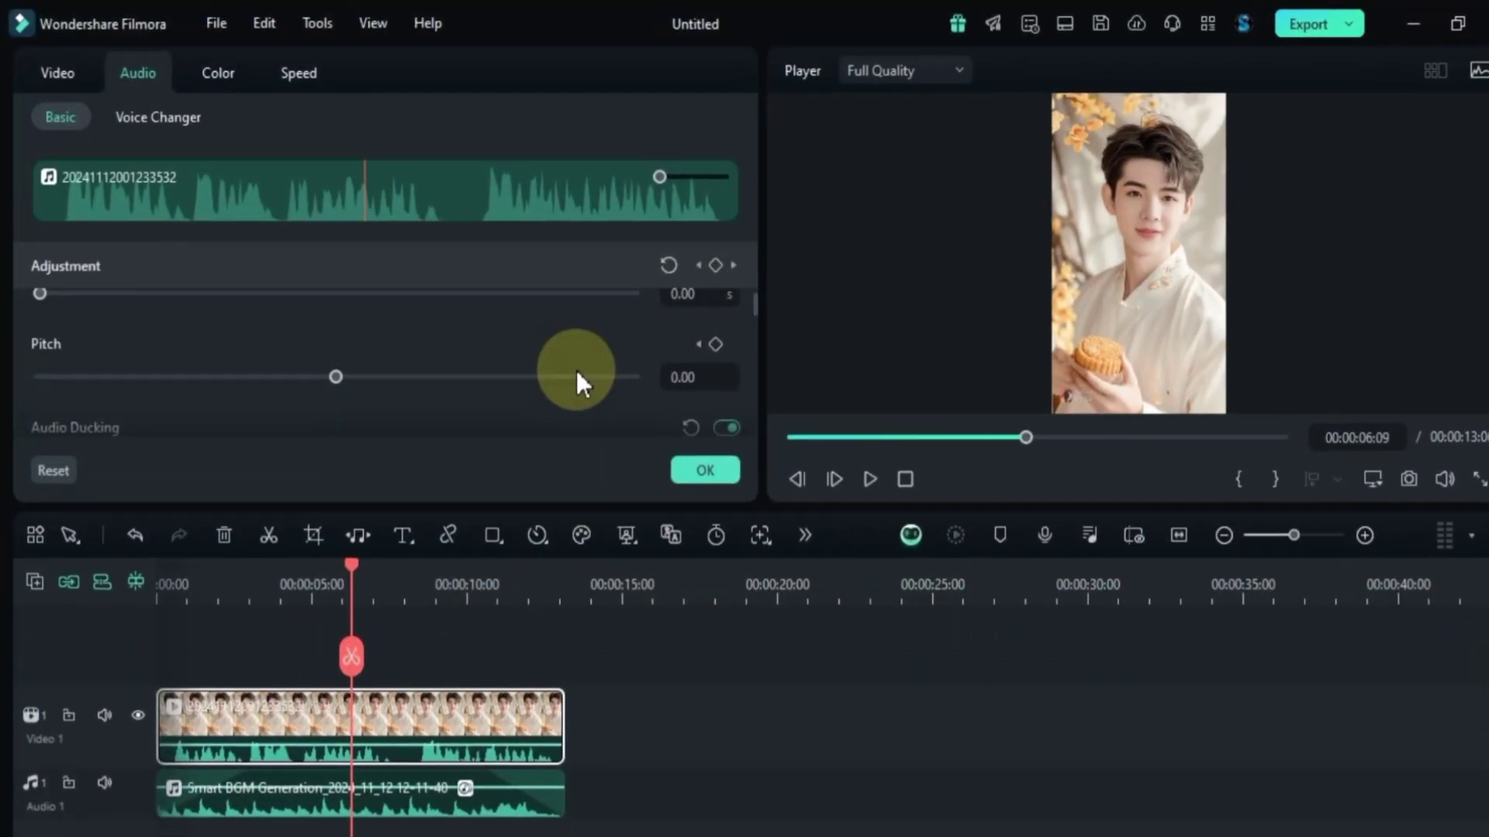
Scroll the clip's Audio properties up to Adjustment, where Volume reads 2.89 dB.
scroll(528, 360, up, 5)
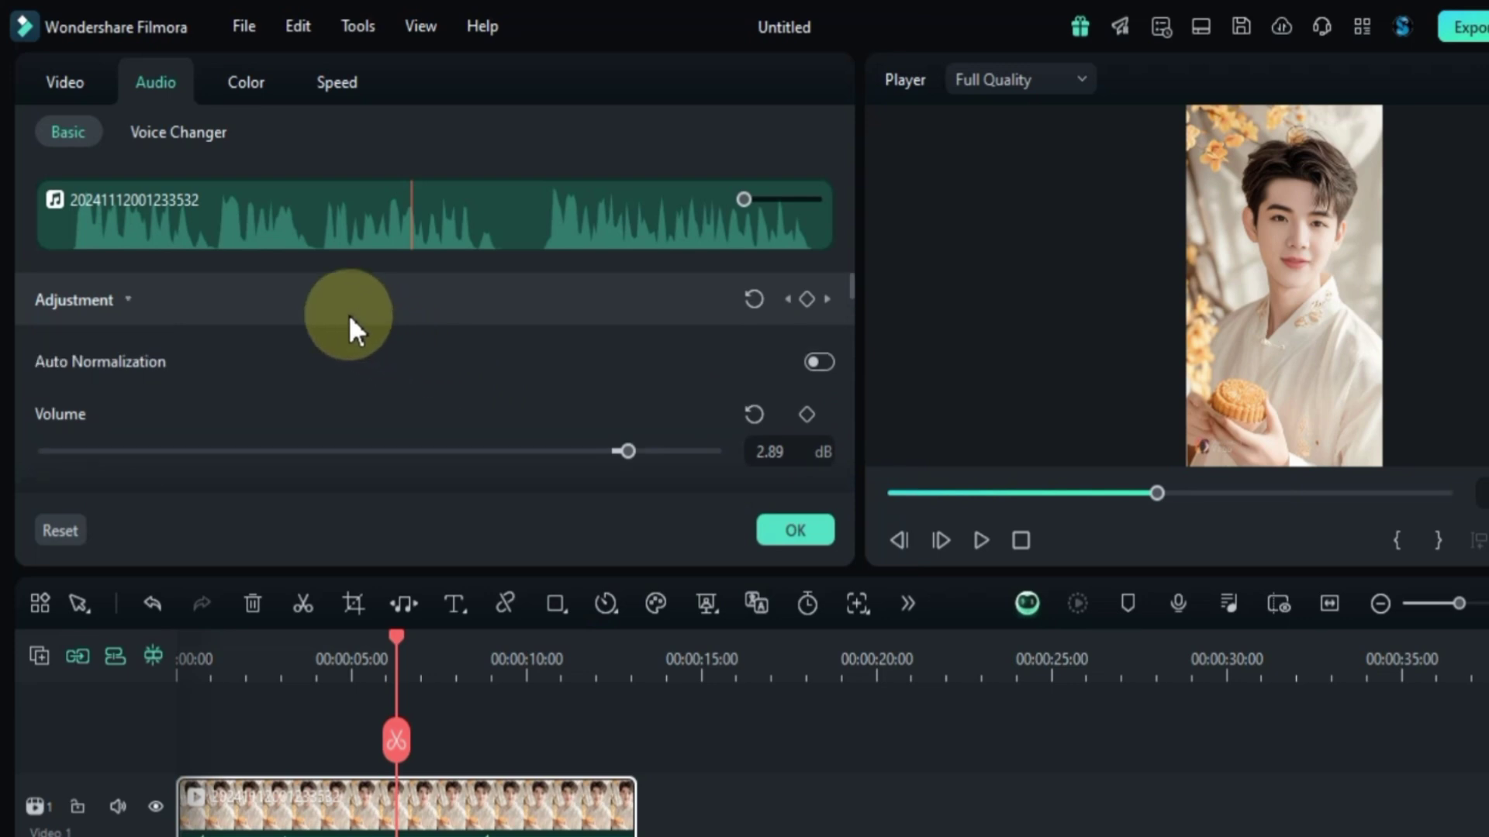
click(180, 128)
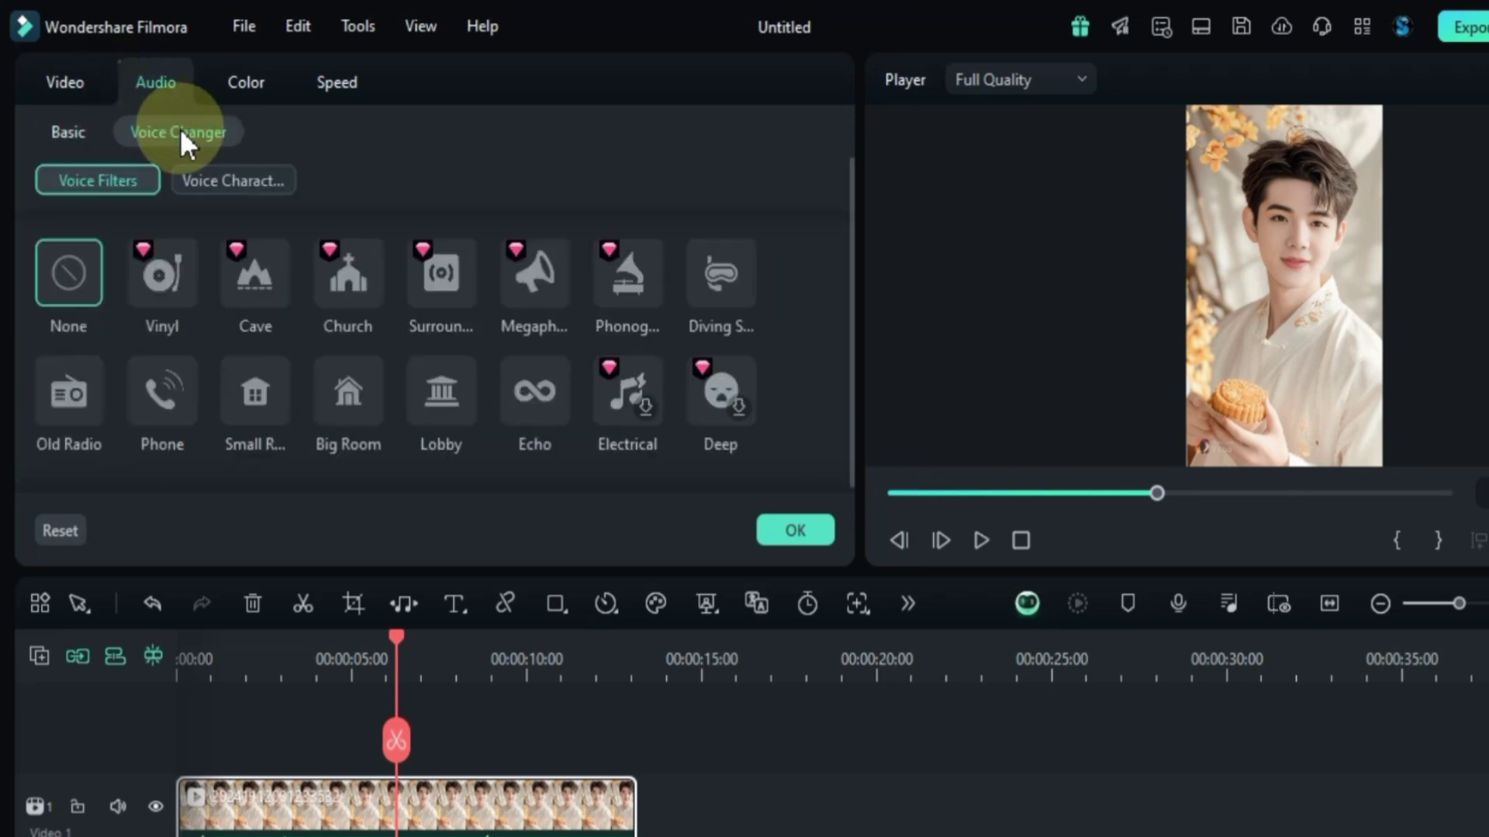
key(space)
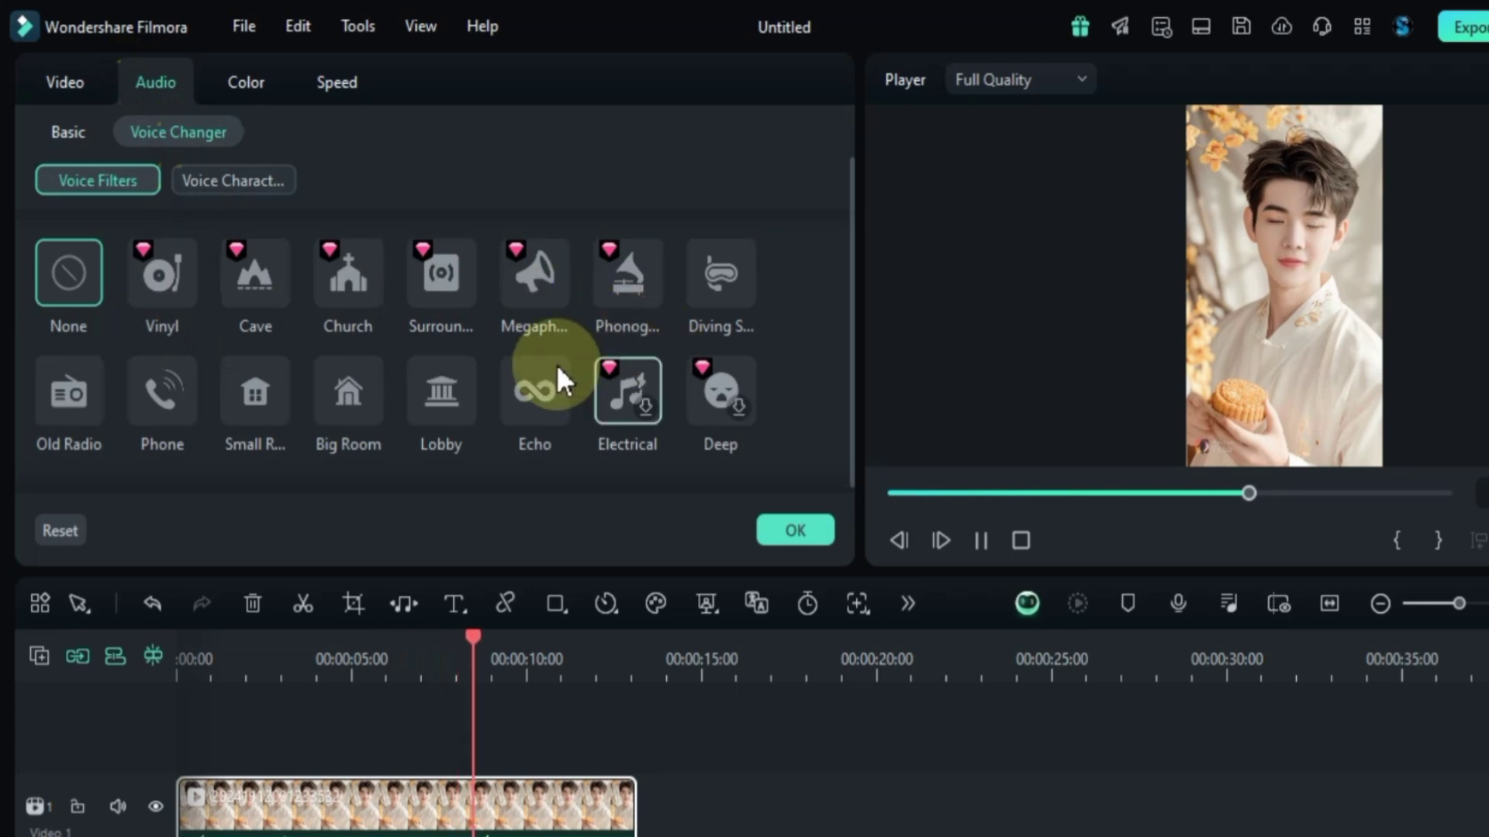
click(175, 300)
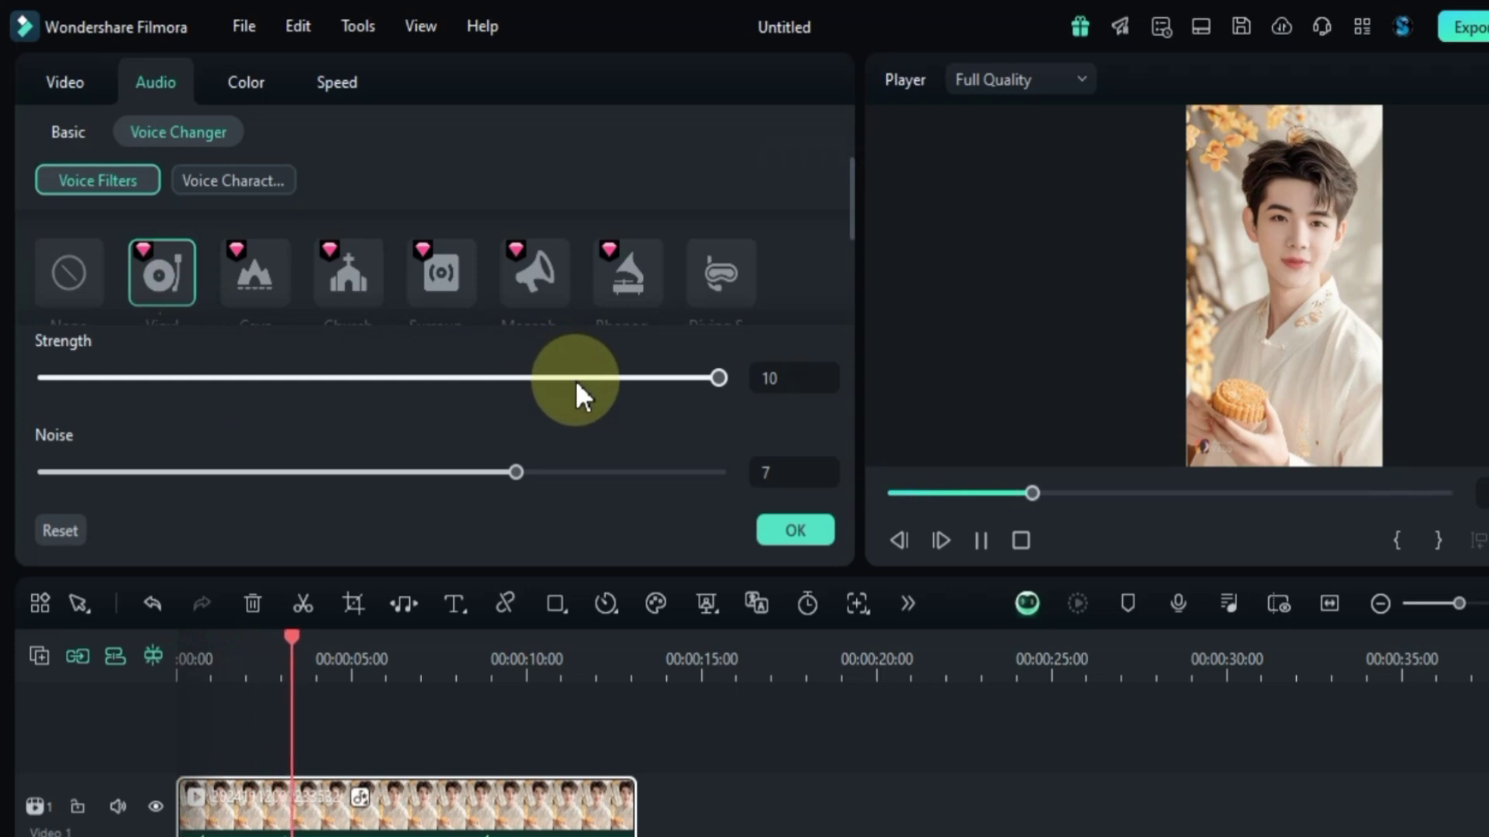
drag(575, 380, 416, 378)
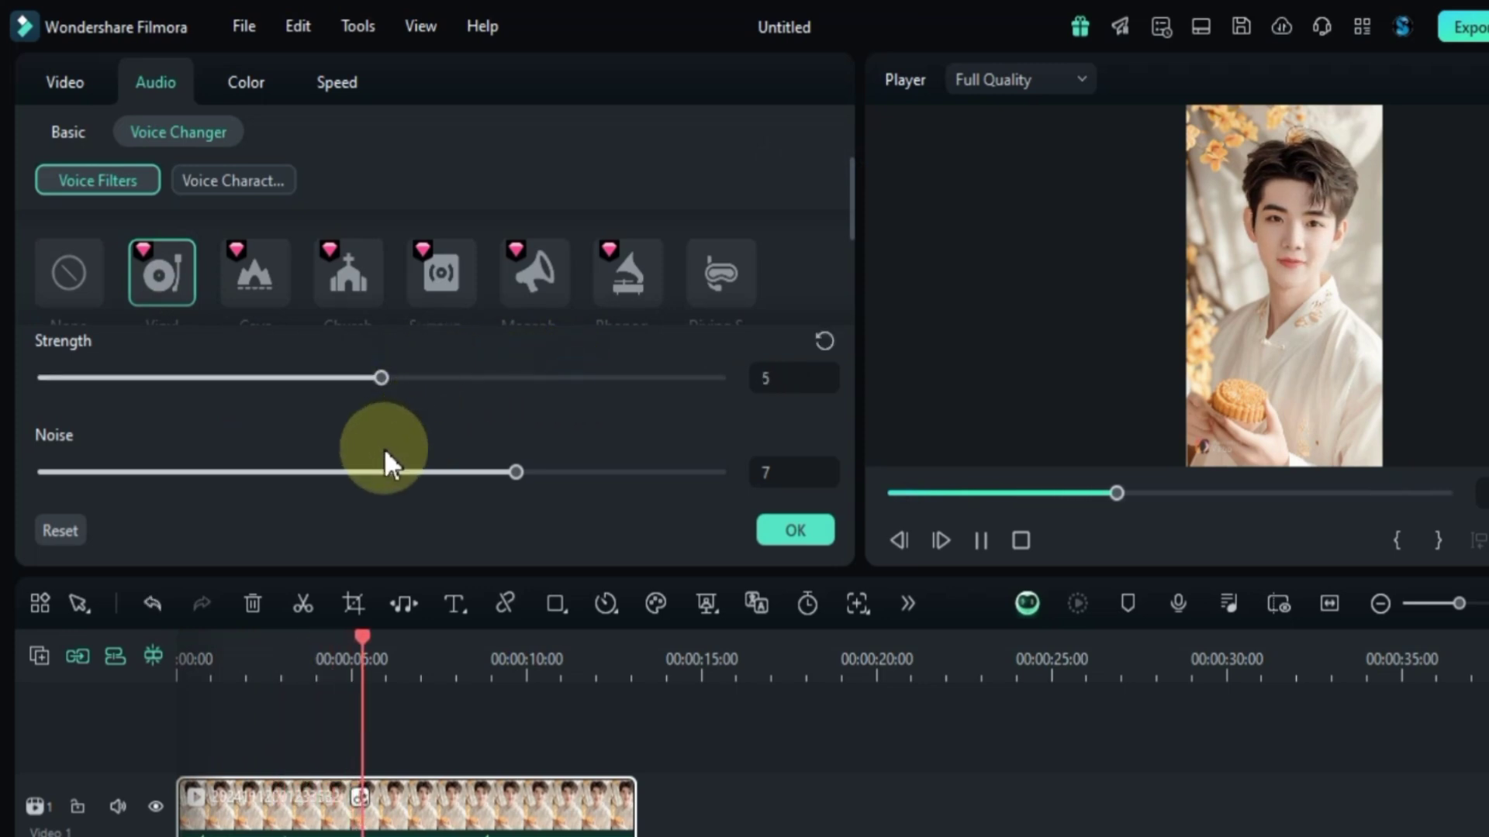
drag(357, 472, 332, 474)
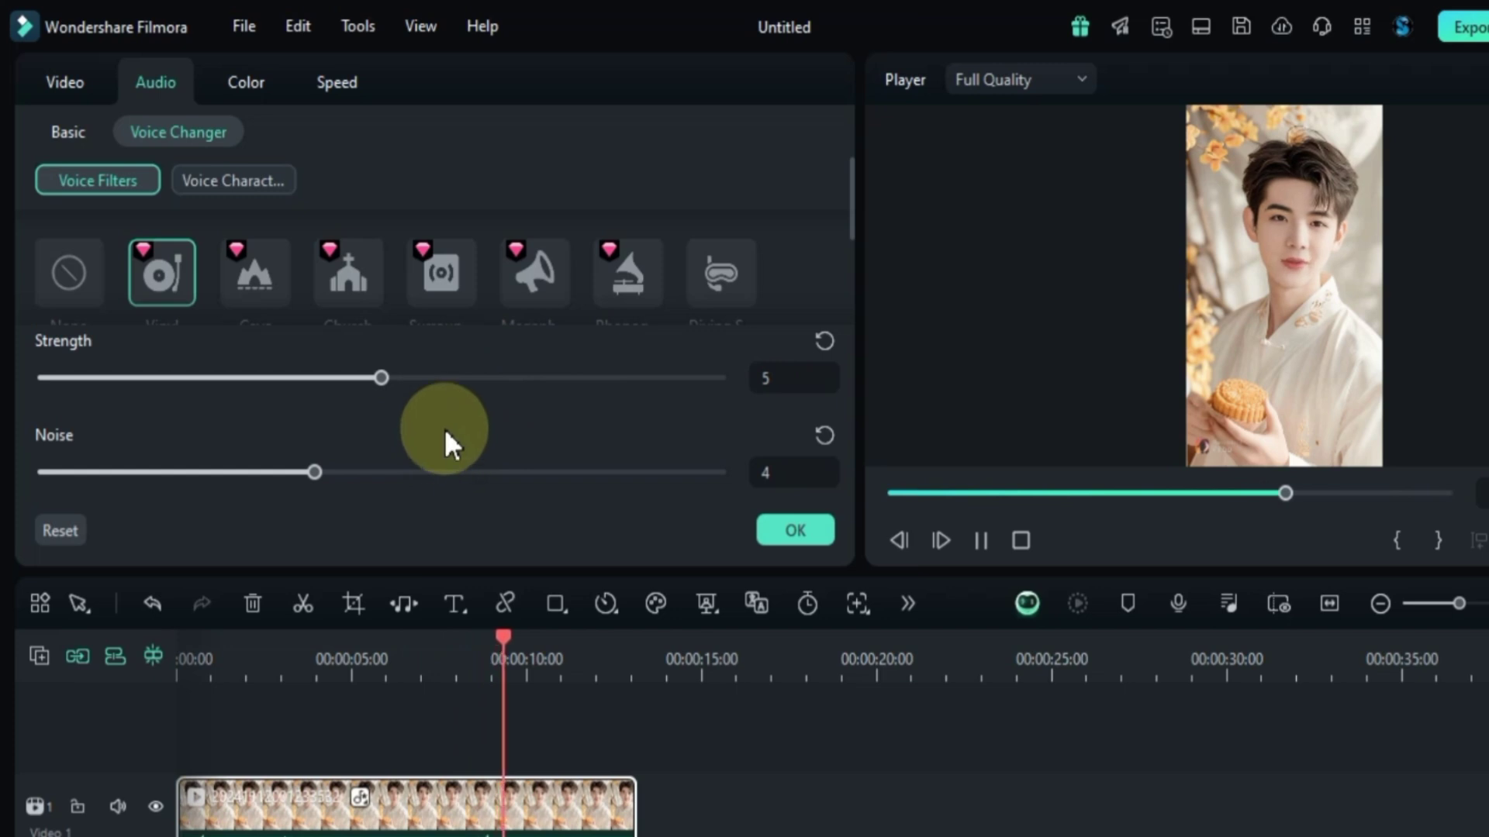
scroll(622, 214, down, 1)
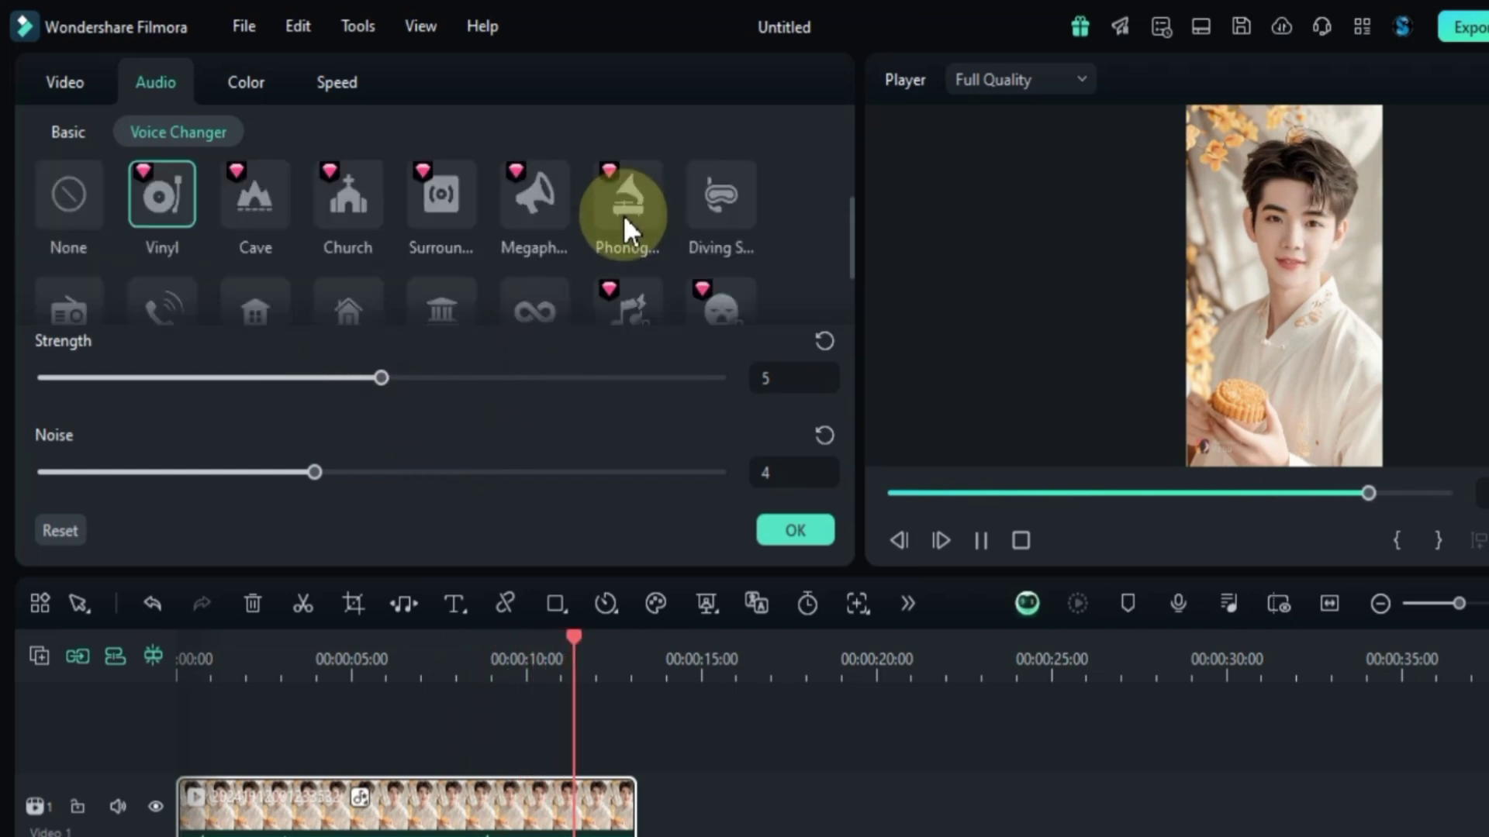
click(253, 221)
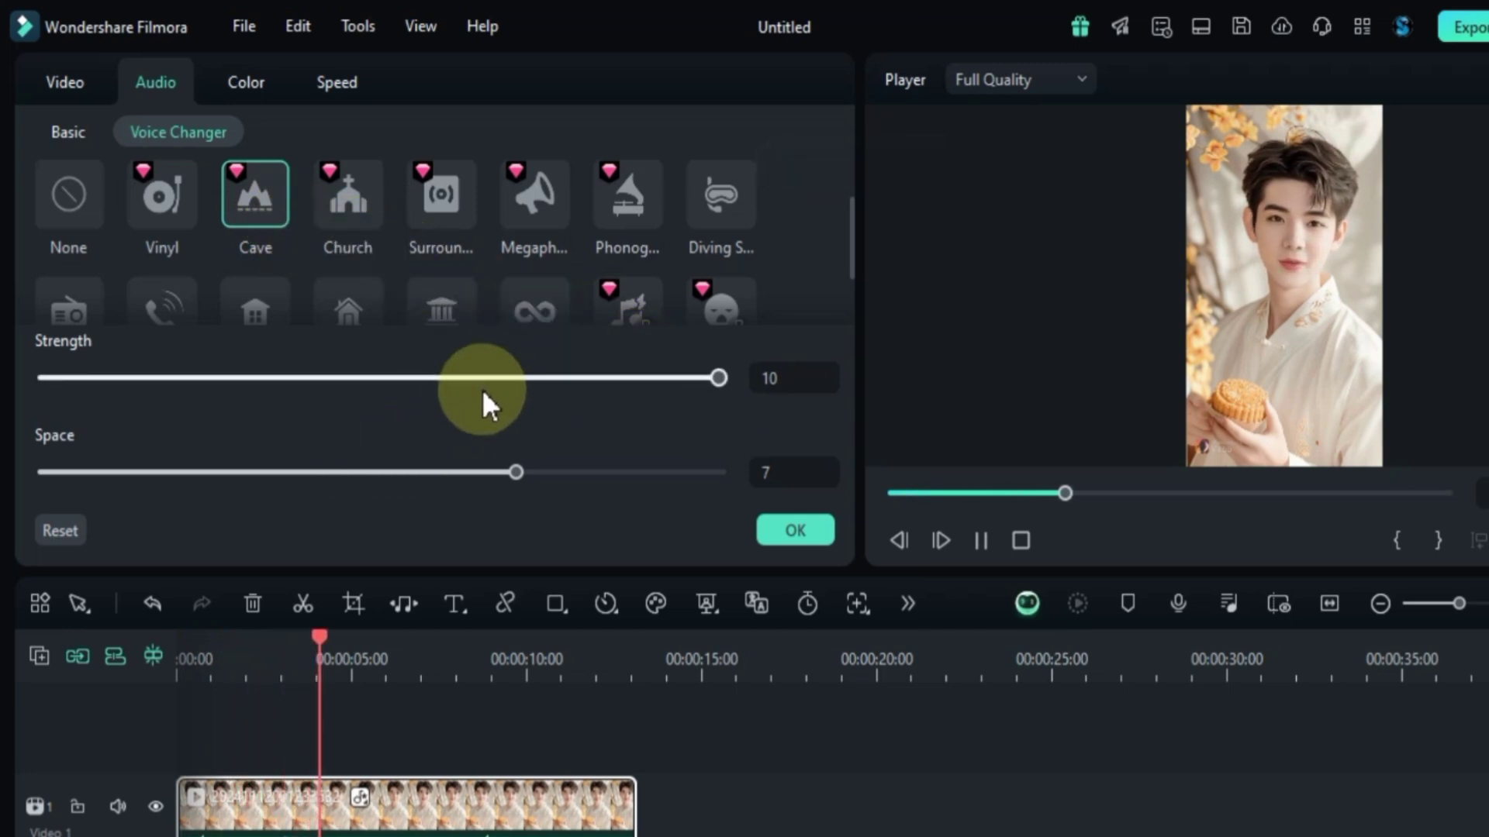
click(515, 378)
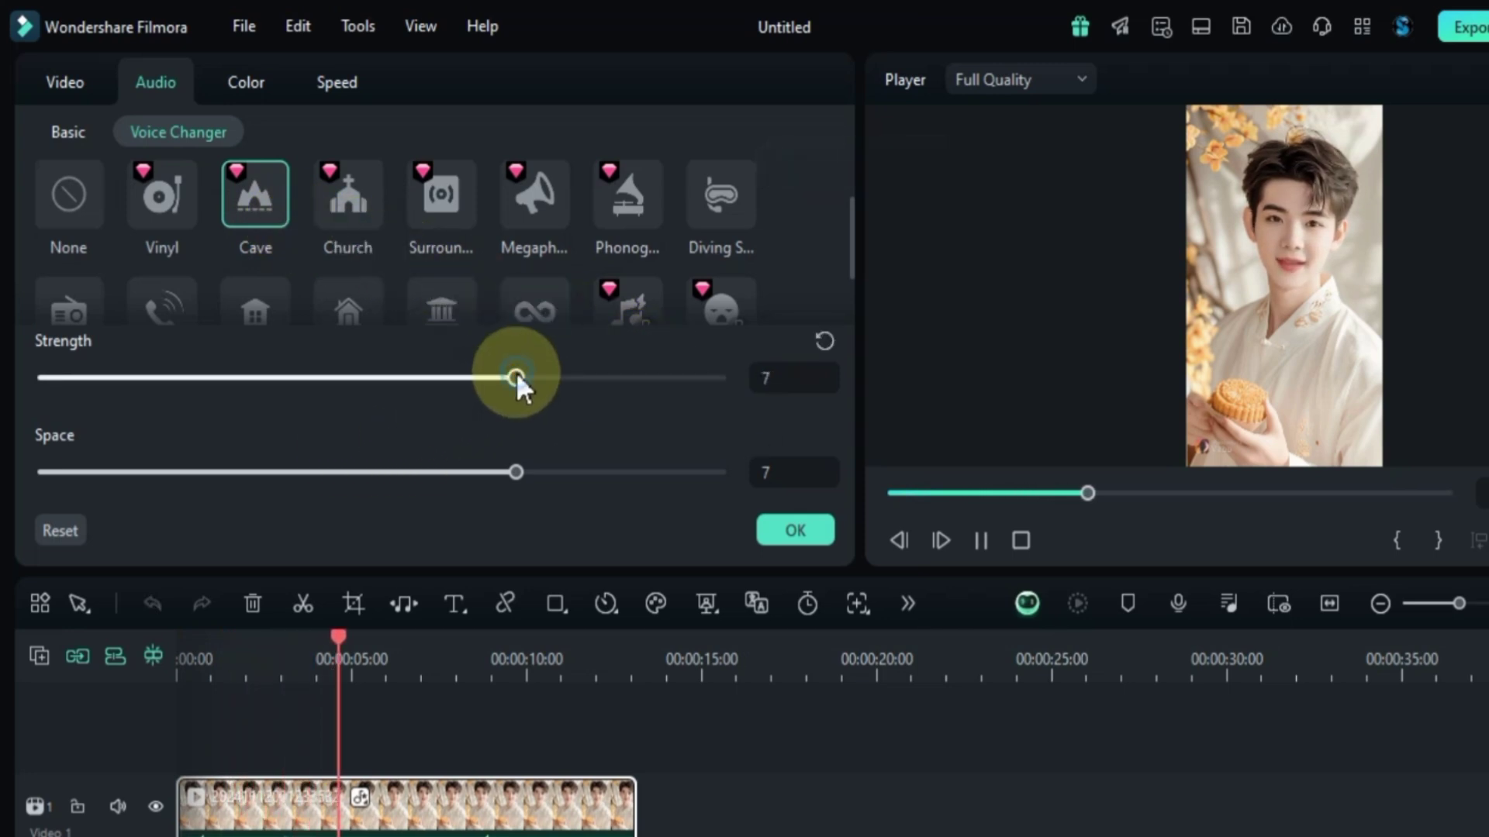
click(395, 472)
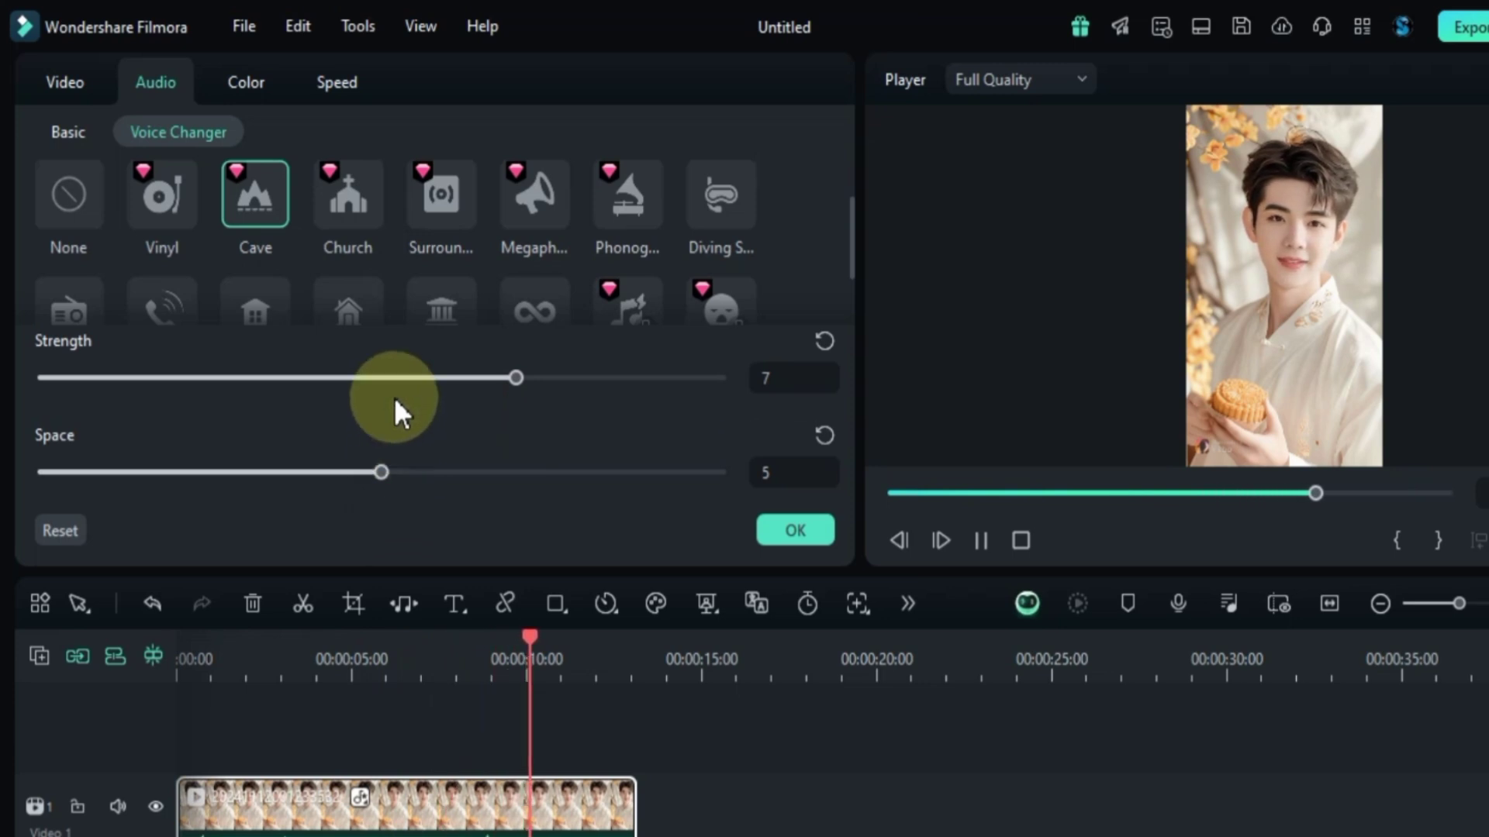
click(362, 222)
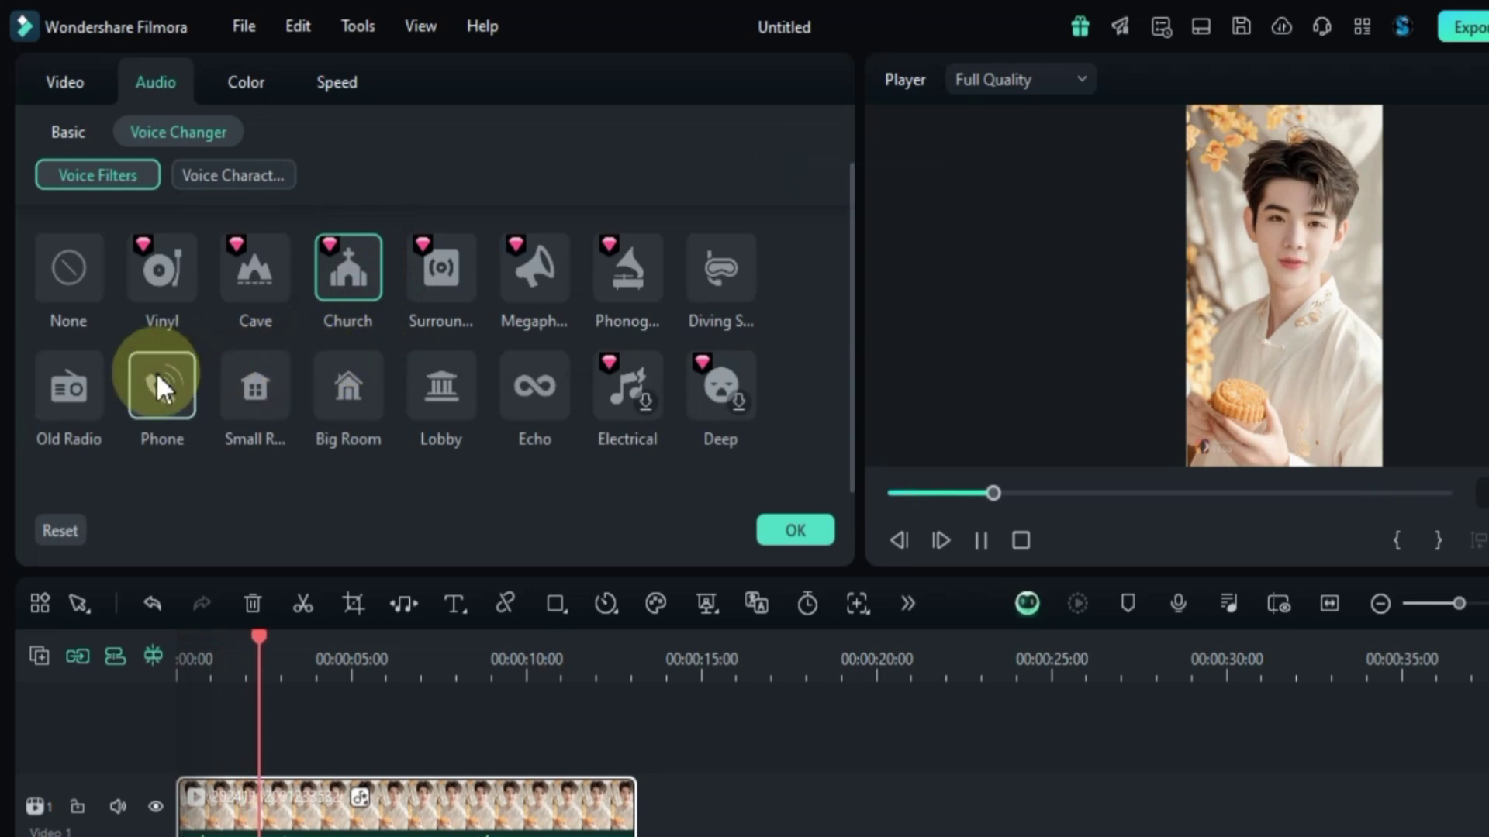
click(62, 399)
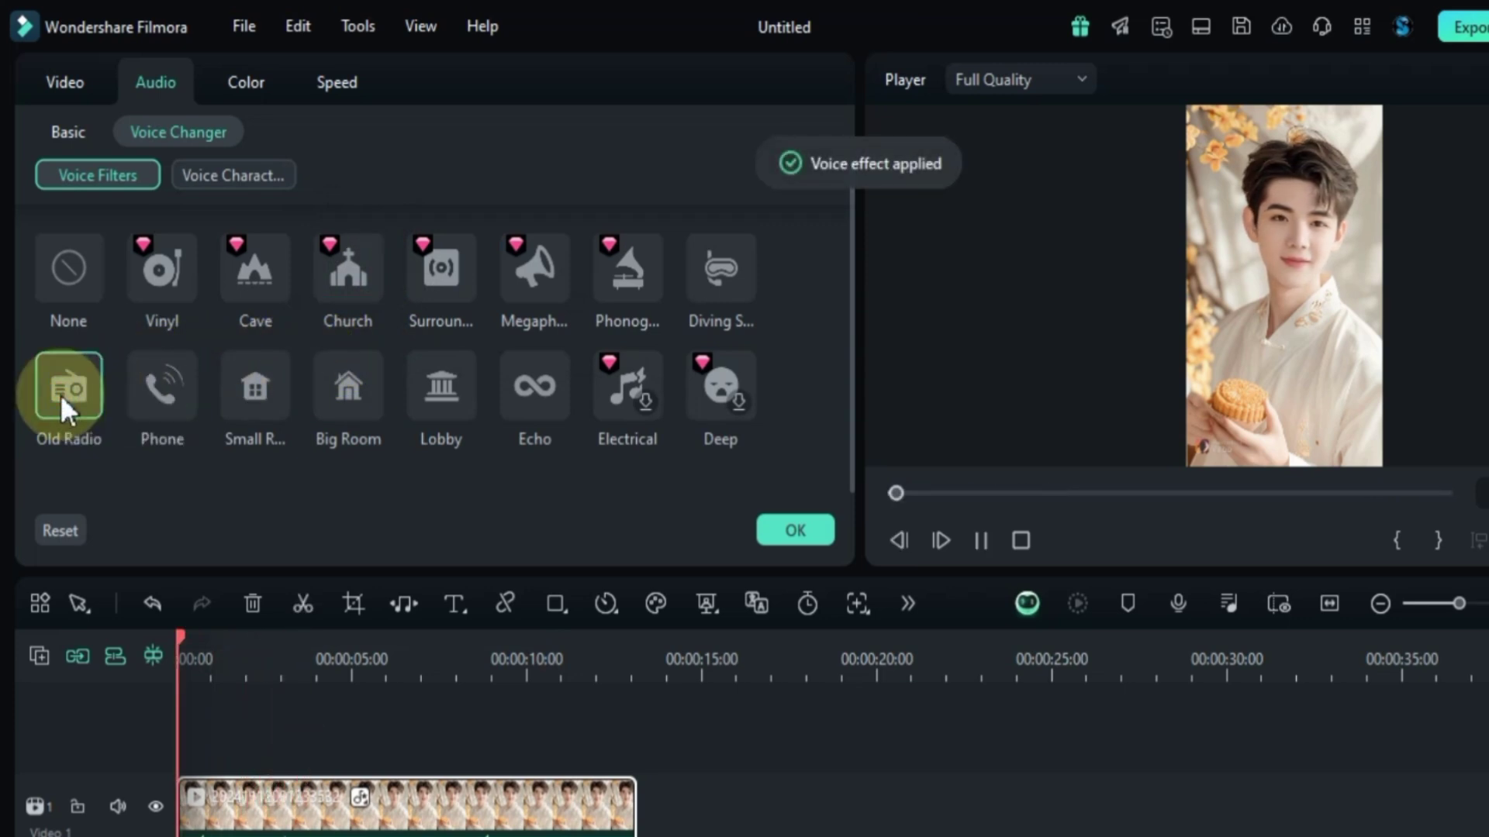
click(163, 395)
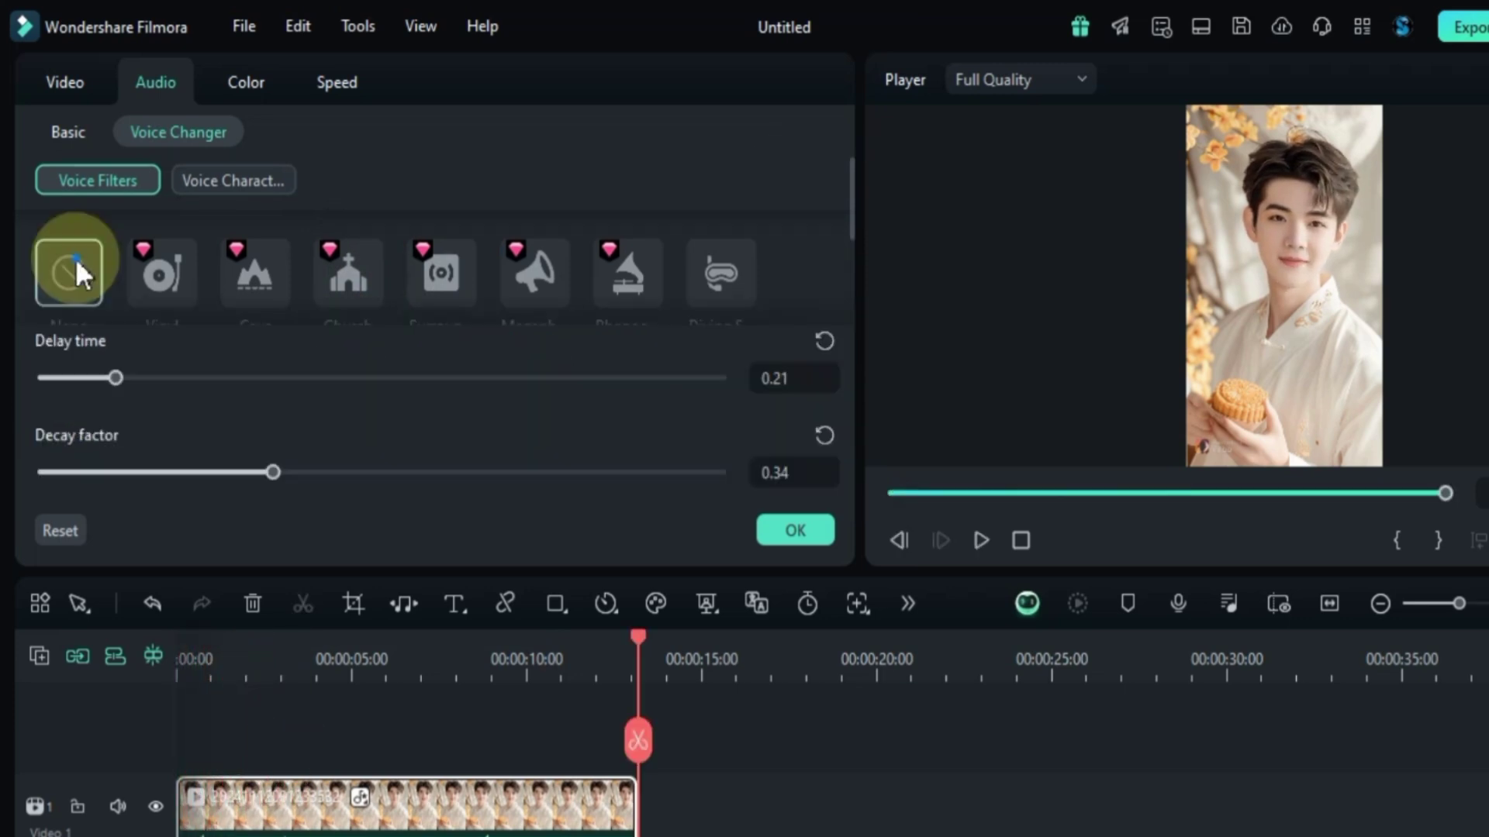
click(77, 262)
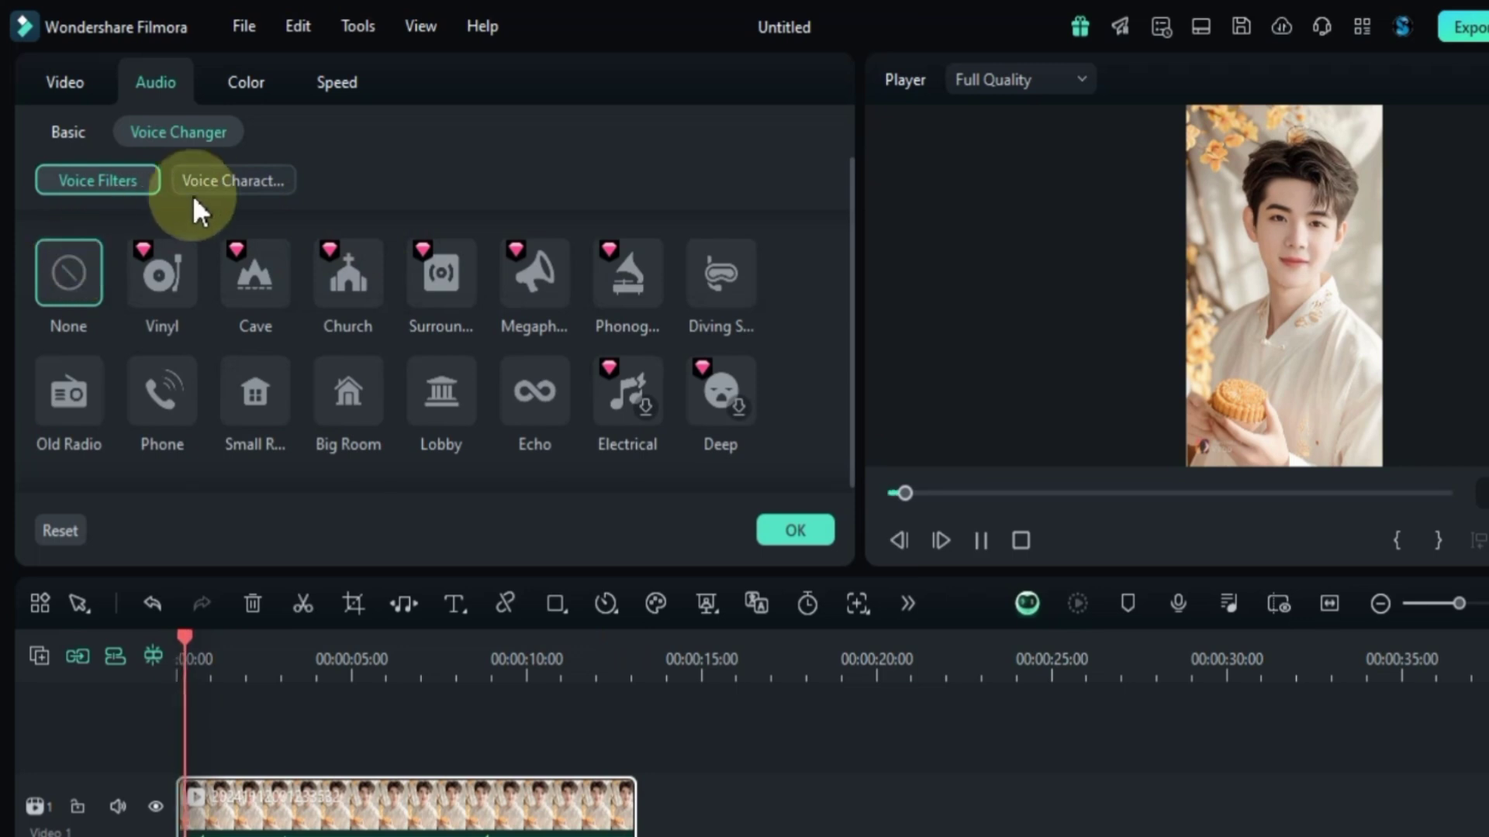
Apply the Chipmunk voice character, raise its level to 3, then reset it to 0.
click(225, 183)
click(140, 293)
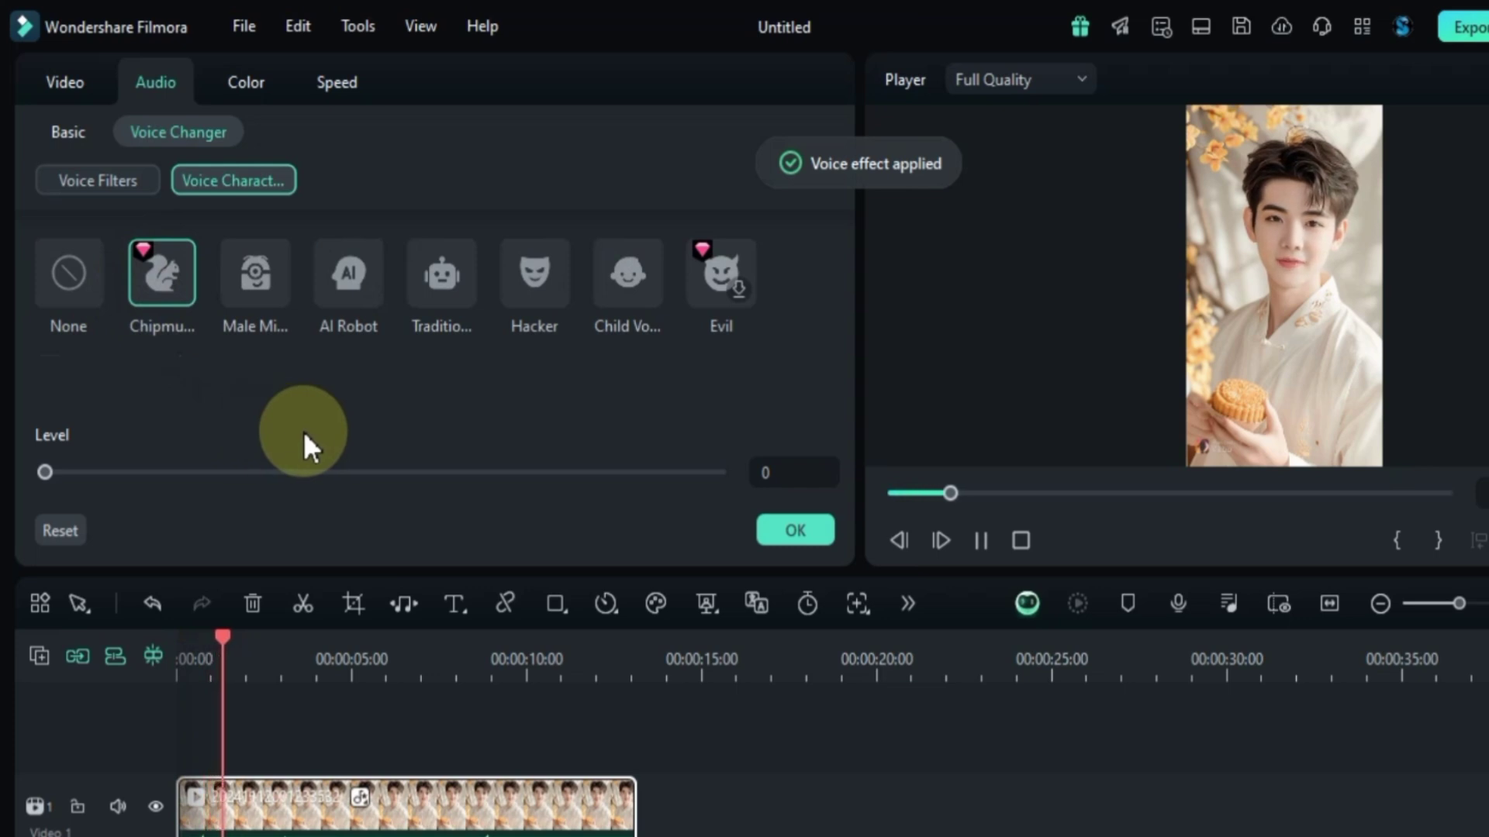
drag(45, 471, 286, 466)
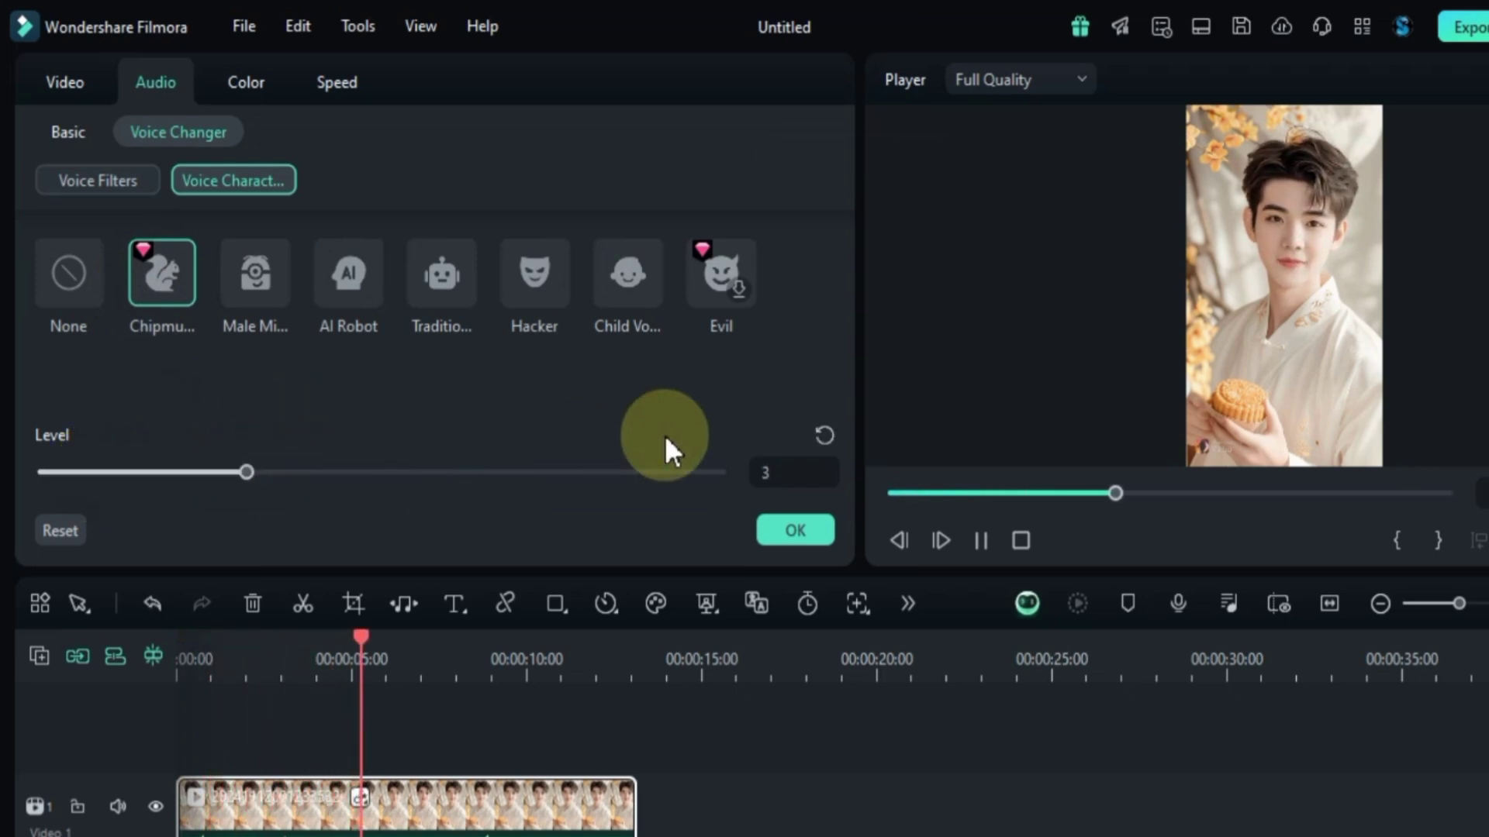
click(824, 435)
Preview Male Minion, AI Robot, Traditional, Hacker, Child Voice and Evil, then set None.
click(240, 302)
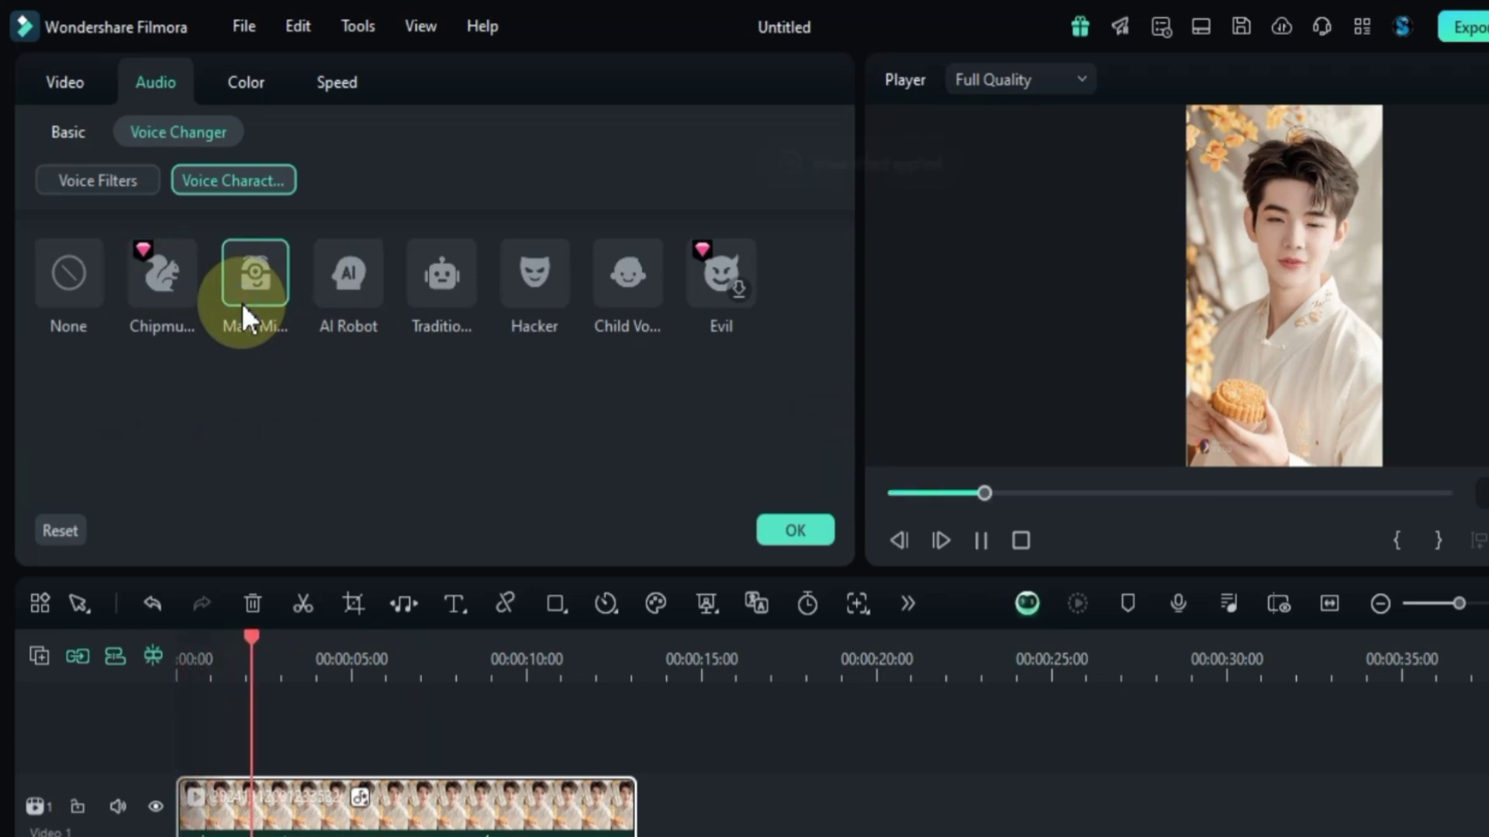
click(370, 286)
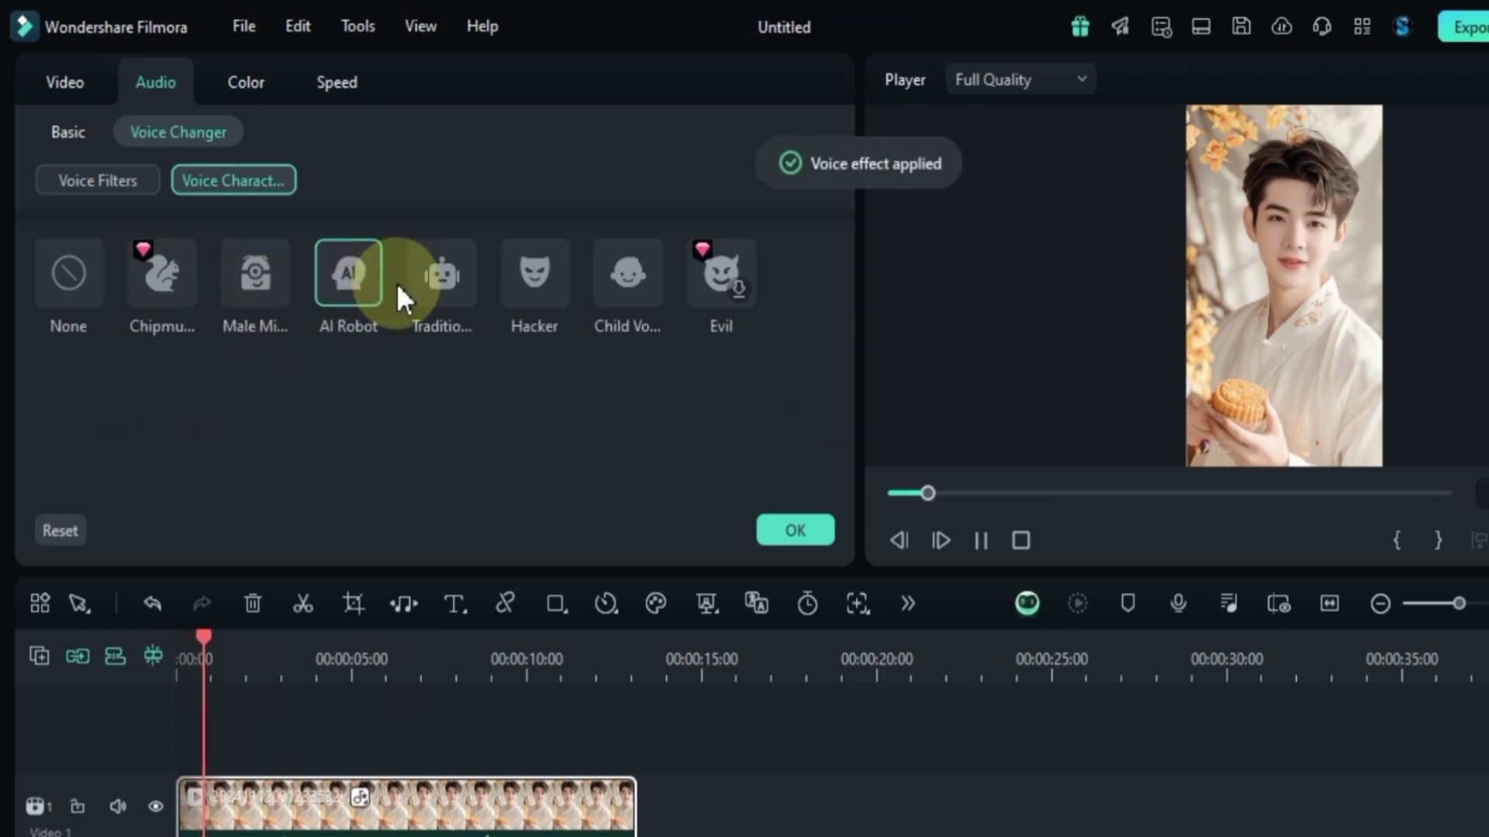
click(453, 278)
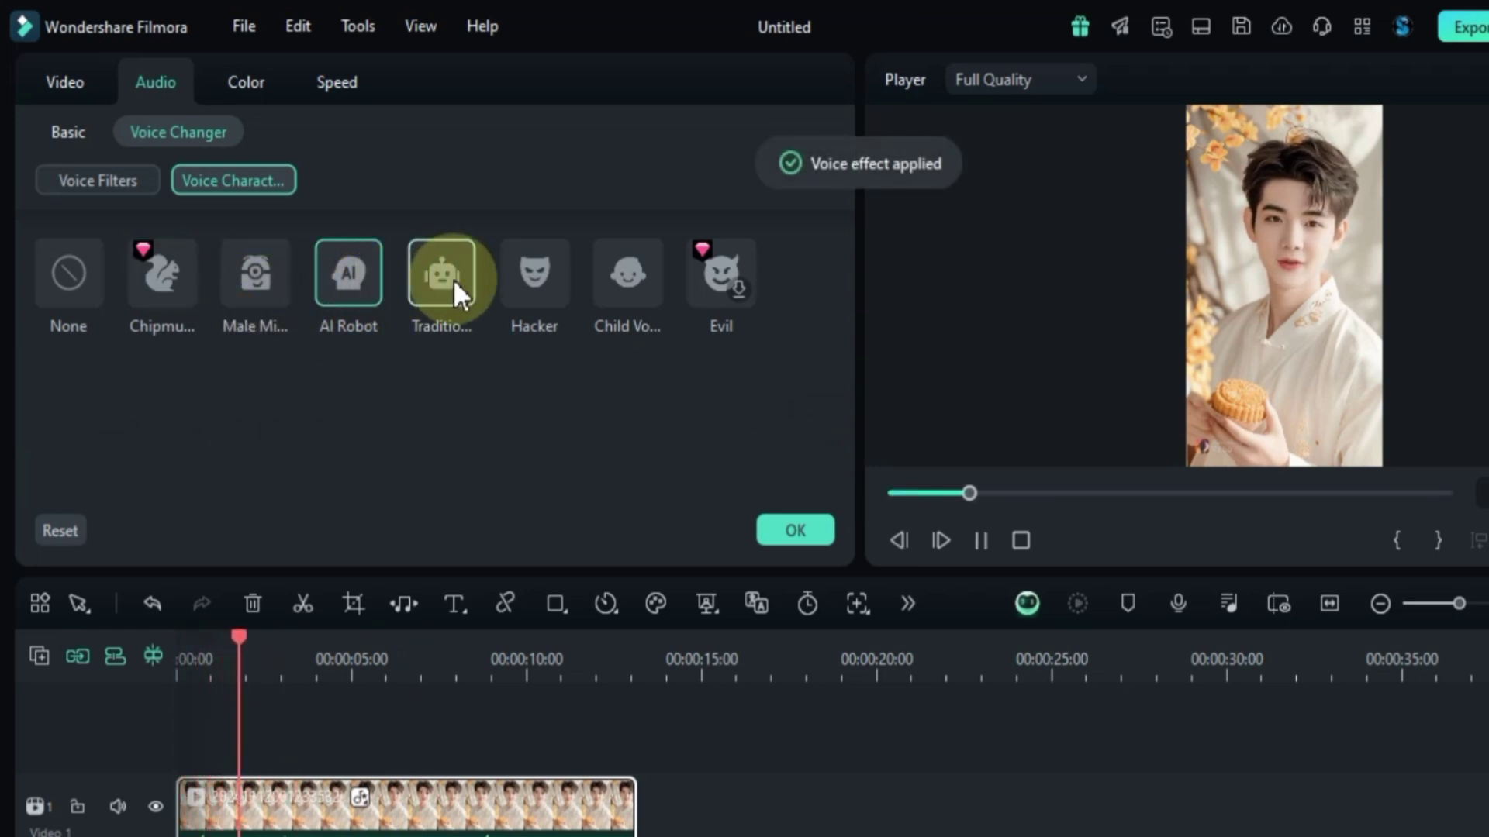
click(521, 281)
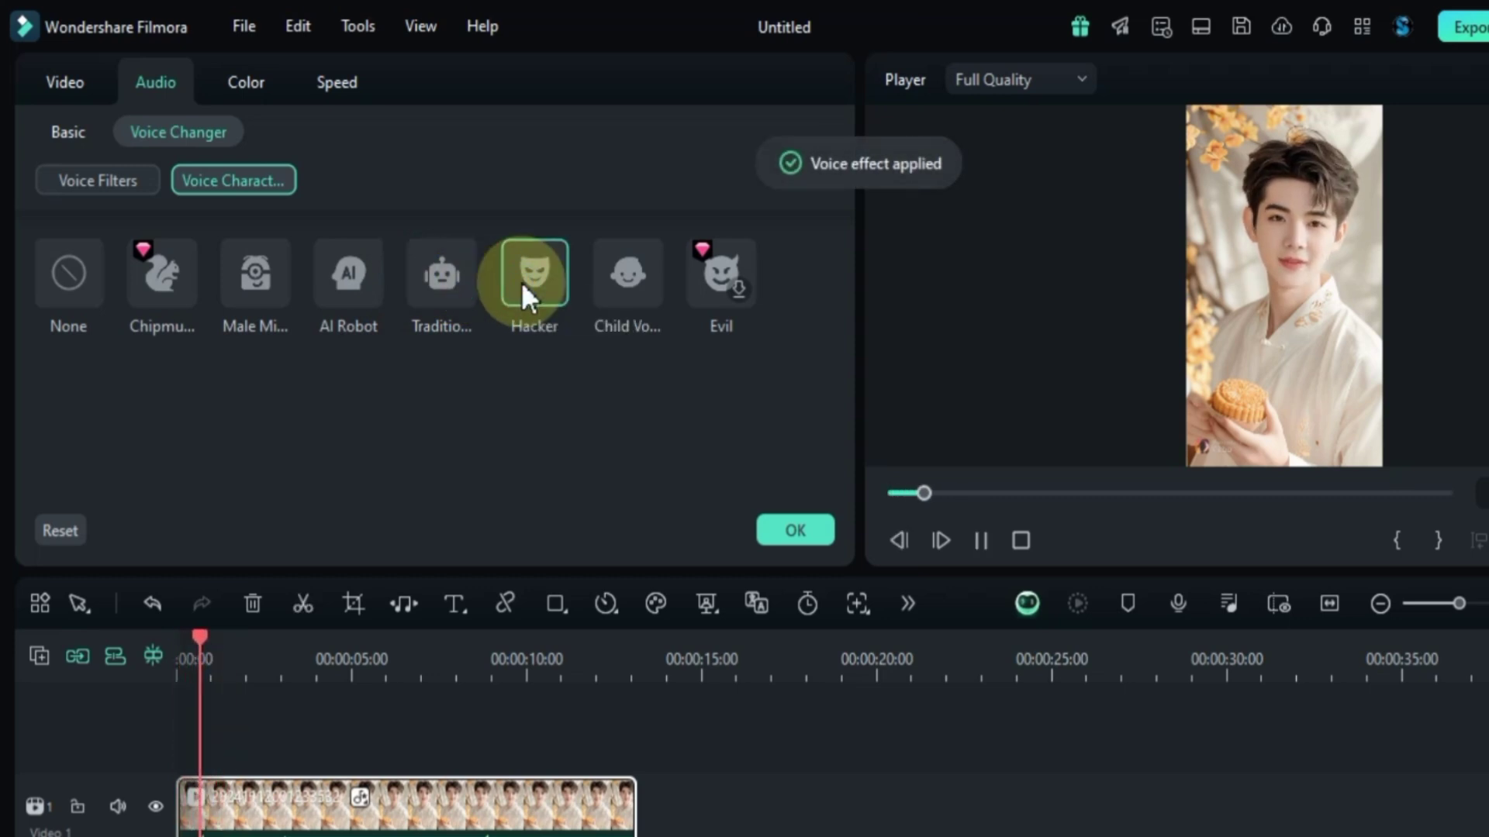
click(626, 281)
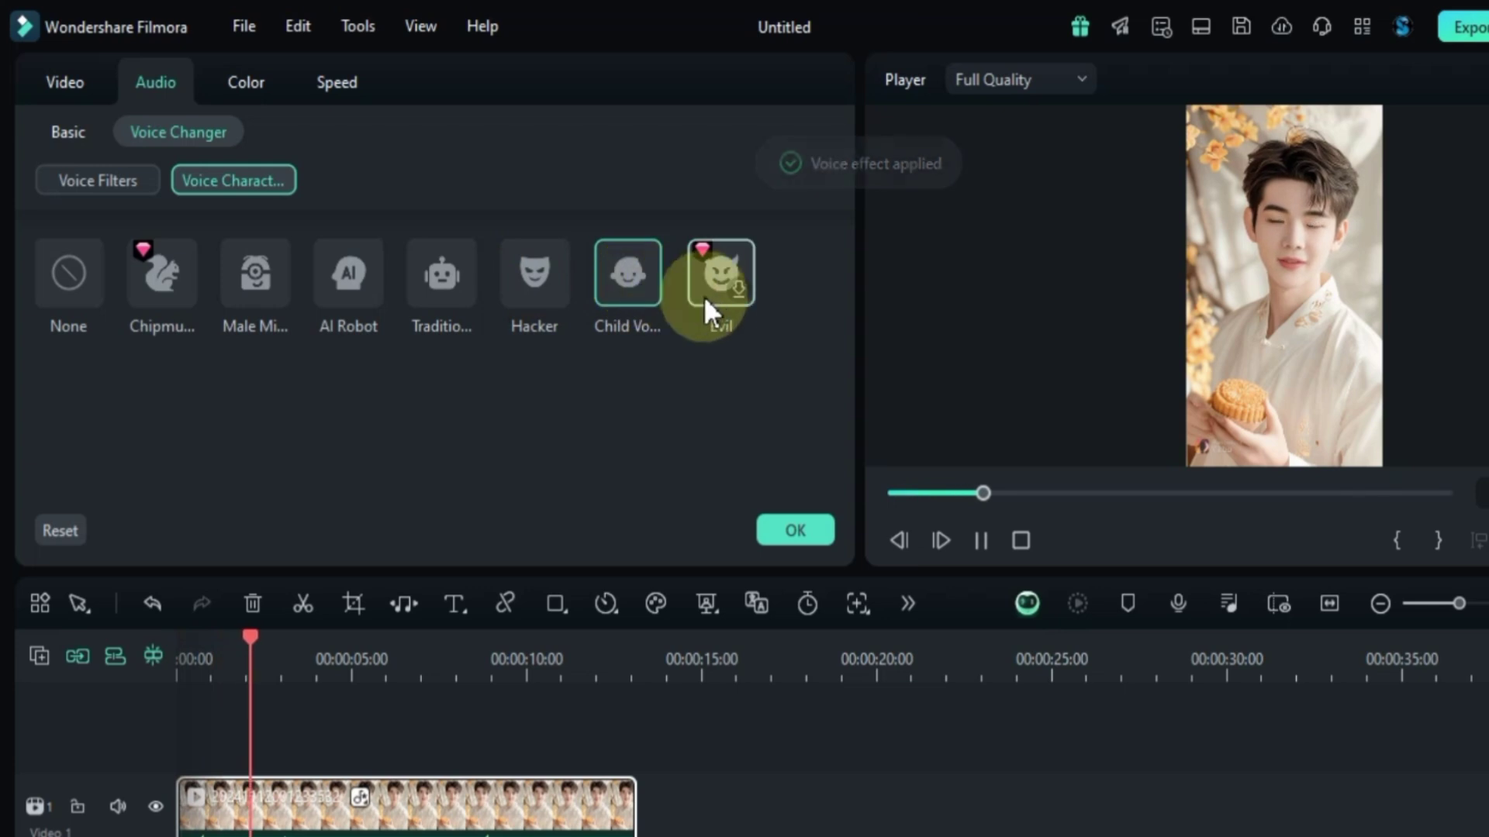
click(738, 296)
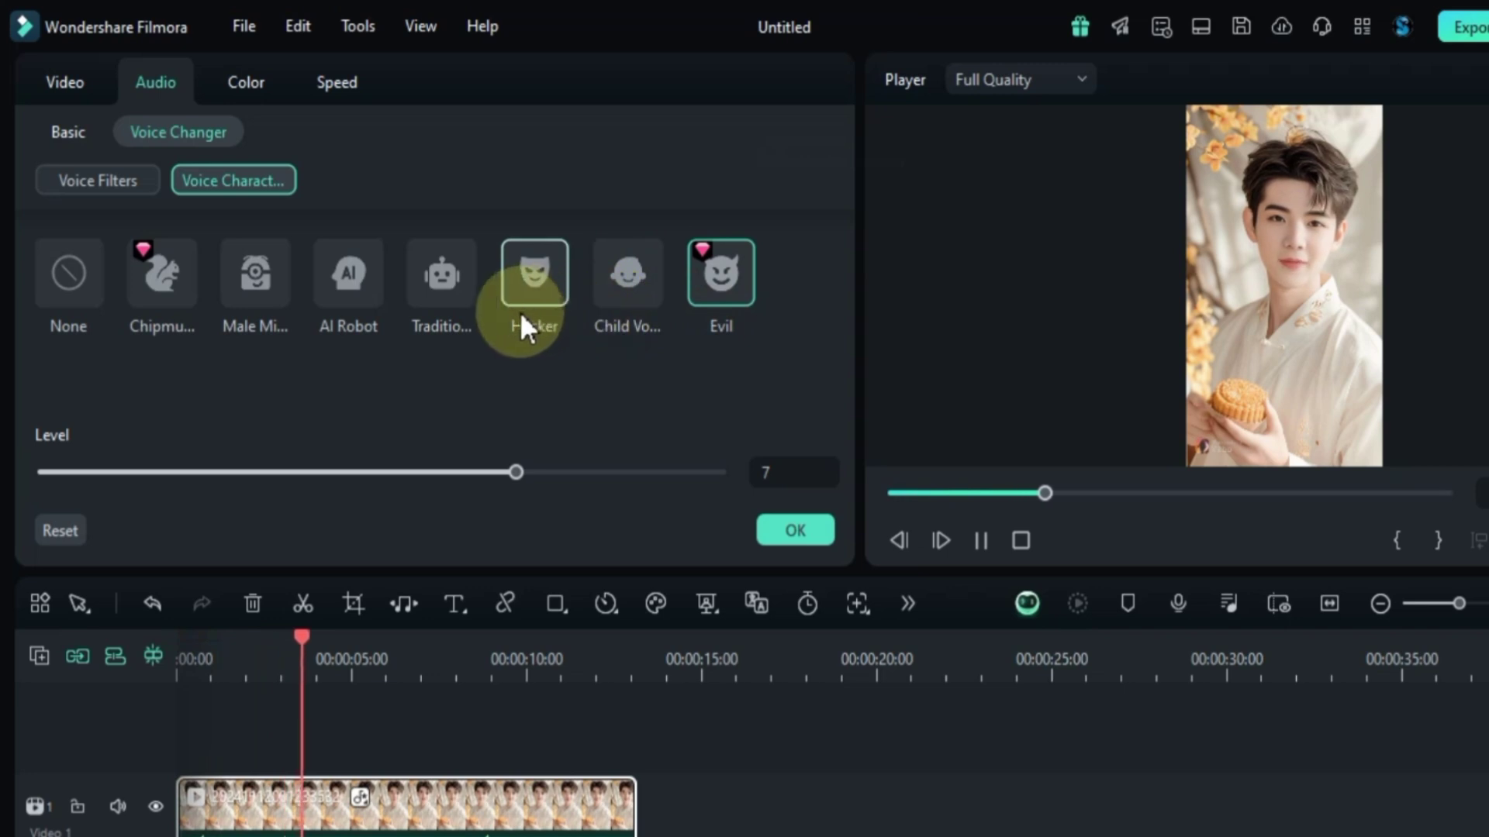
click(62, 262)
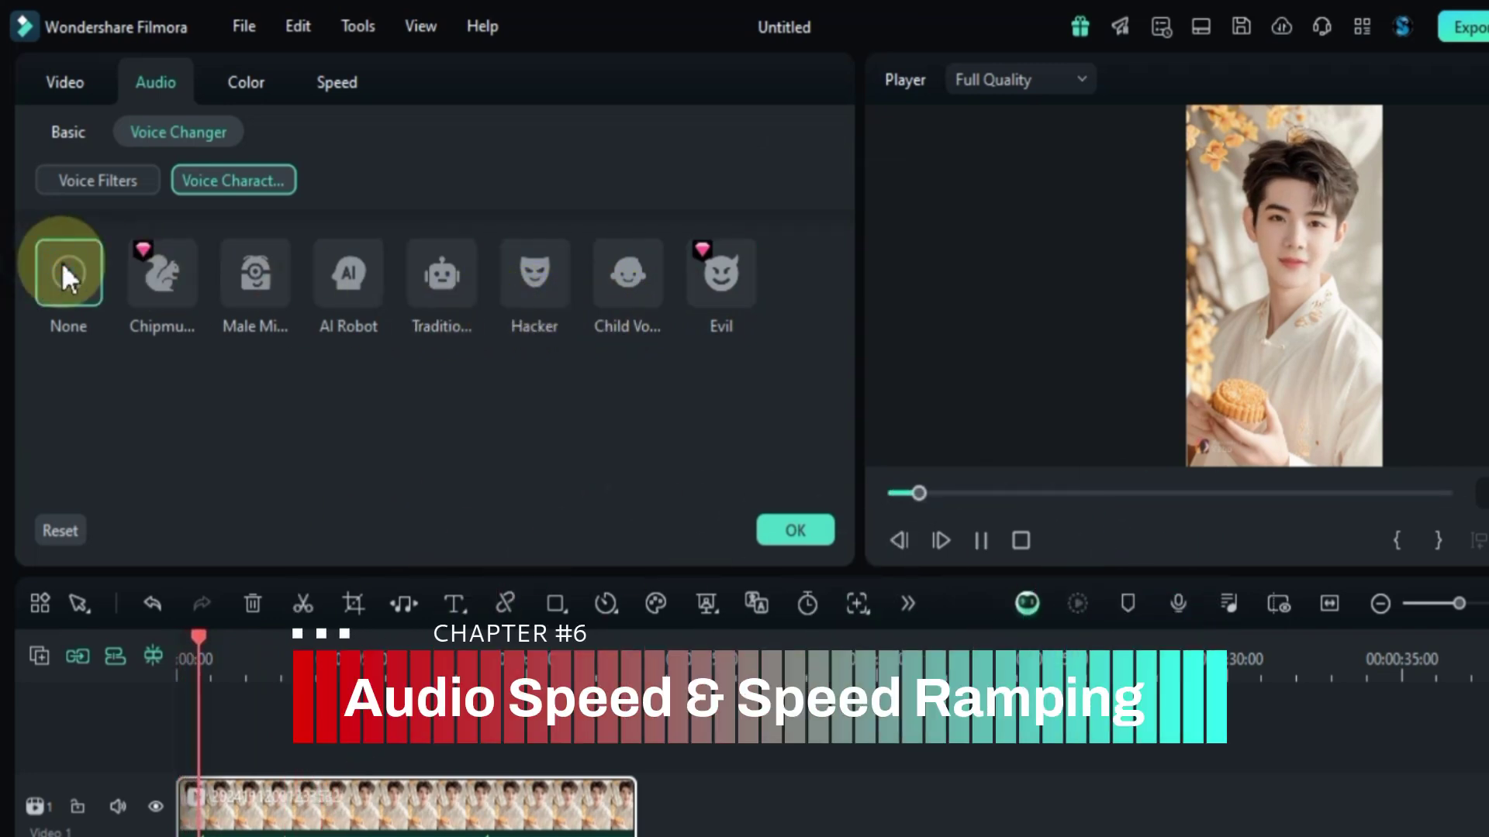
Speed up the video clip and reset it, then preview the BGM at 1.66x.
click(334, 82)
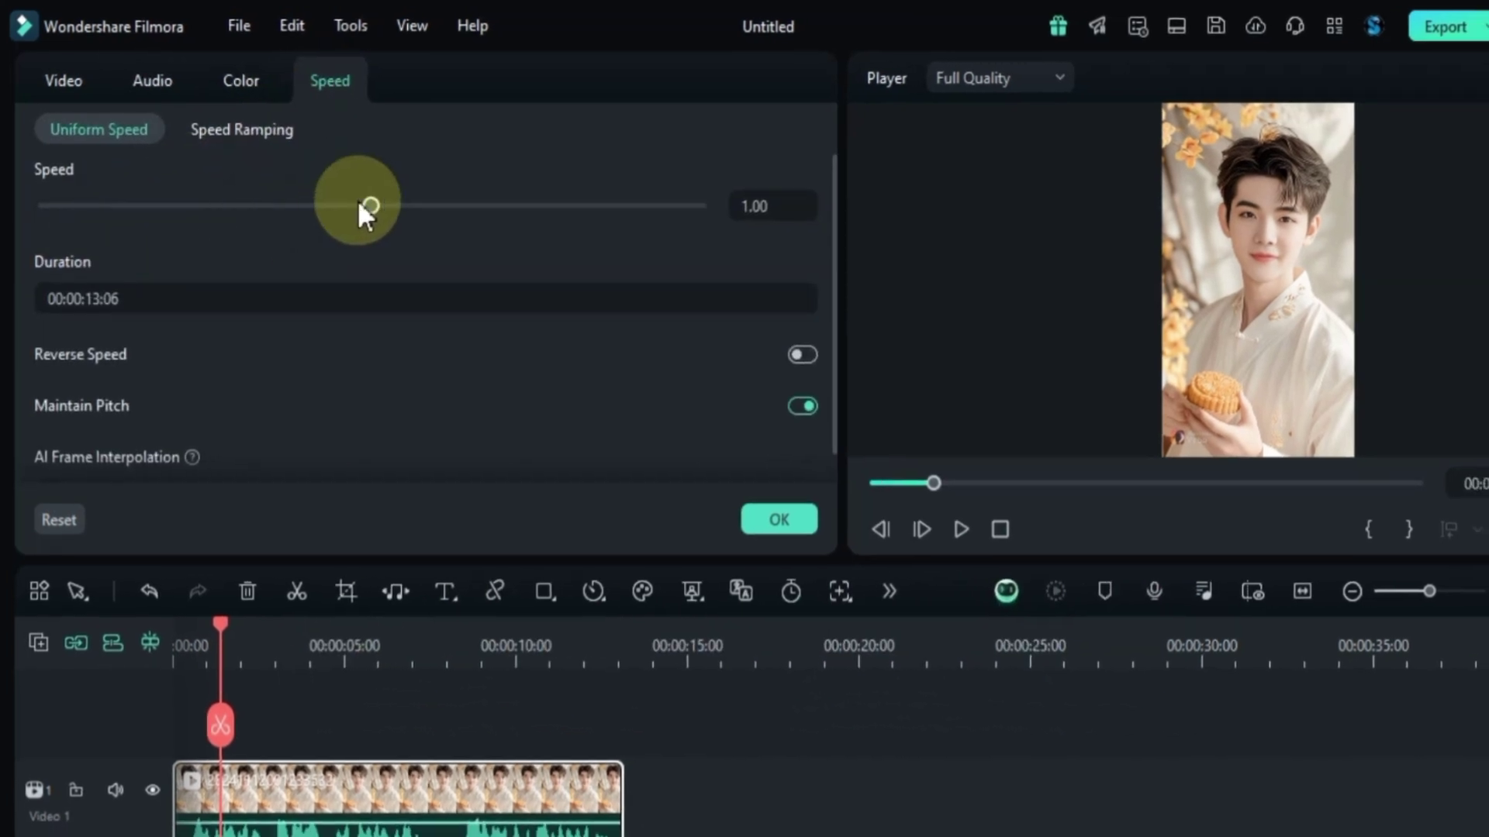
drag(359, 204, 403, 196)
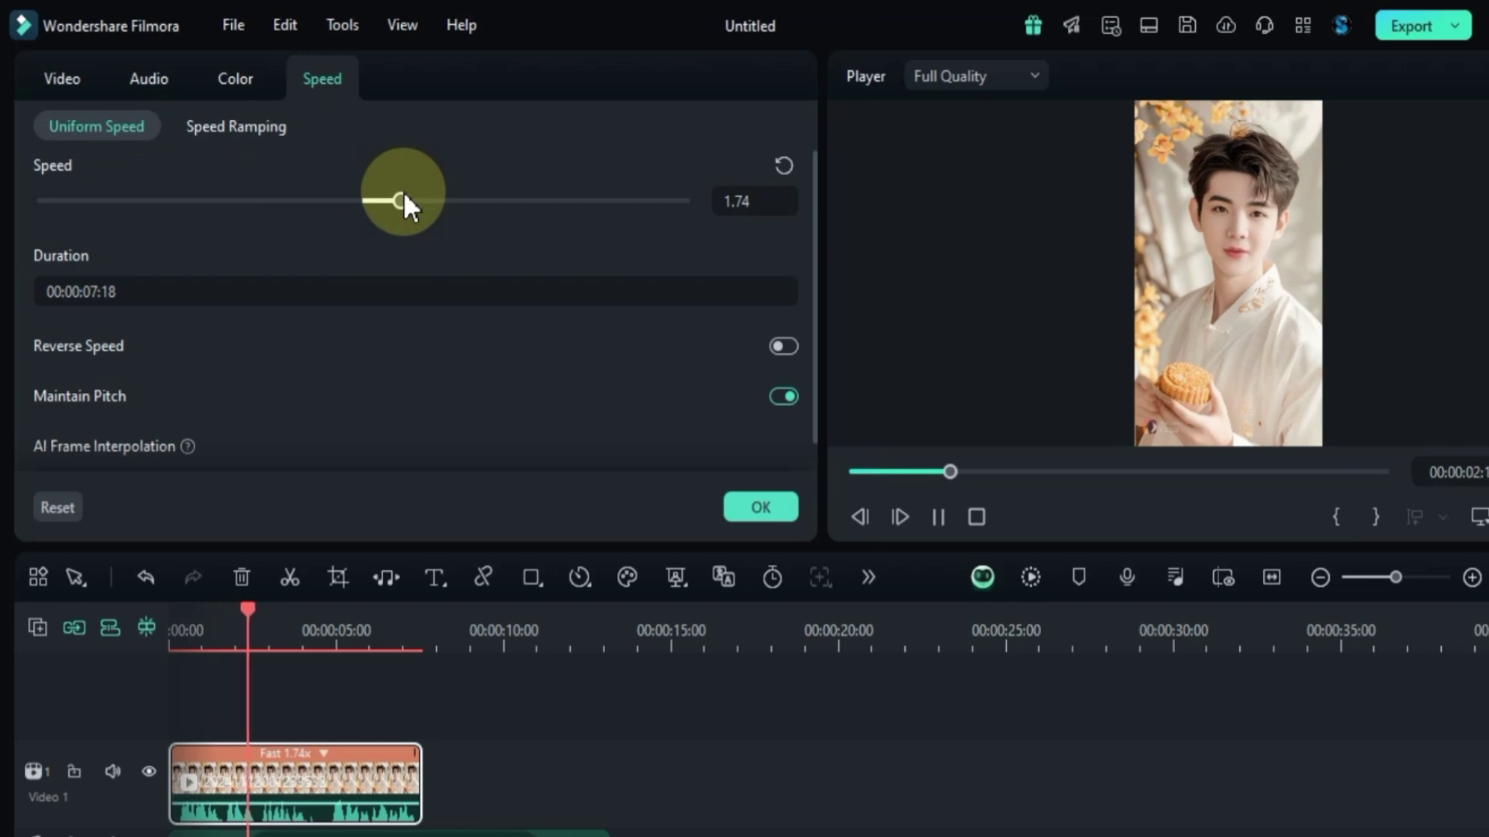
click(784, 165)
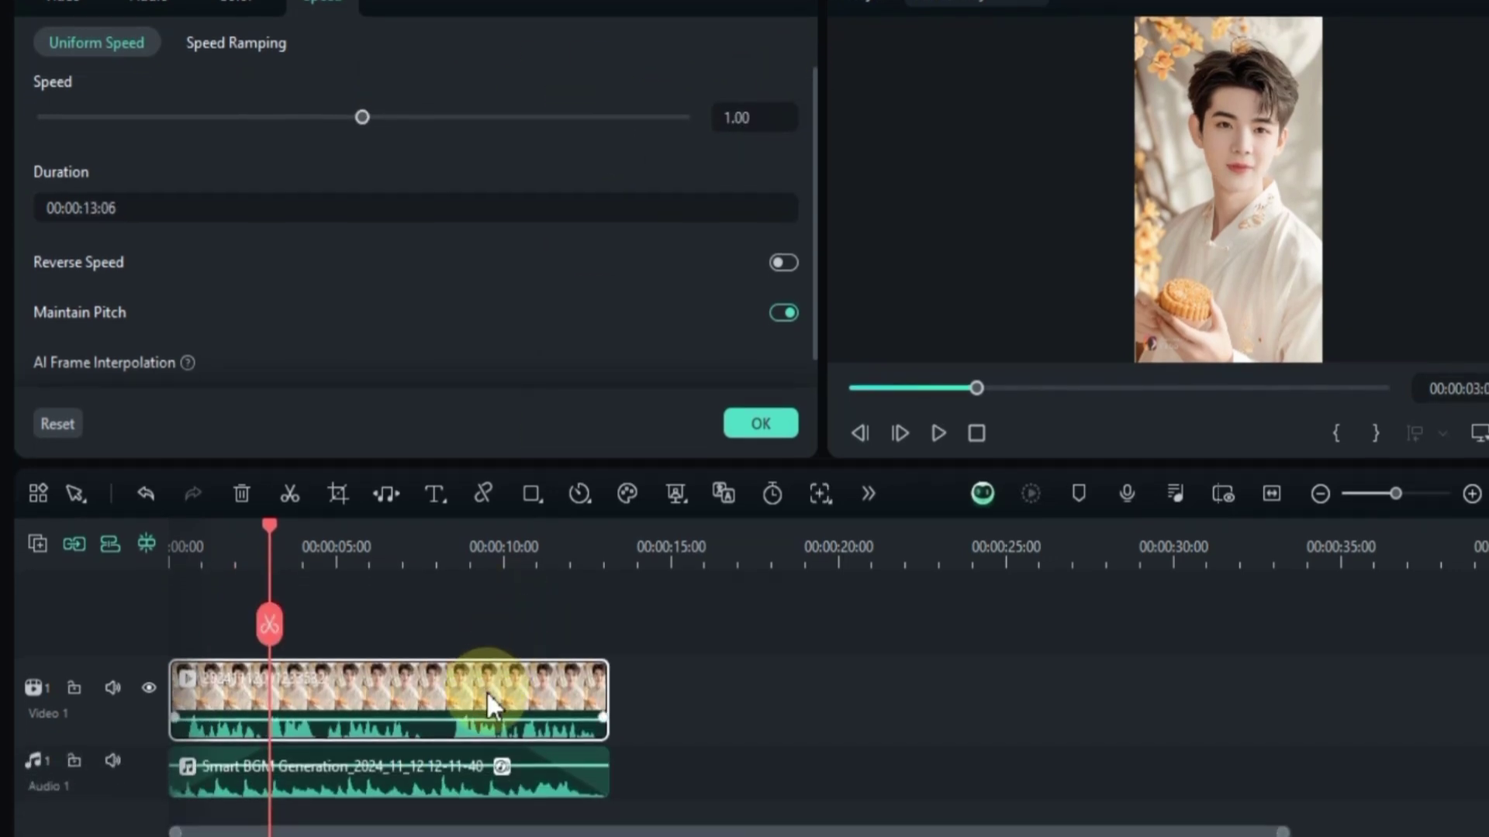
click(379, 758)
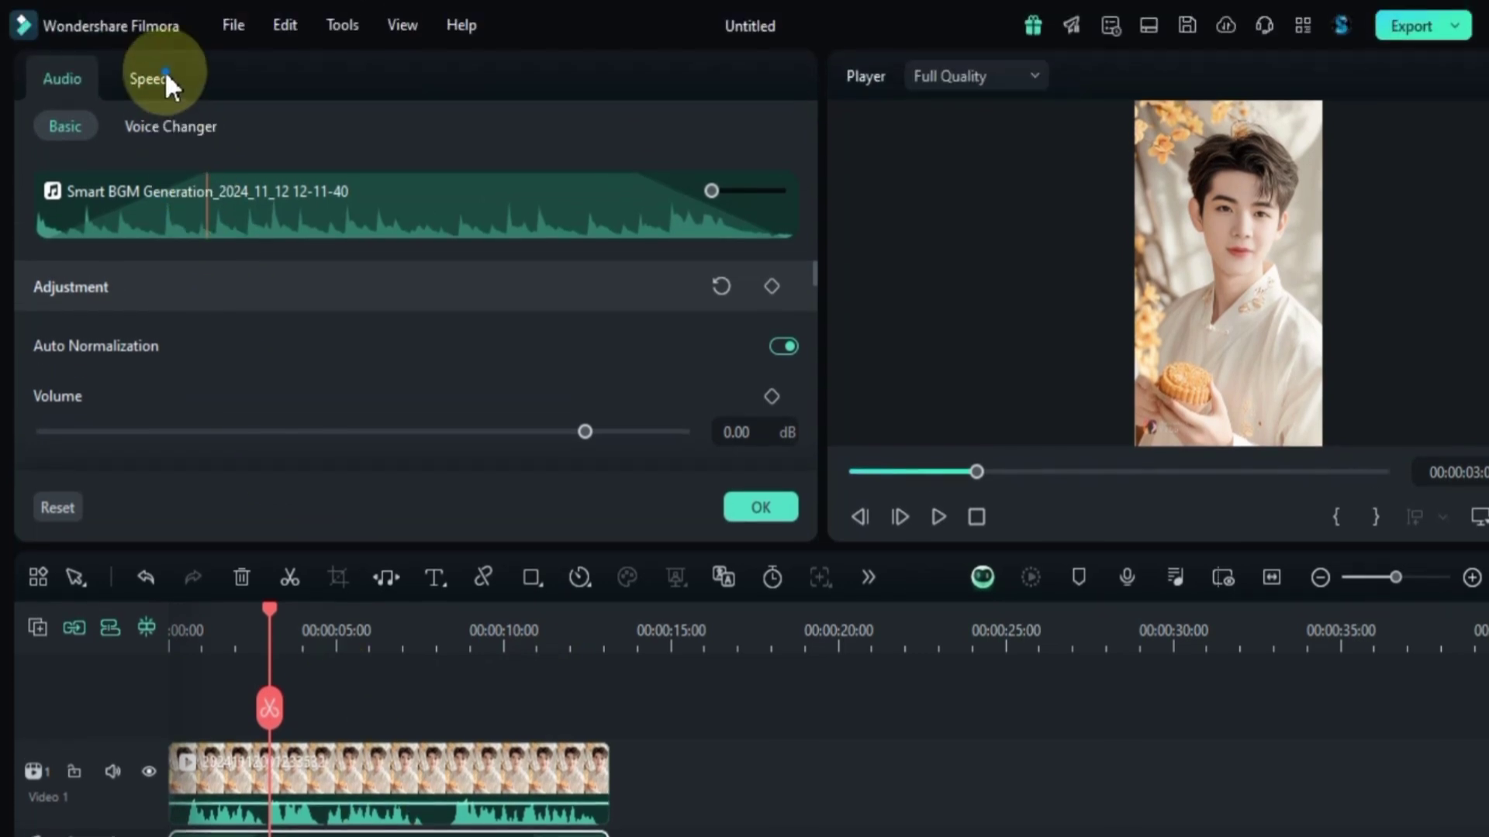
click(164, 74)
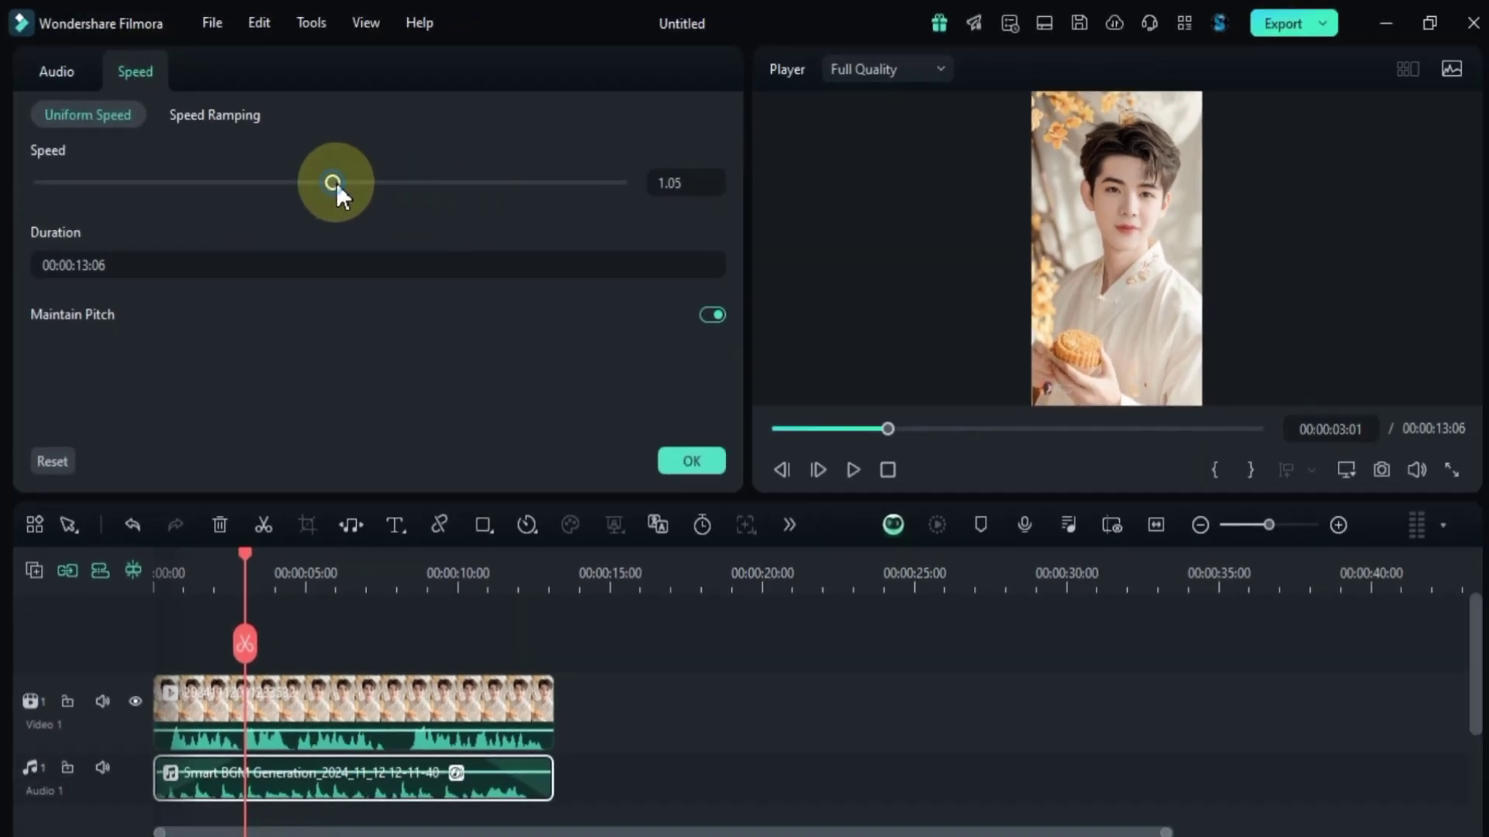
drag(337, 183, 361, 184)
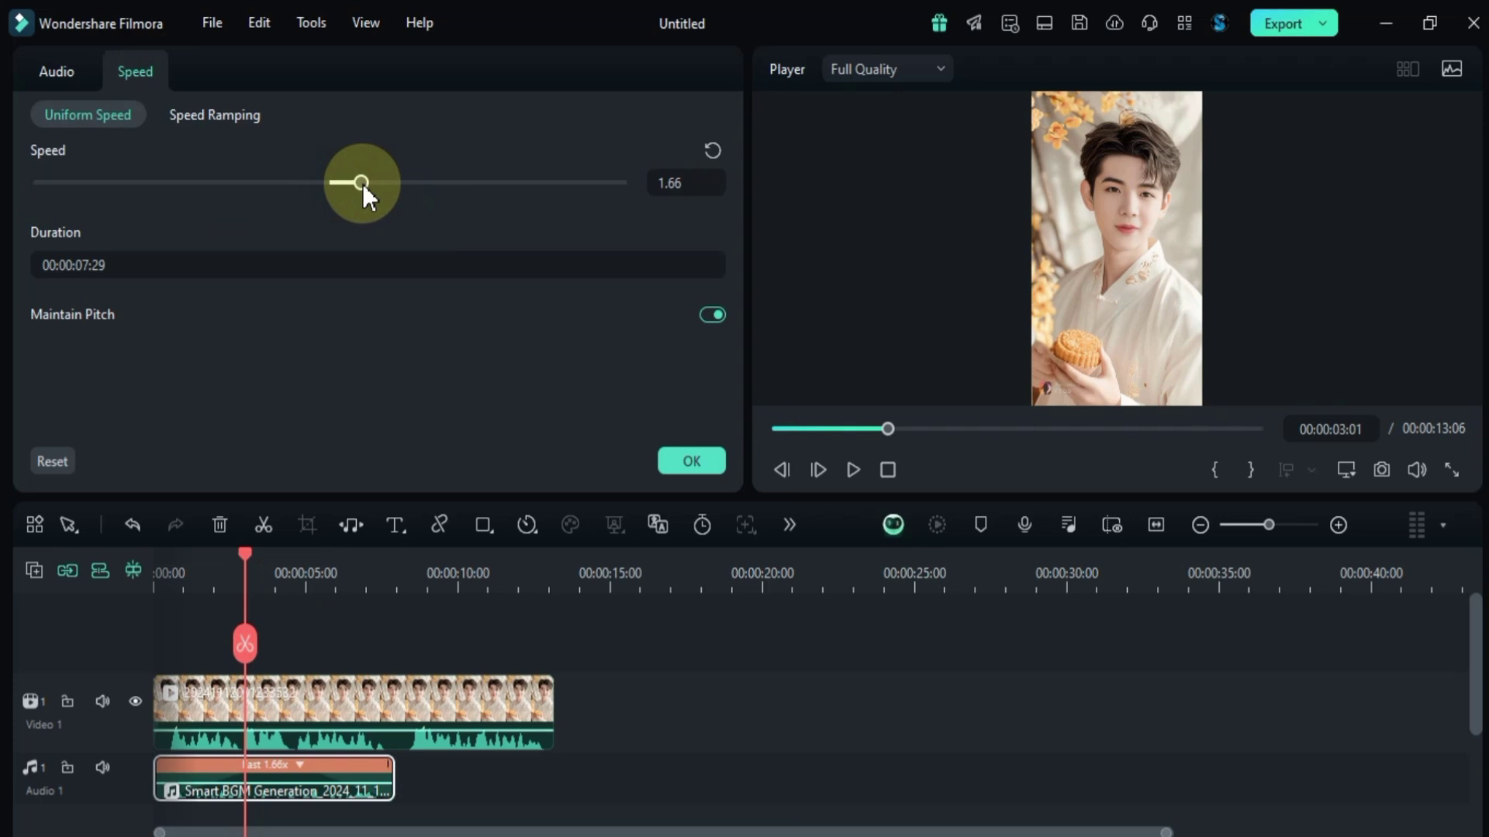
key(space)
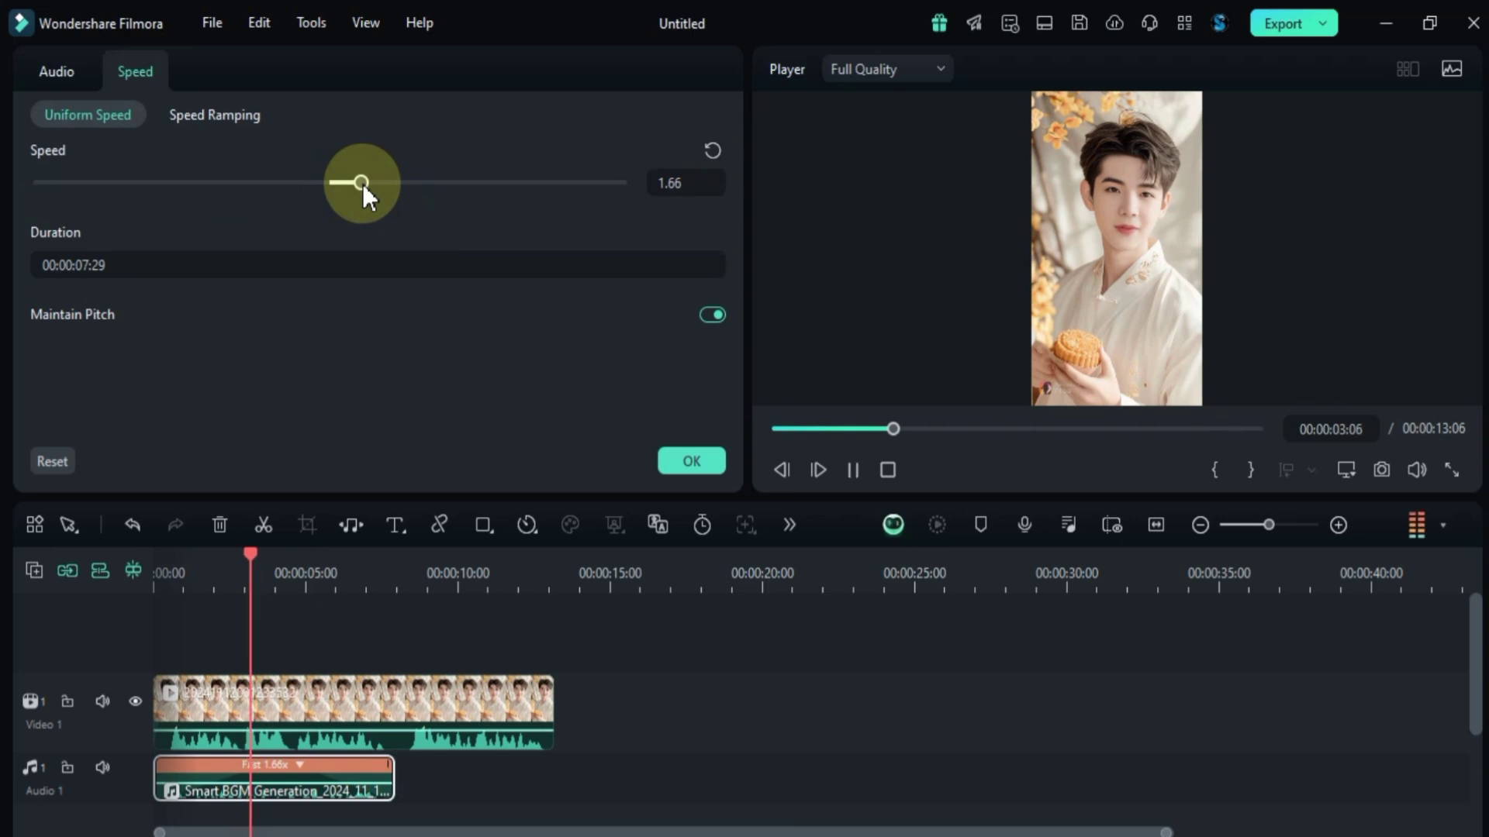
Hide Video 1, preview the BGM slowed to 0.48x, then reset it to 1.00x.
click(328, 690)
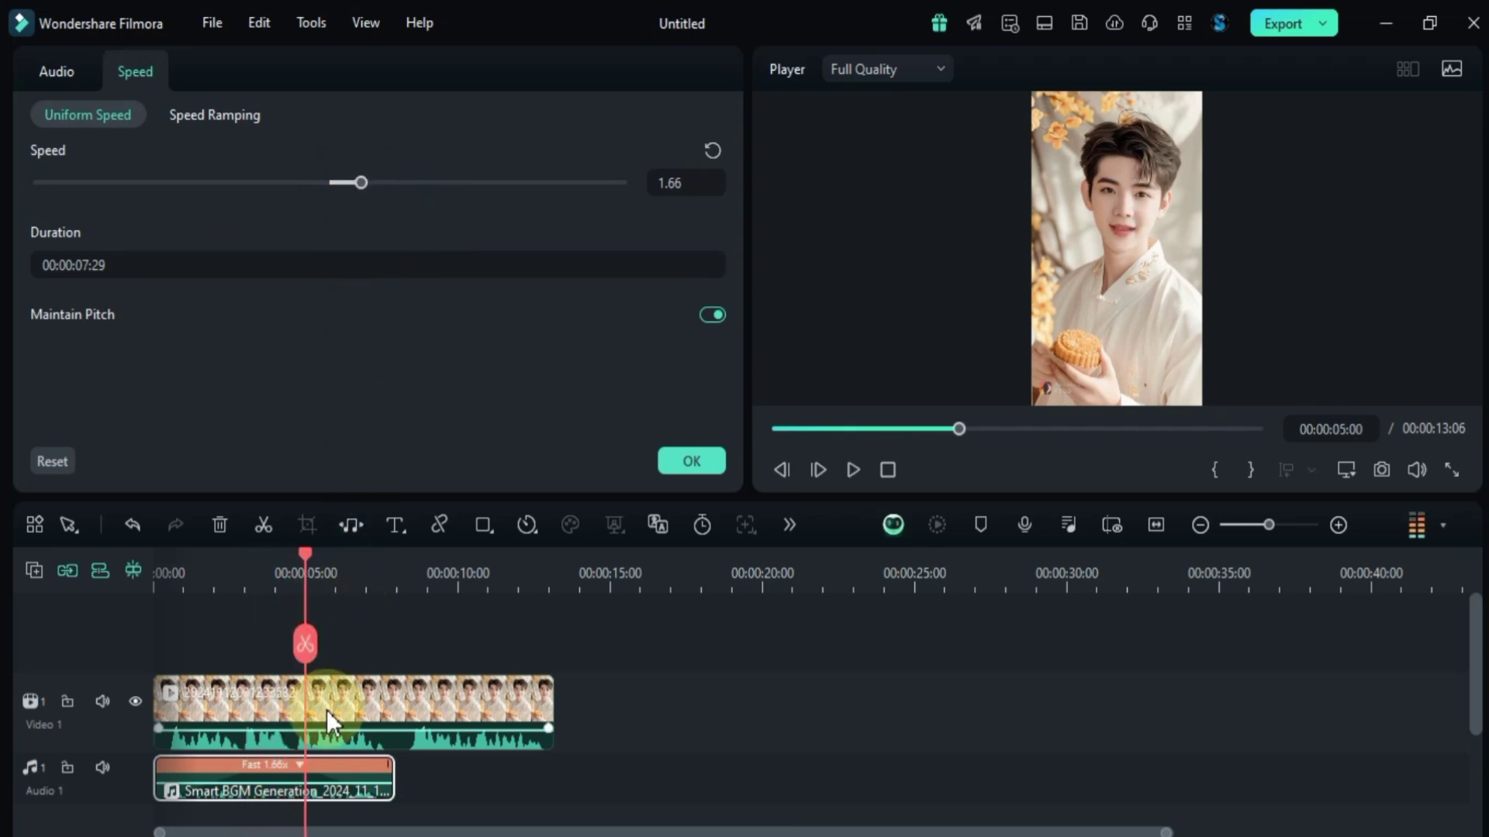
click(136, 701)
click(306, 792)
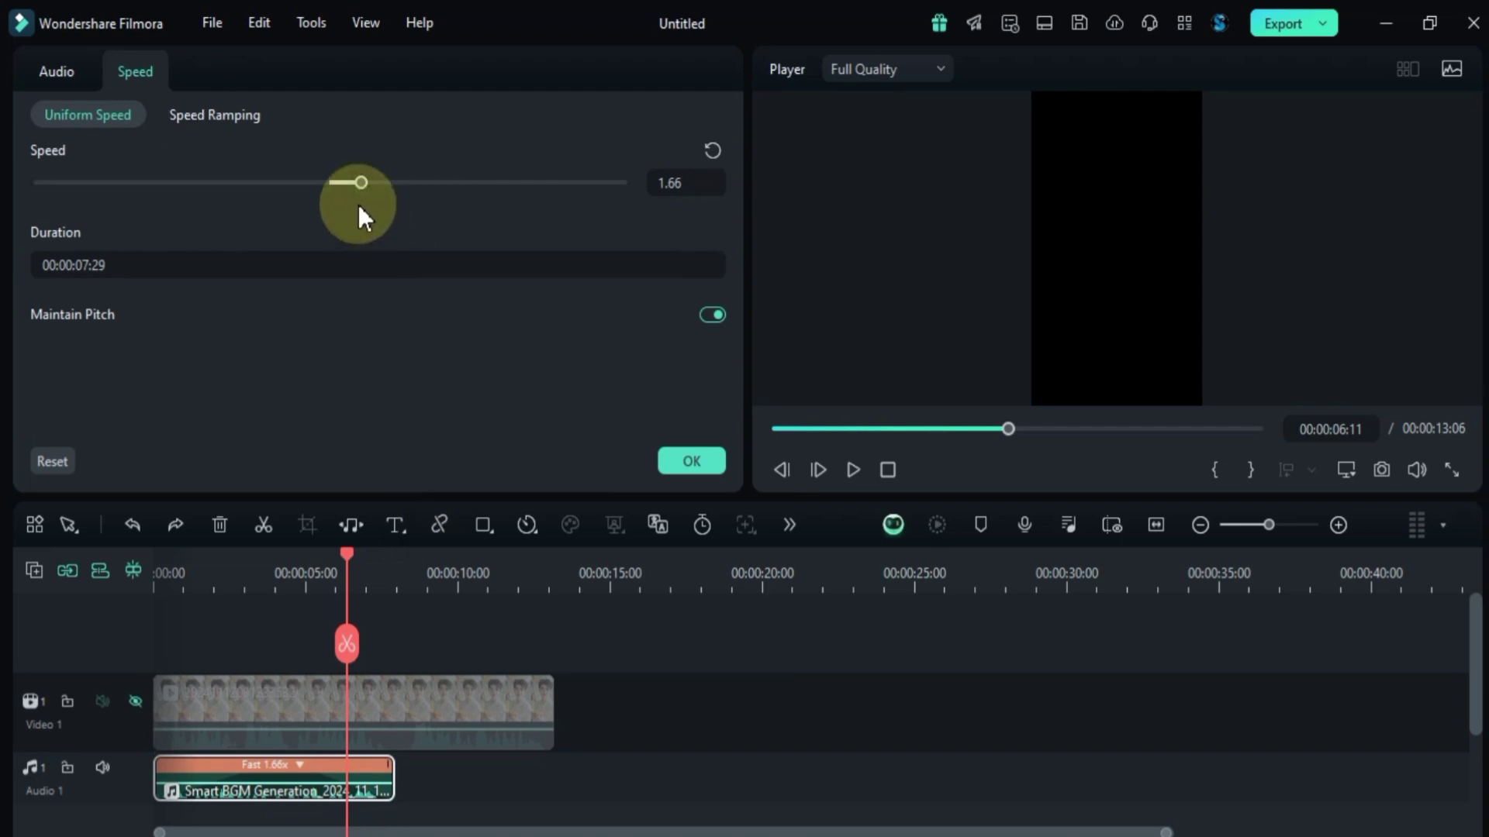
drag(296, 182, 284, 183)
key(space)
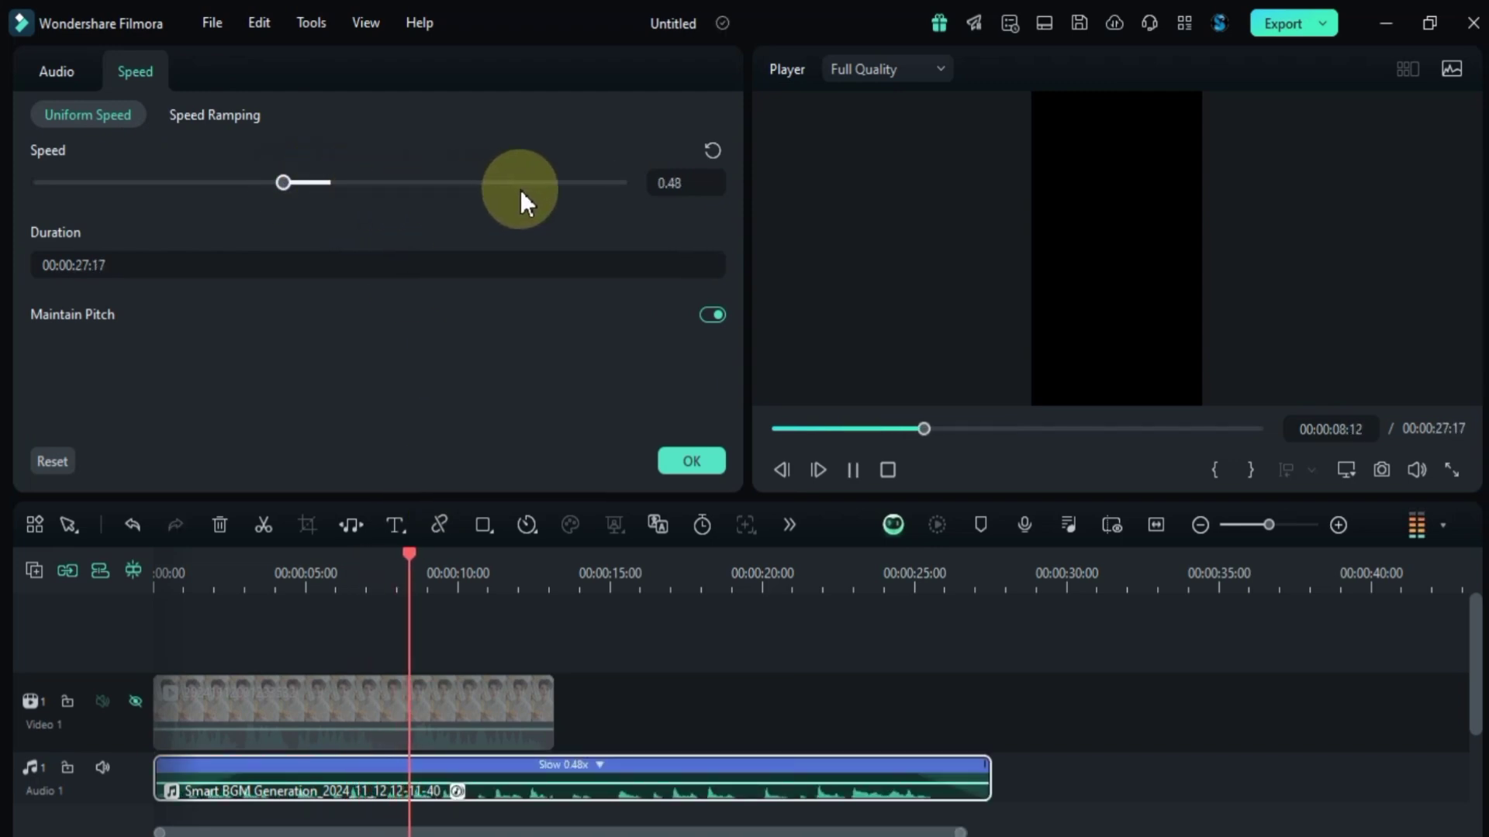
click(709, 154)
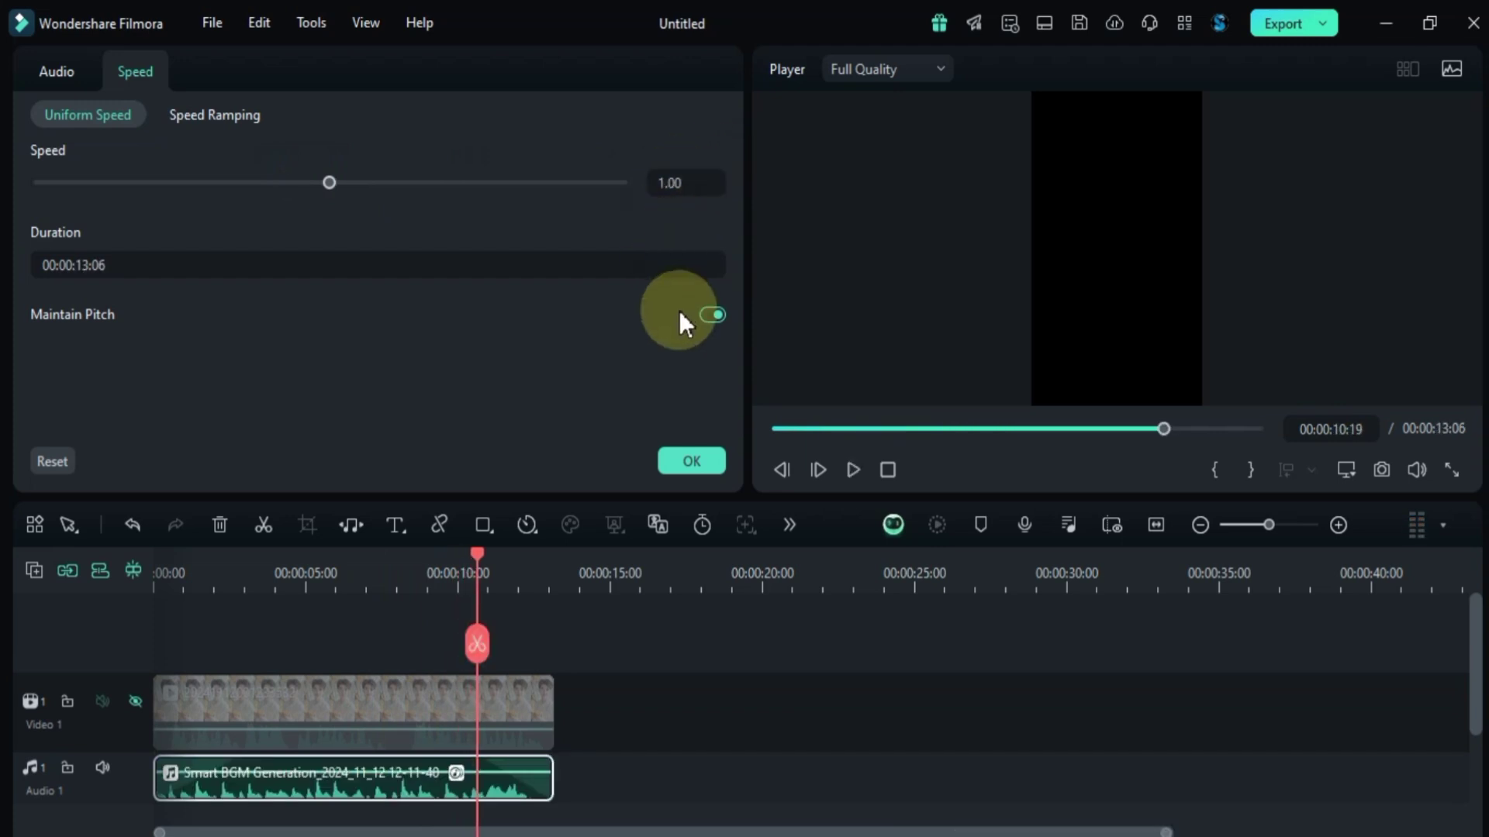
Preview the BGM at 1.58x with Maintain Pitch toggled off and on, then reset to 1.00x.
drag(354, 184, 361, 183)
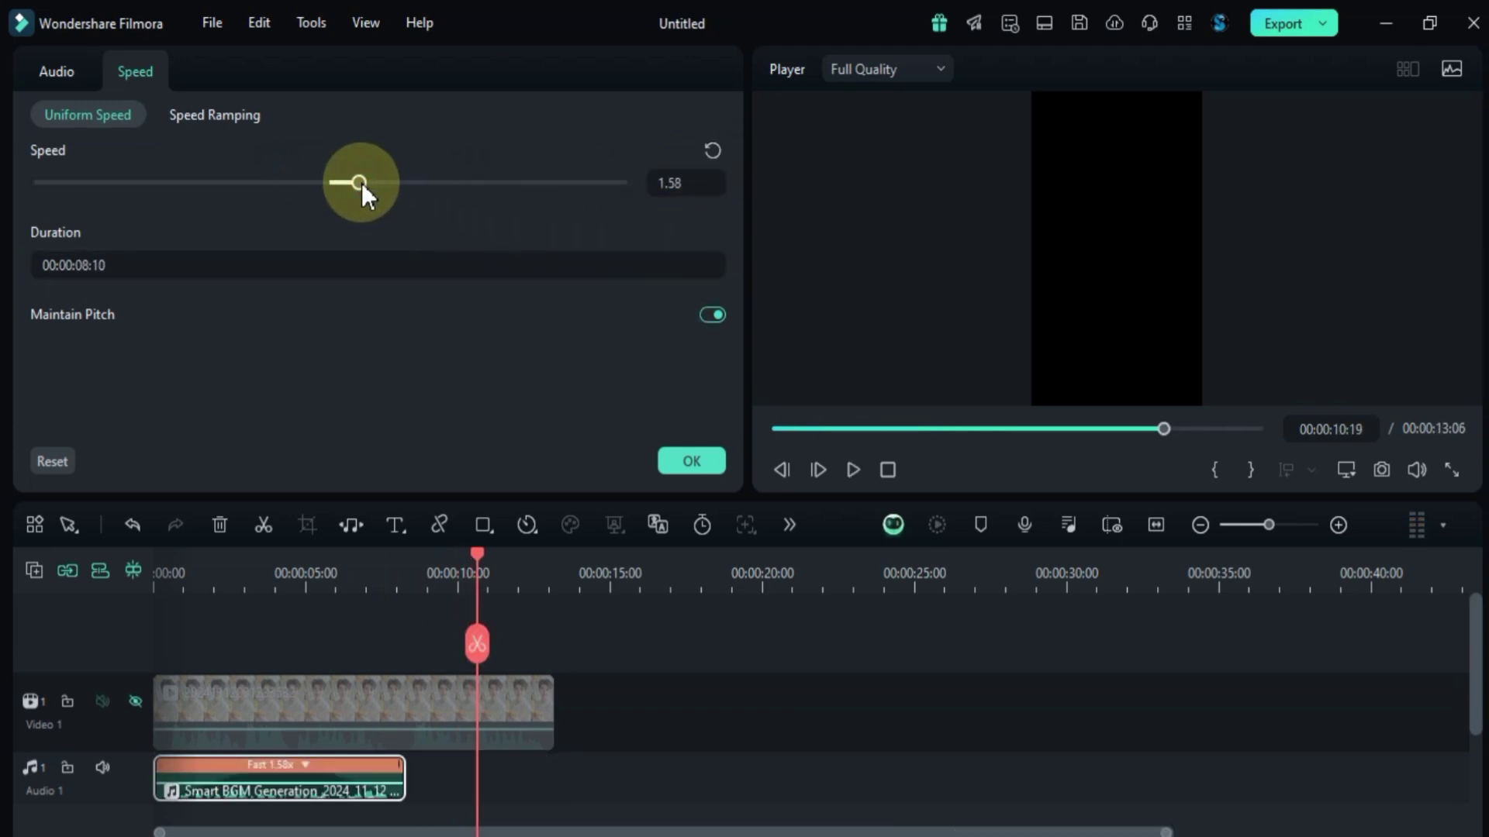
click(214, 584)
key(space)
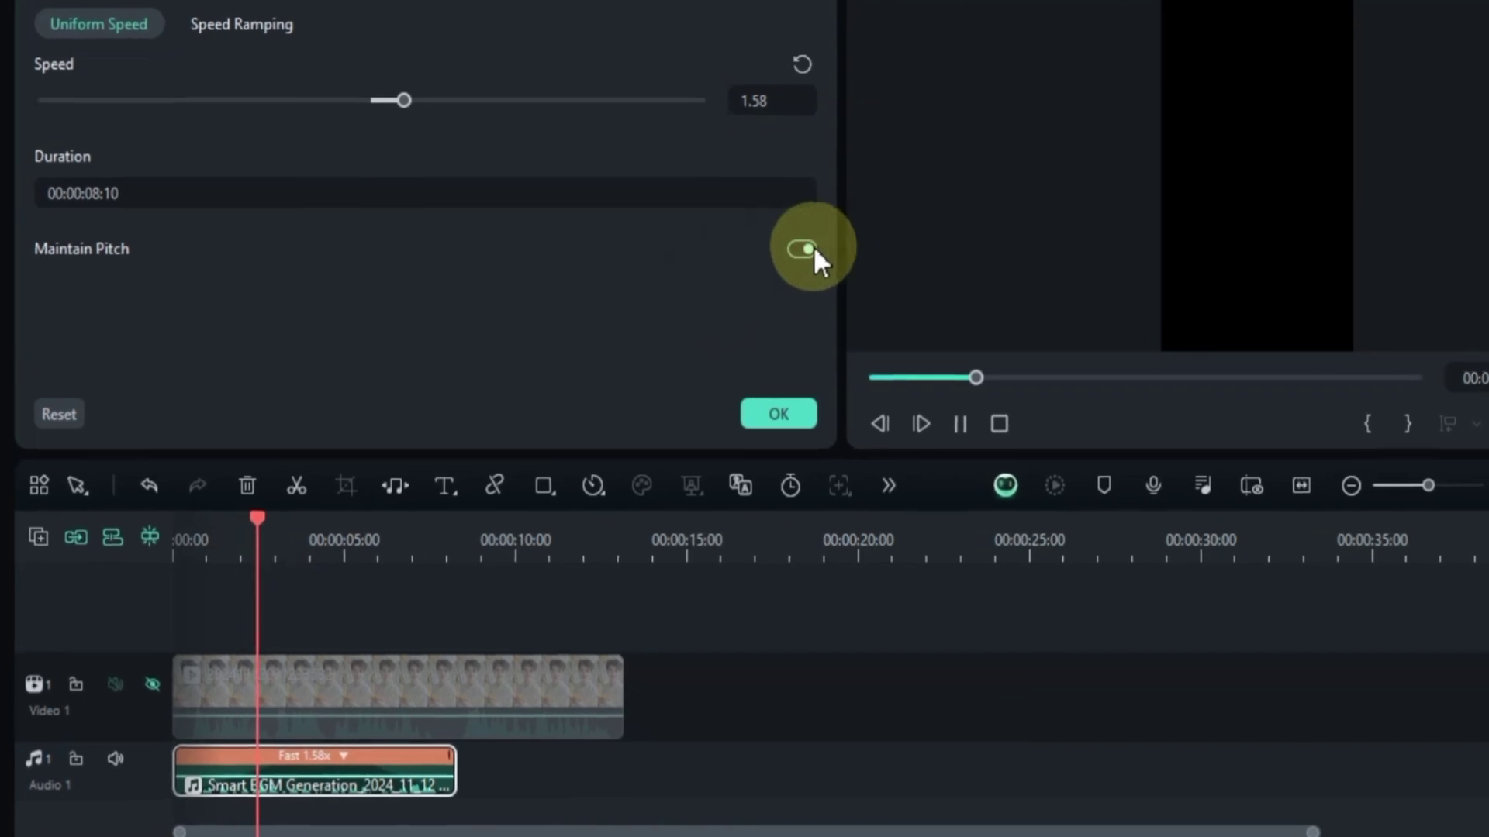
click(811, 236)
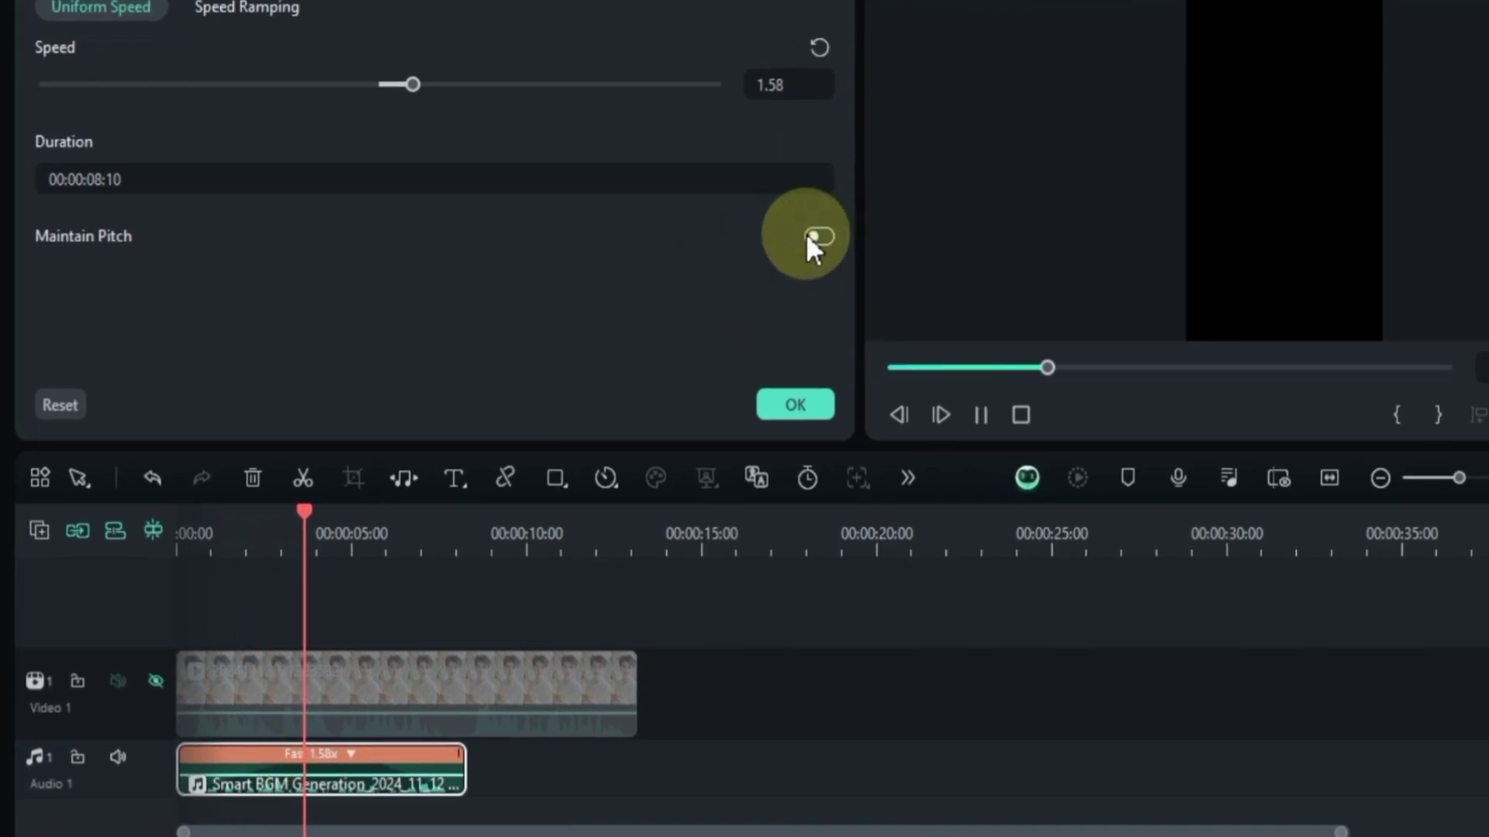
click(817, 236)
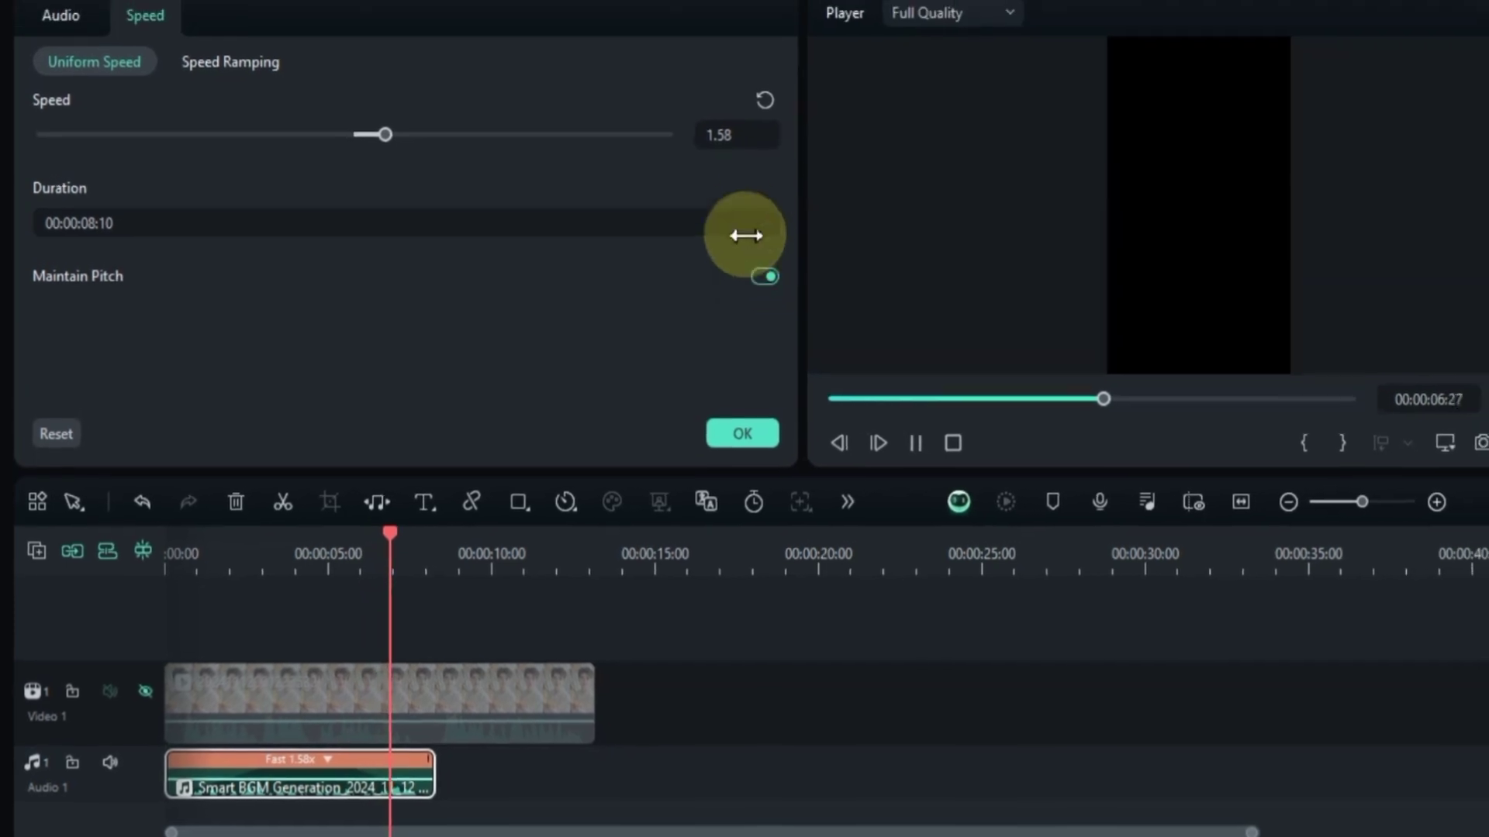
key(space)
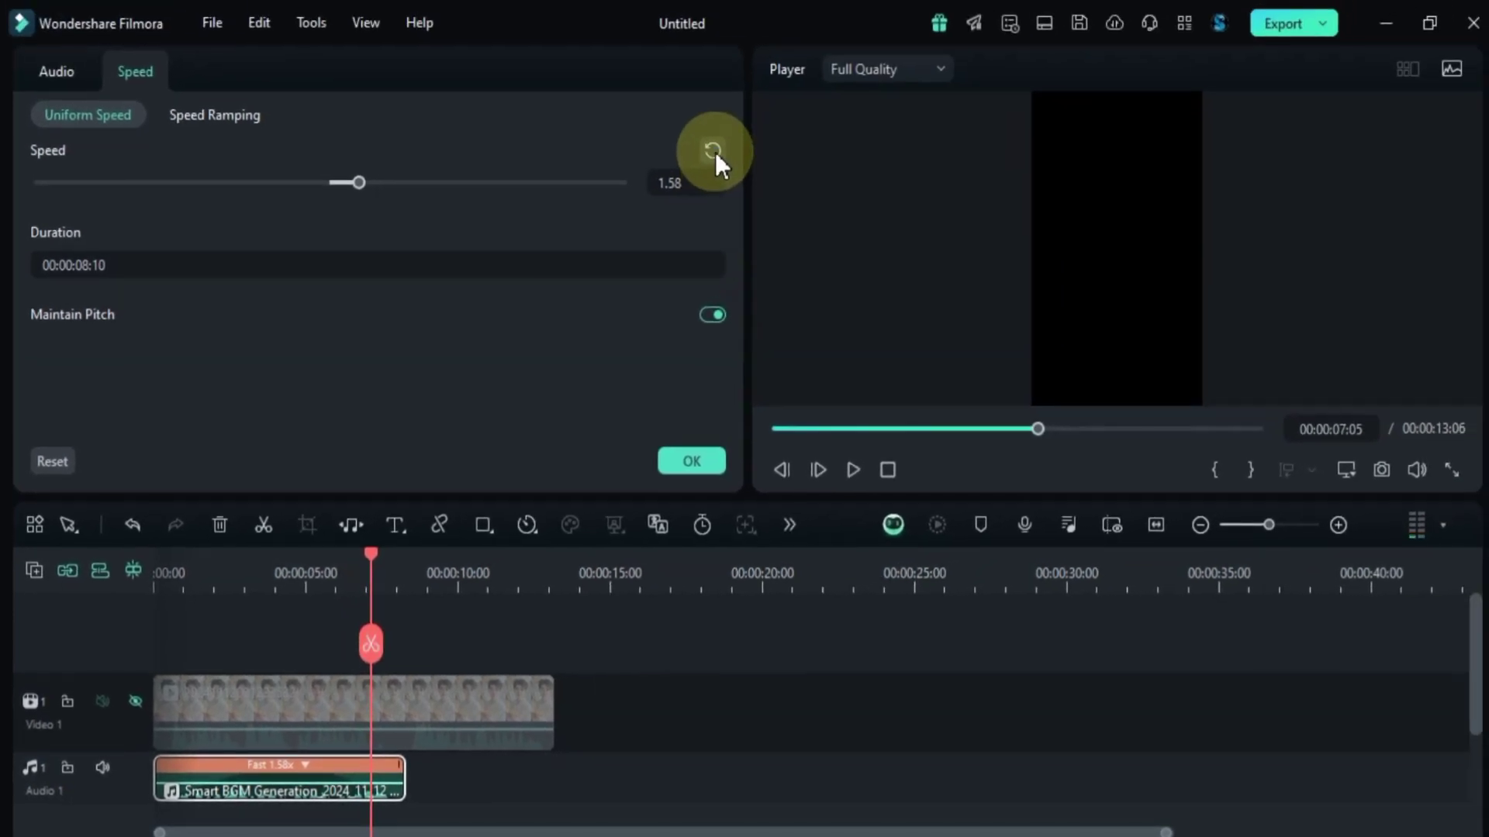
click(713, 150)
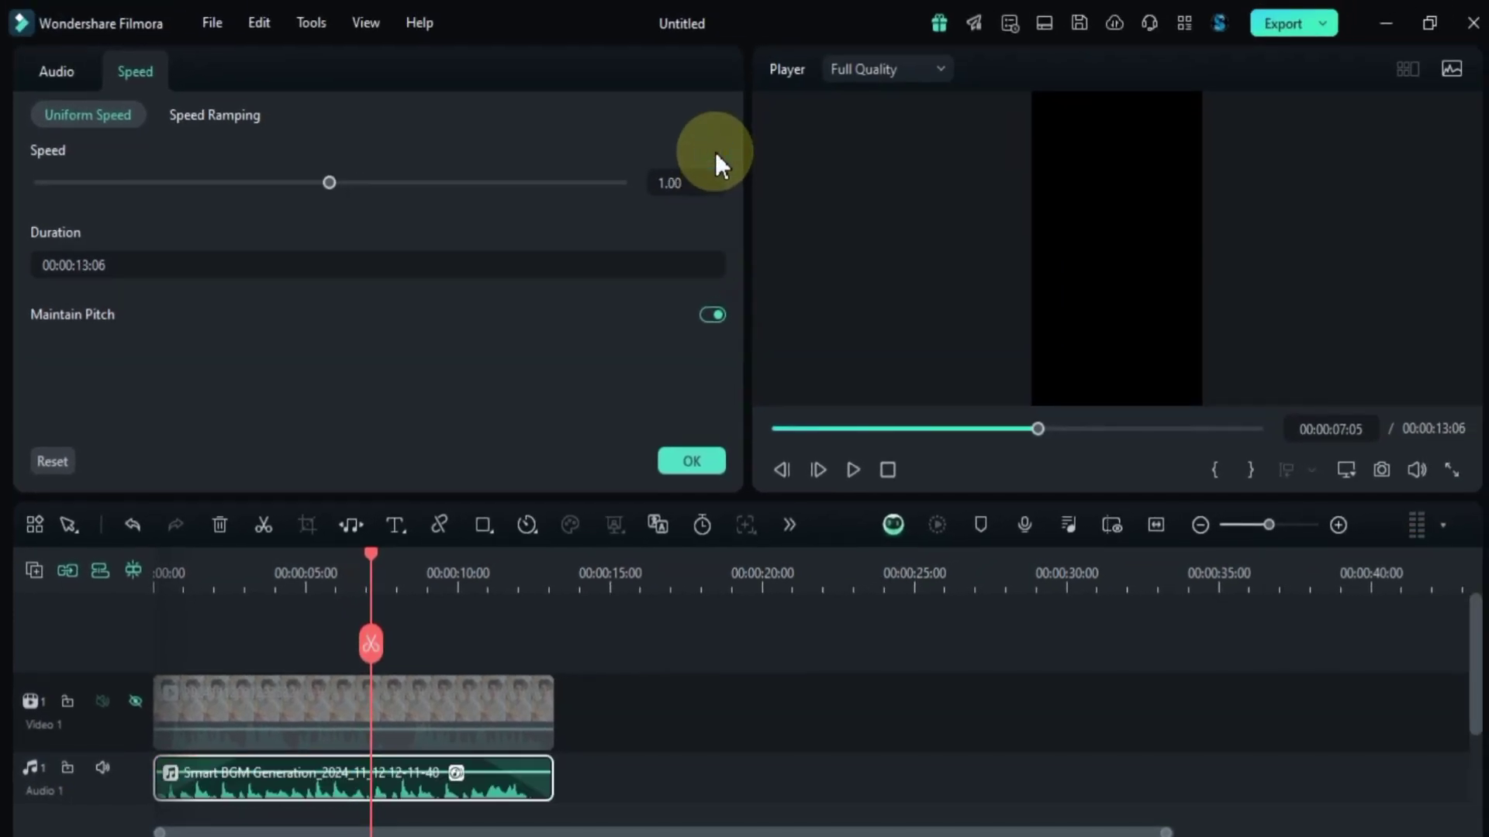
Apply the Montage speed ramp, lowering its peak to about 5.4x and raising a later point to 2x.
click(211, 118)
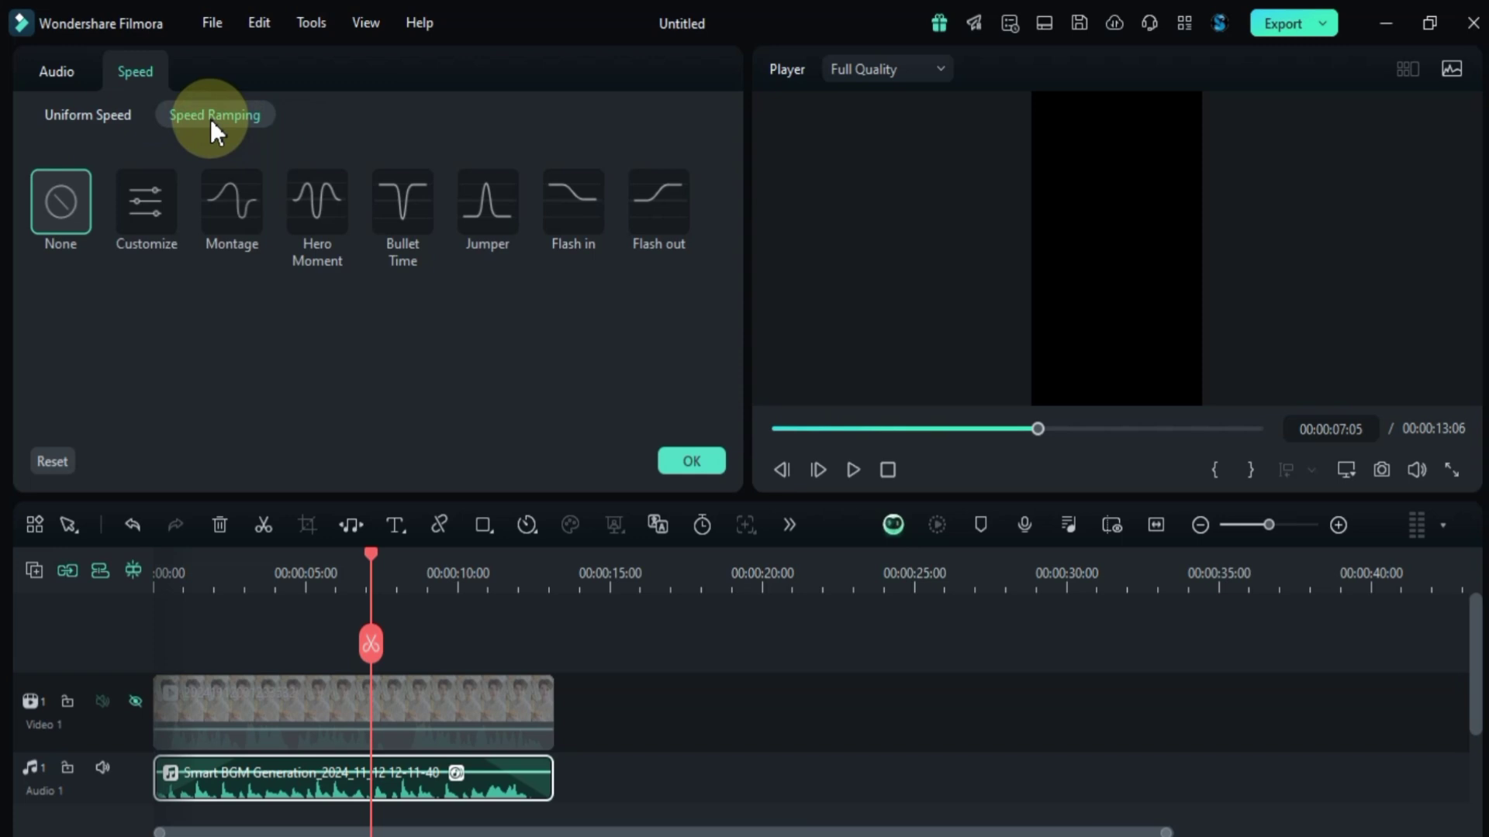
click(219, 208)
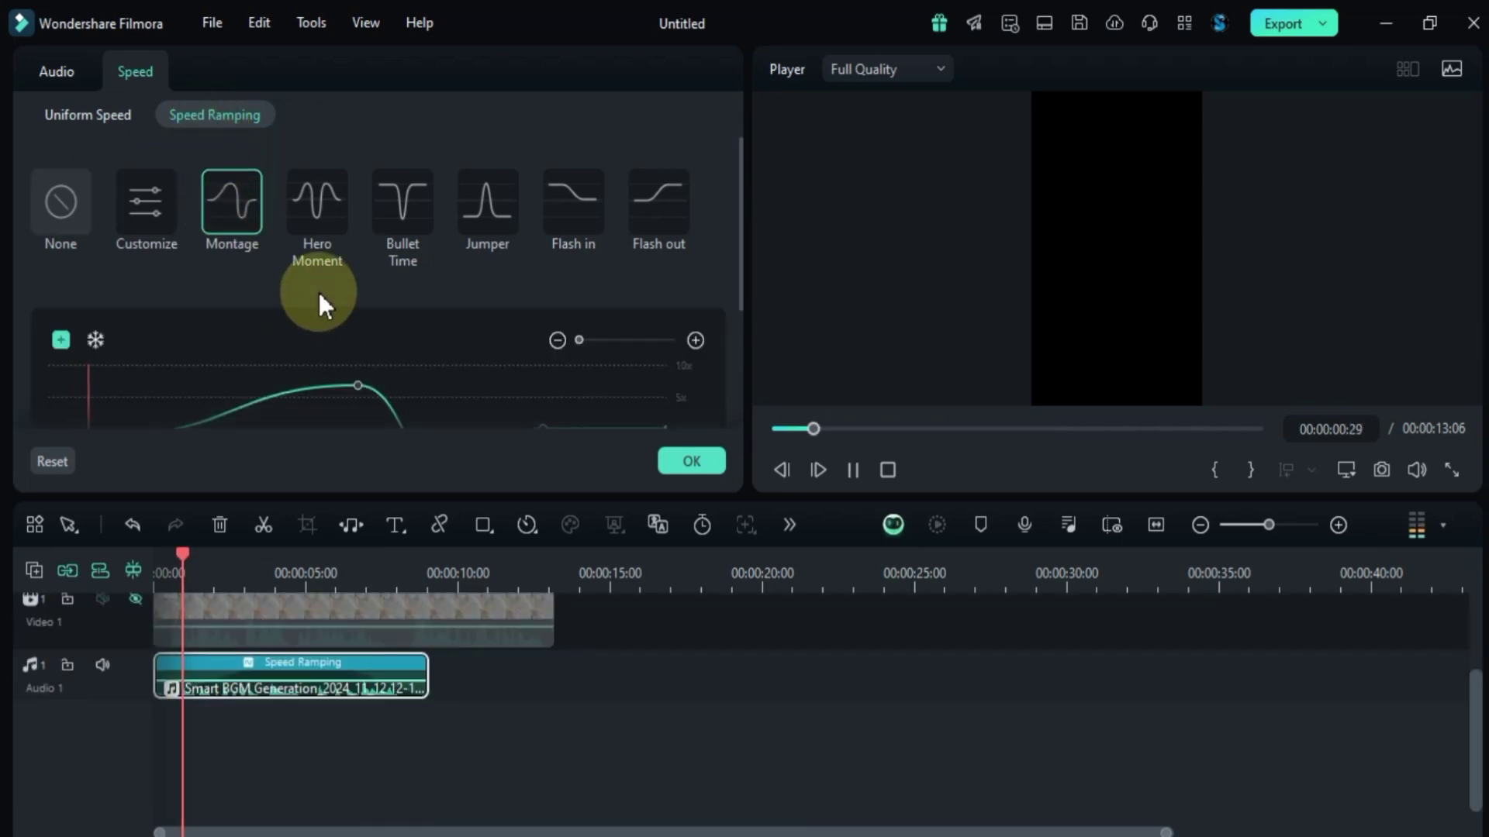
scroll(349, 325, down, 1)
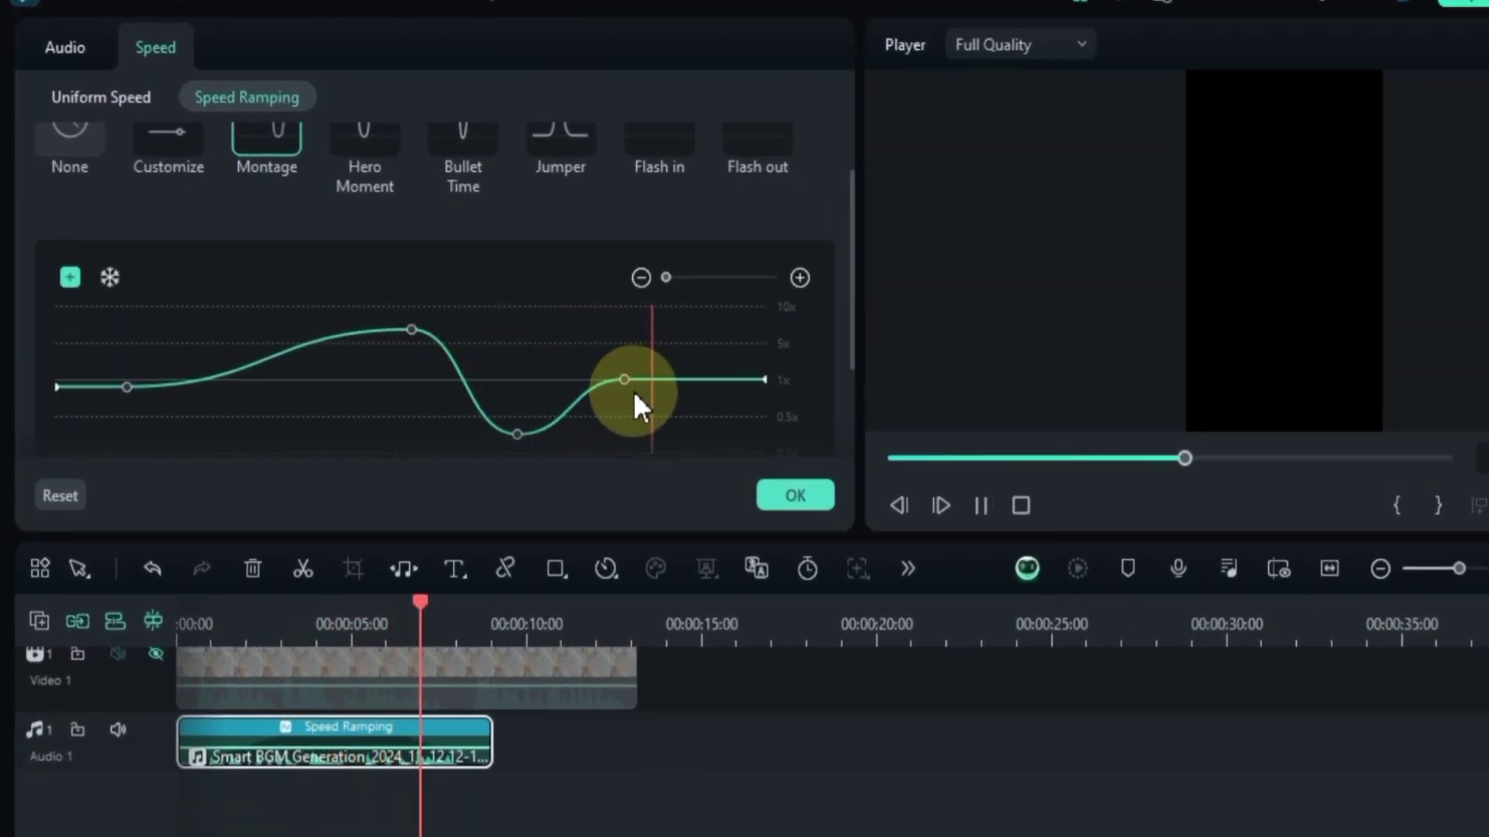
drag(414, 331, 376, 364)
key(space)
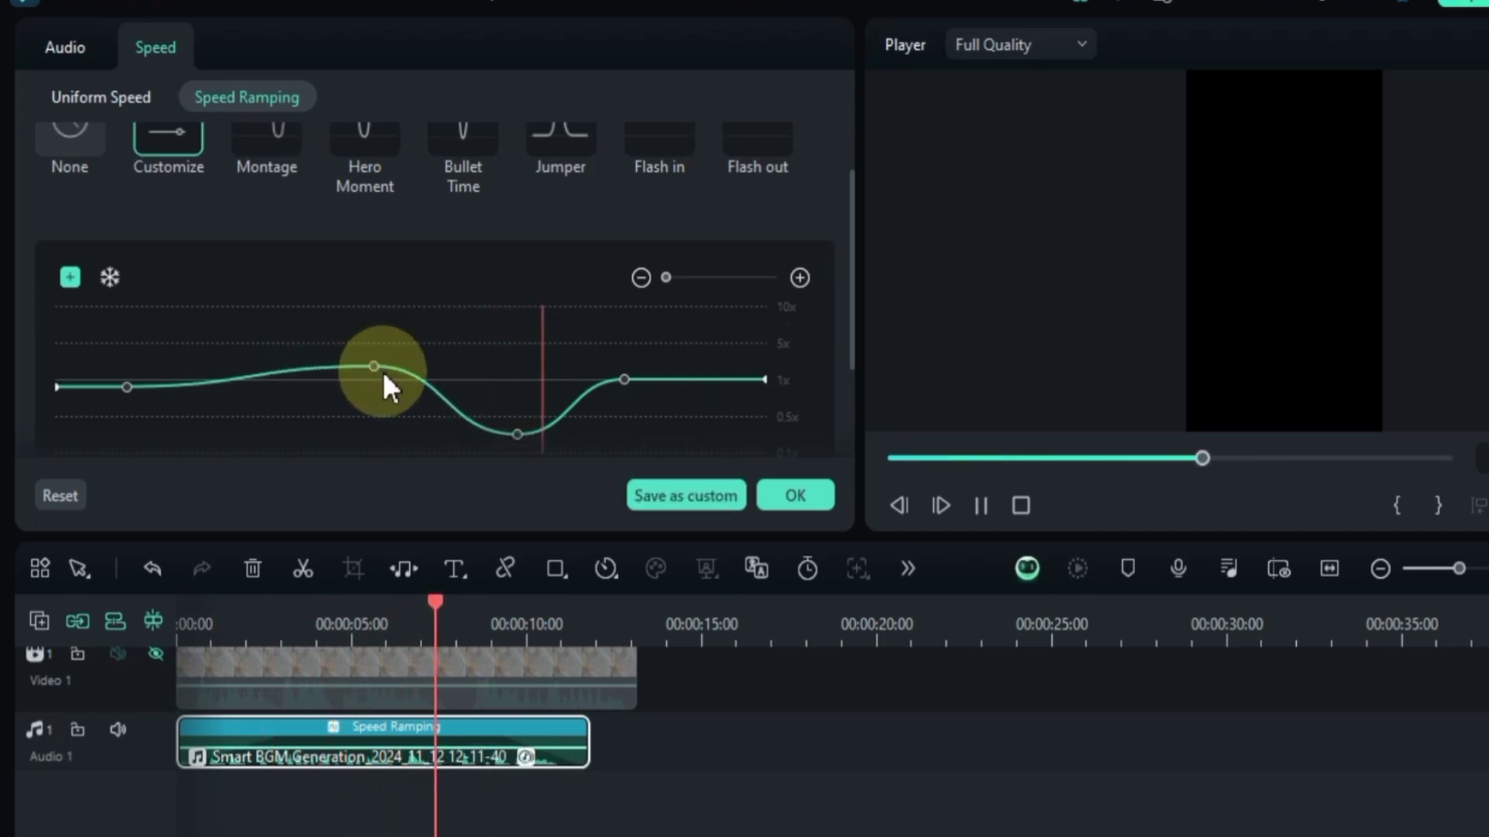
key(space)
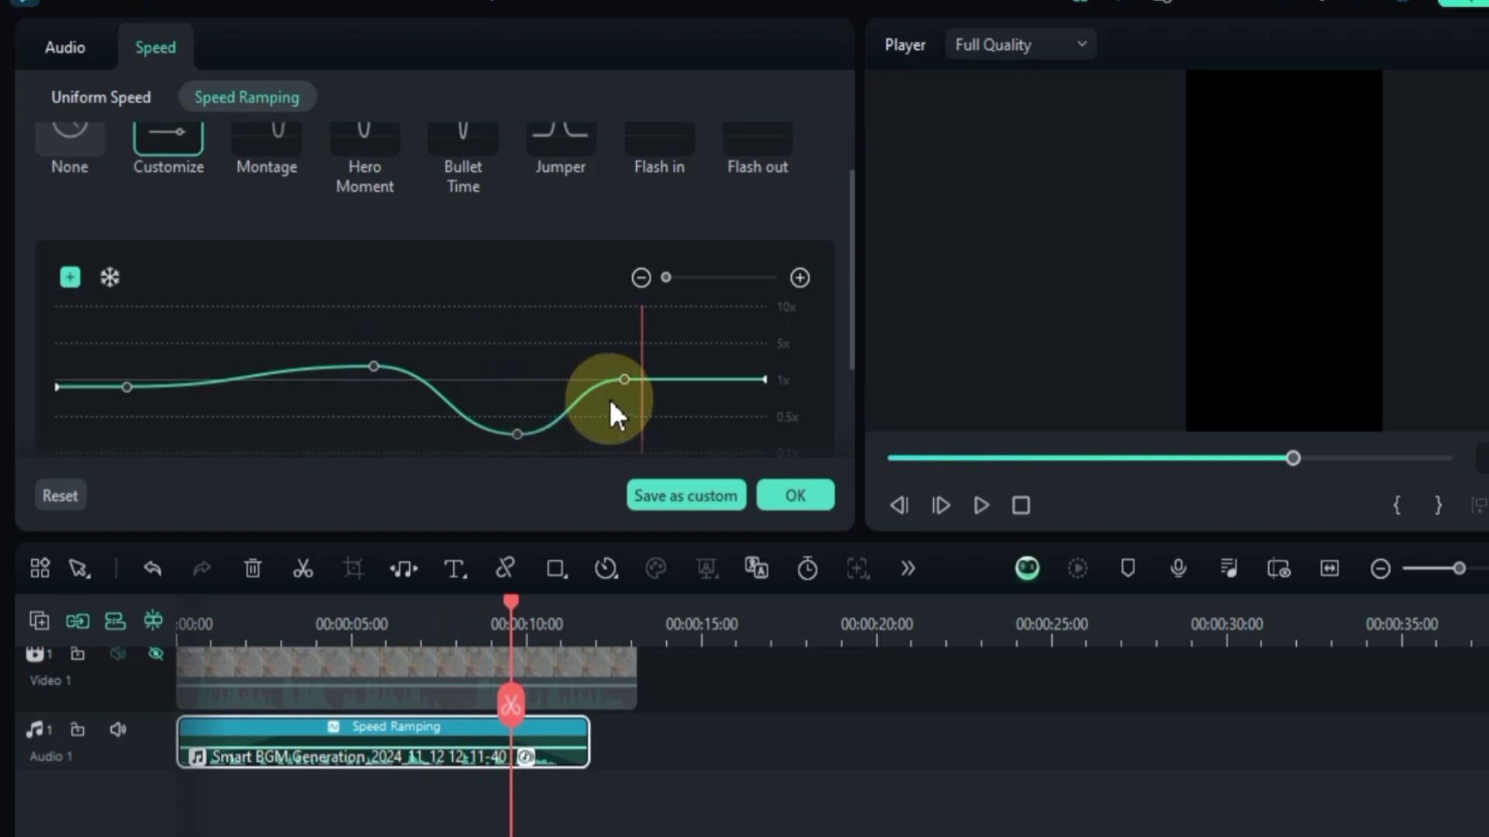
drag(629, 378, 624, 361)
click(378, 309)
key(space)
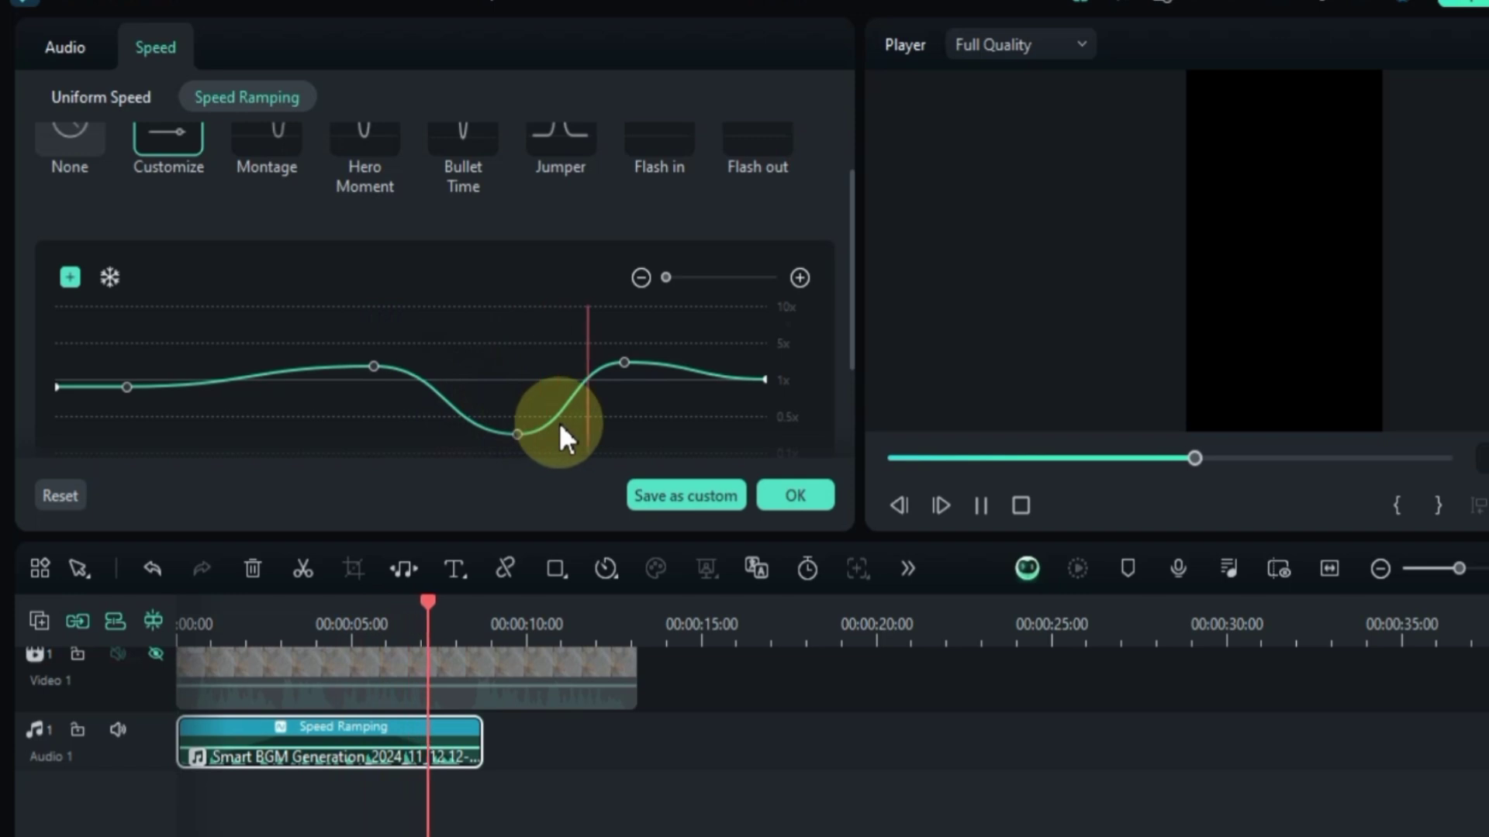
Preview the Jumper ramp, then set speed ramping to None and return to Uniform Speed.
scroll(489, 403, up, 2)
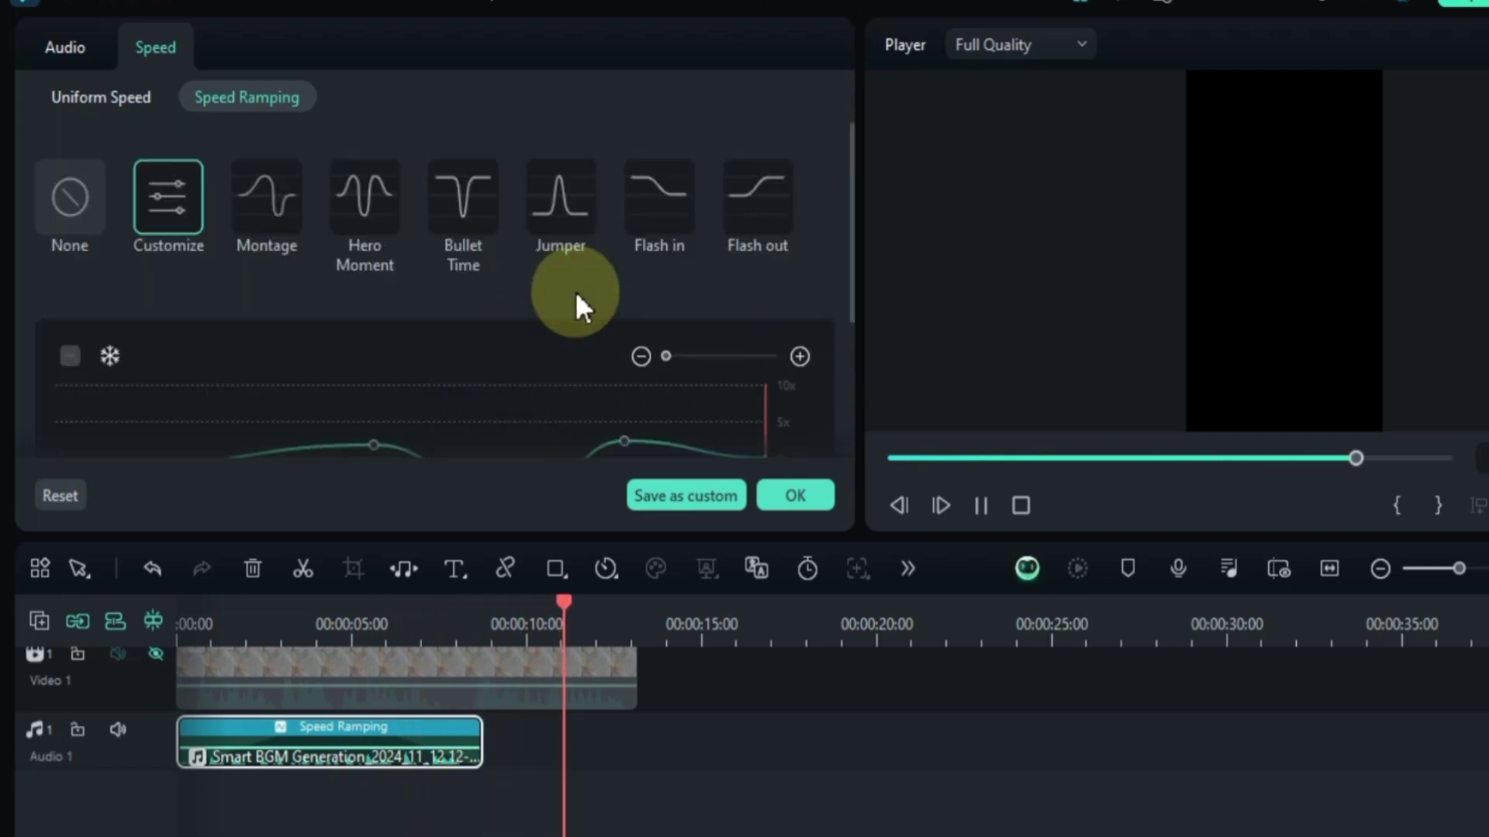
click(561, 200)
scroll(371, 249, down, 2)
key(space)
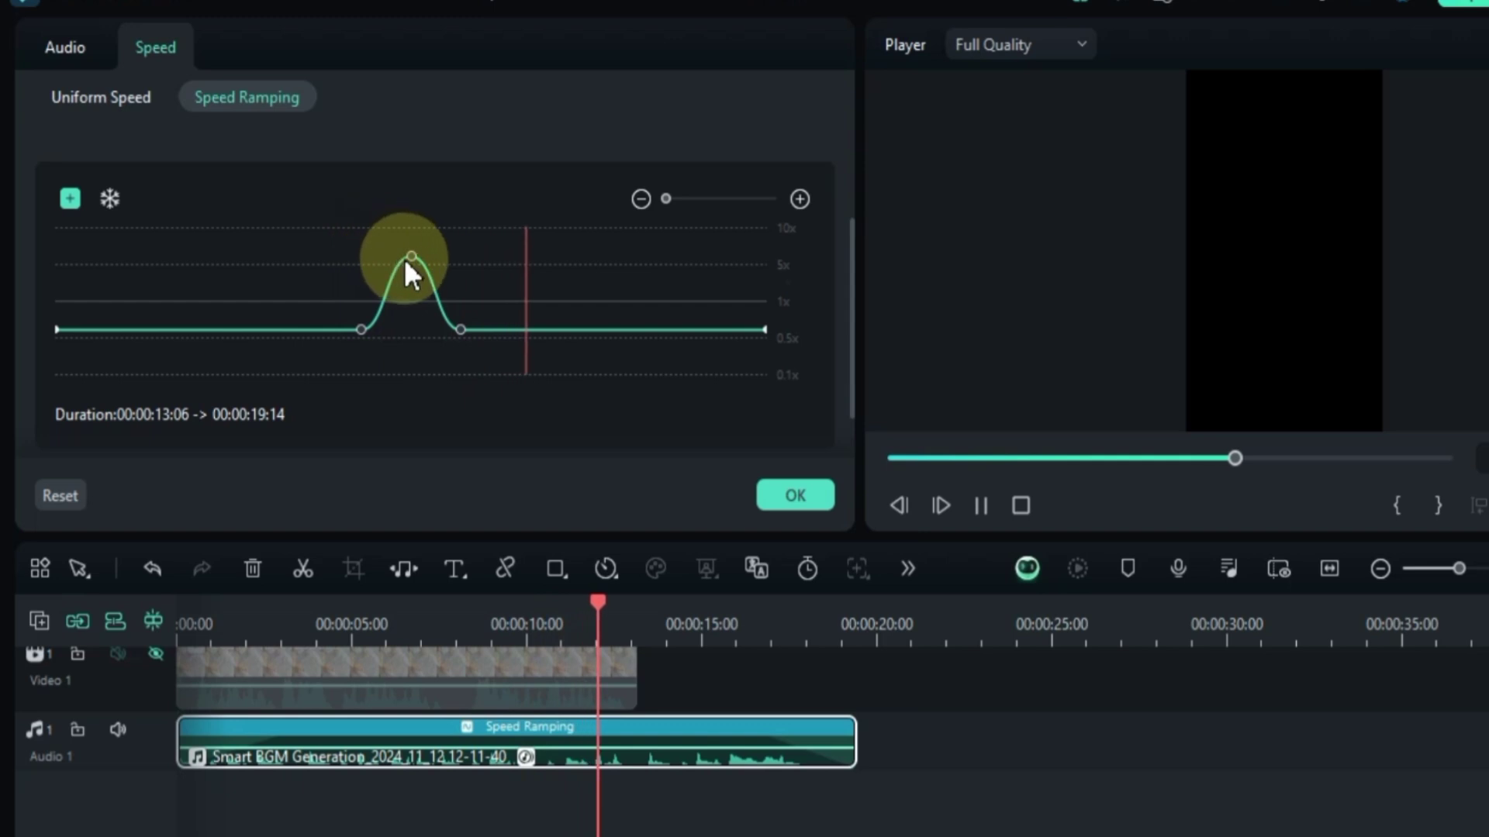
key(space)
scroll(391, 308, up, 2)
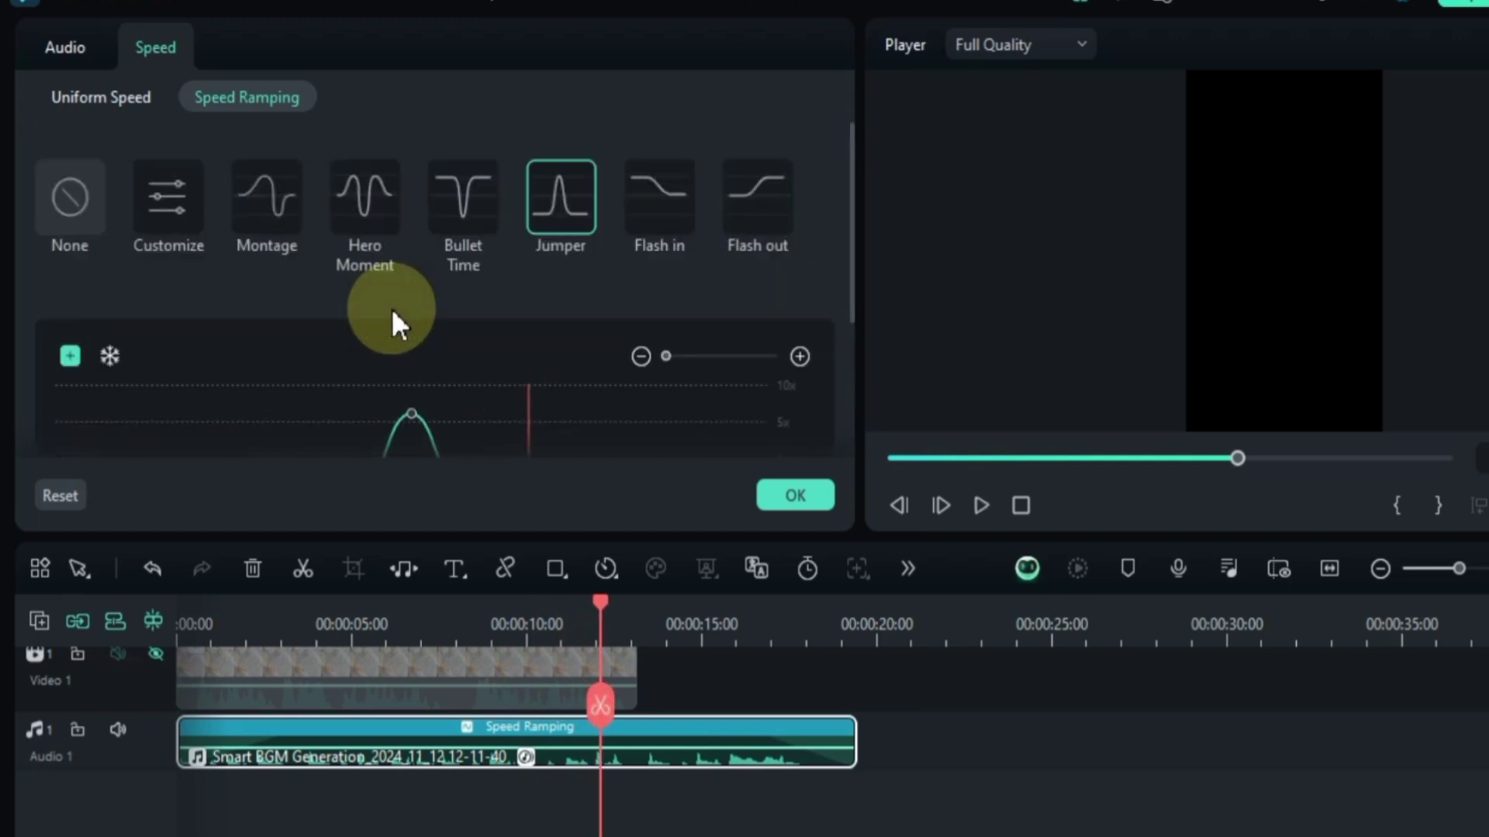
click(68, 200)
click(104, 99)
Close the clip panel, show Video 1 again and return the playhead to the start.
click(69, 46)
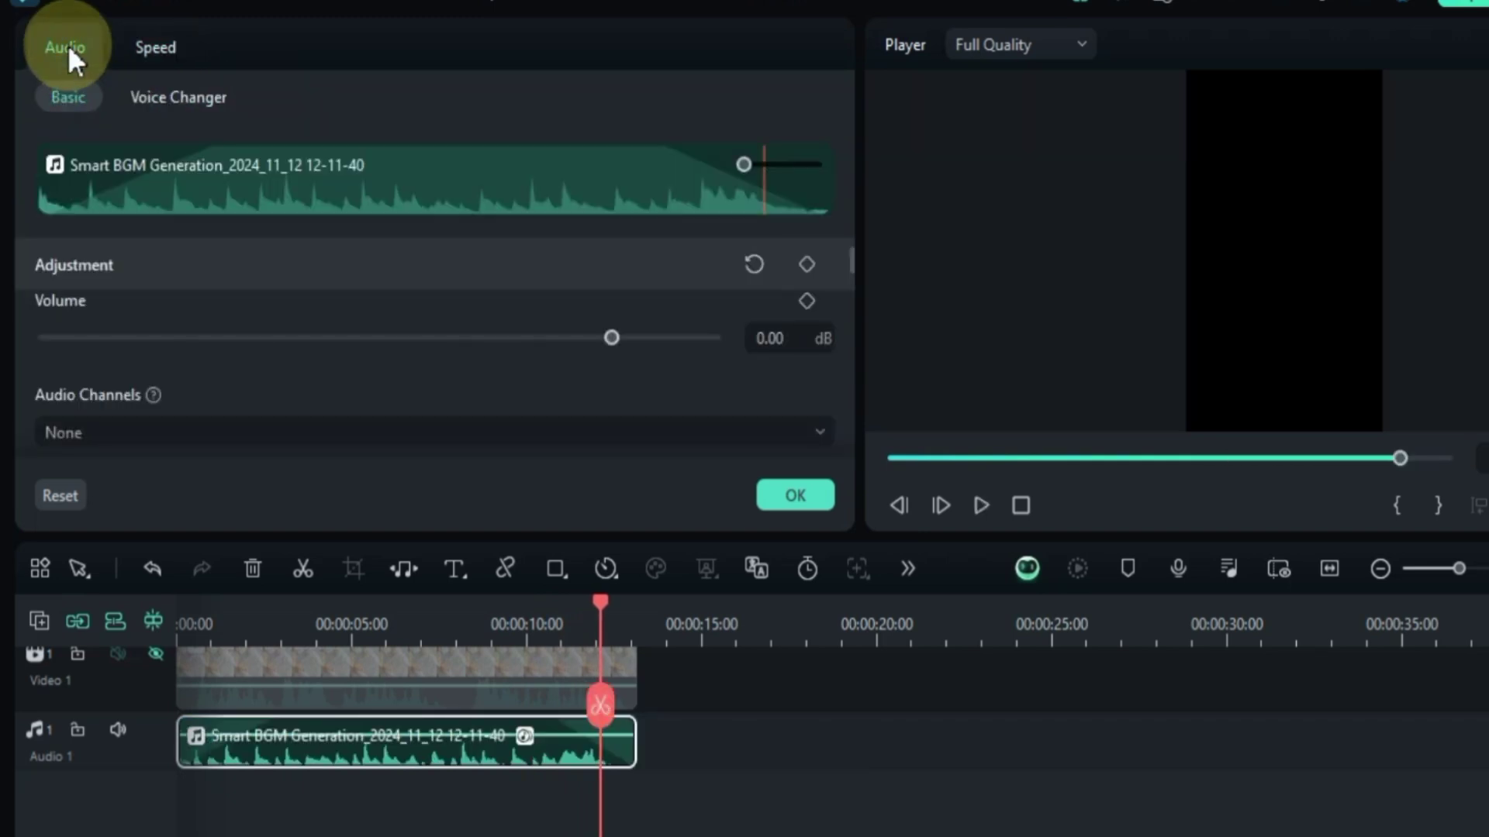
click(799, 490)
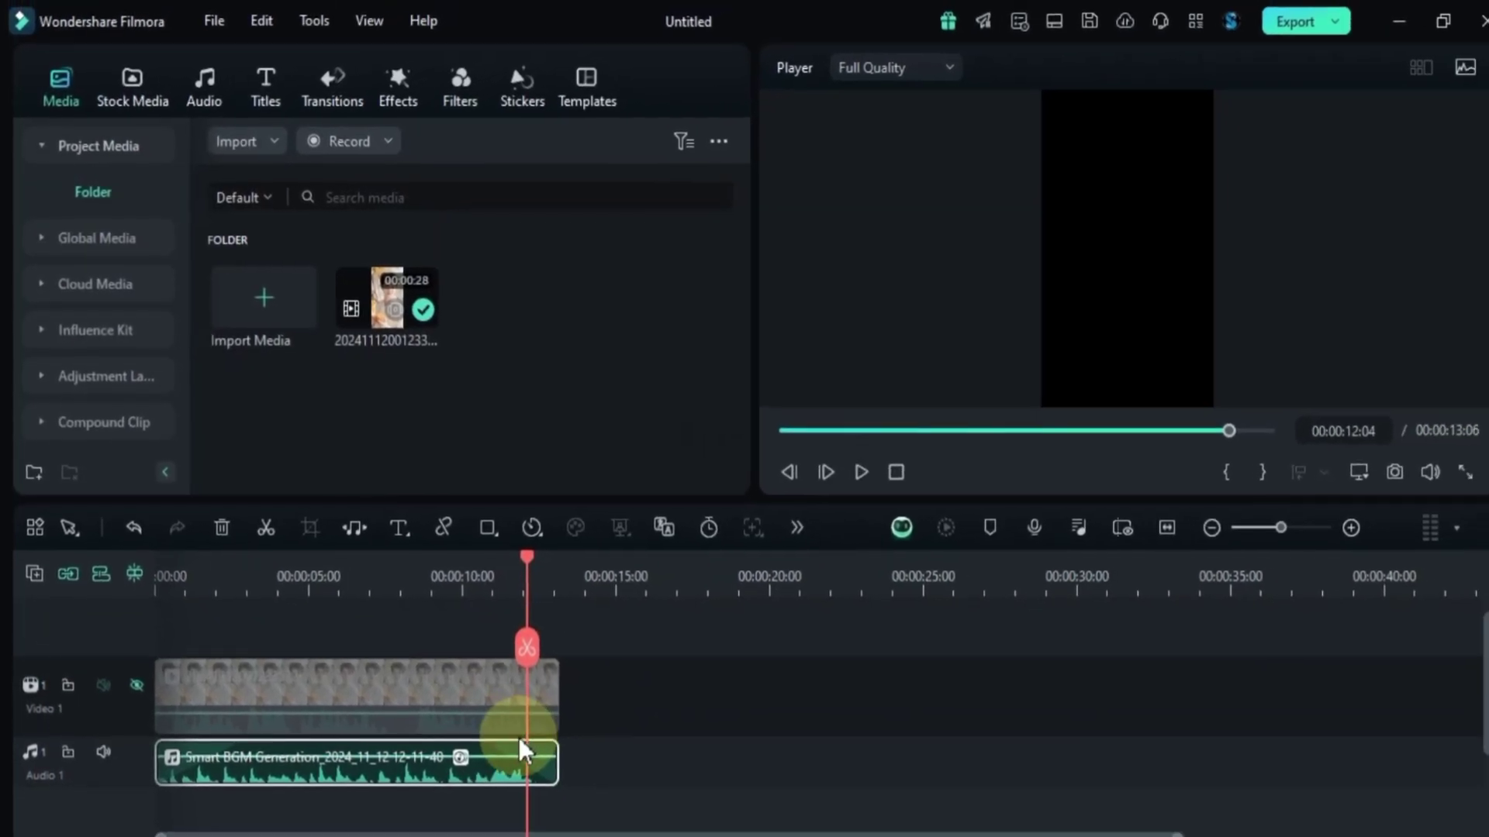
click(135, 681)
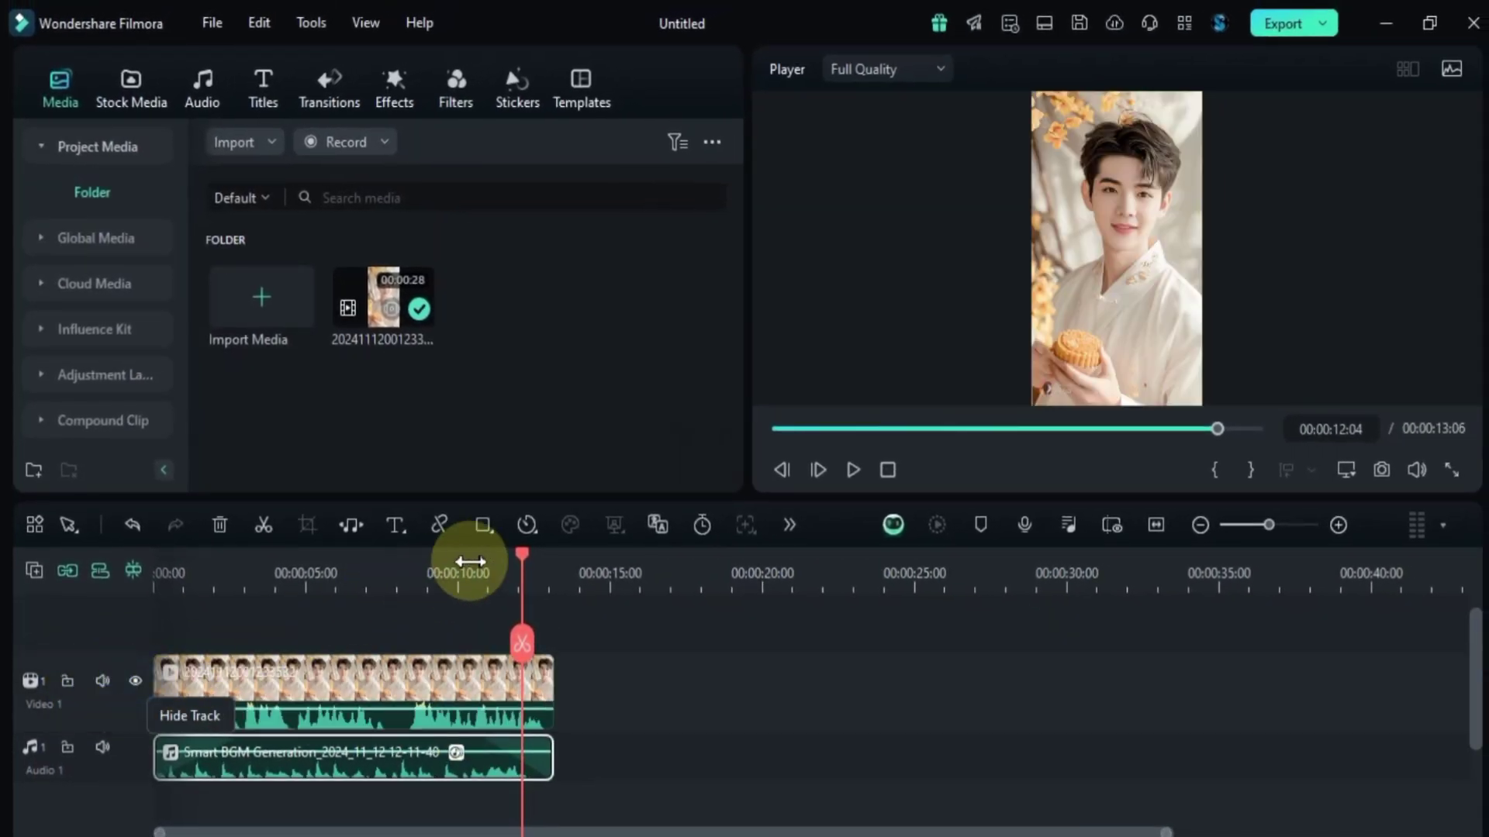
drag(523, 555, 4, 702)
click(492, 640)
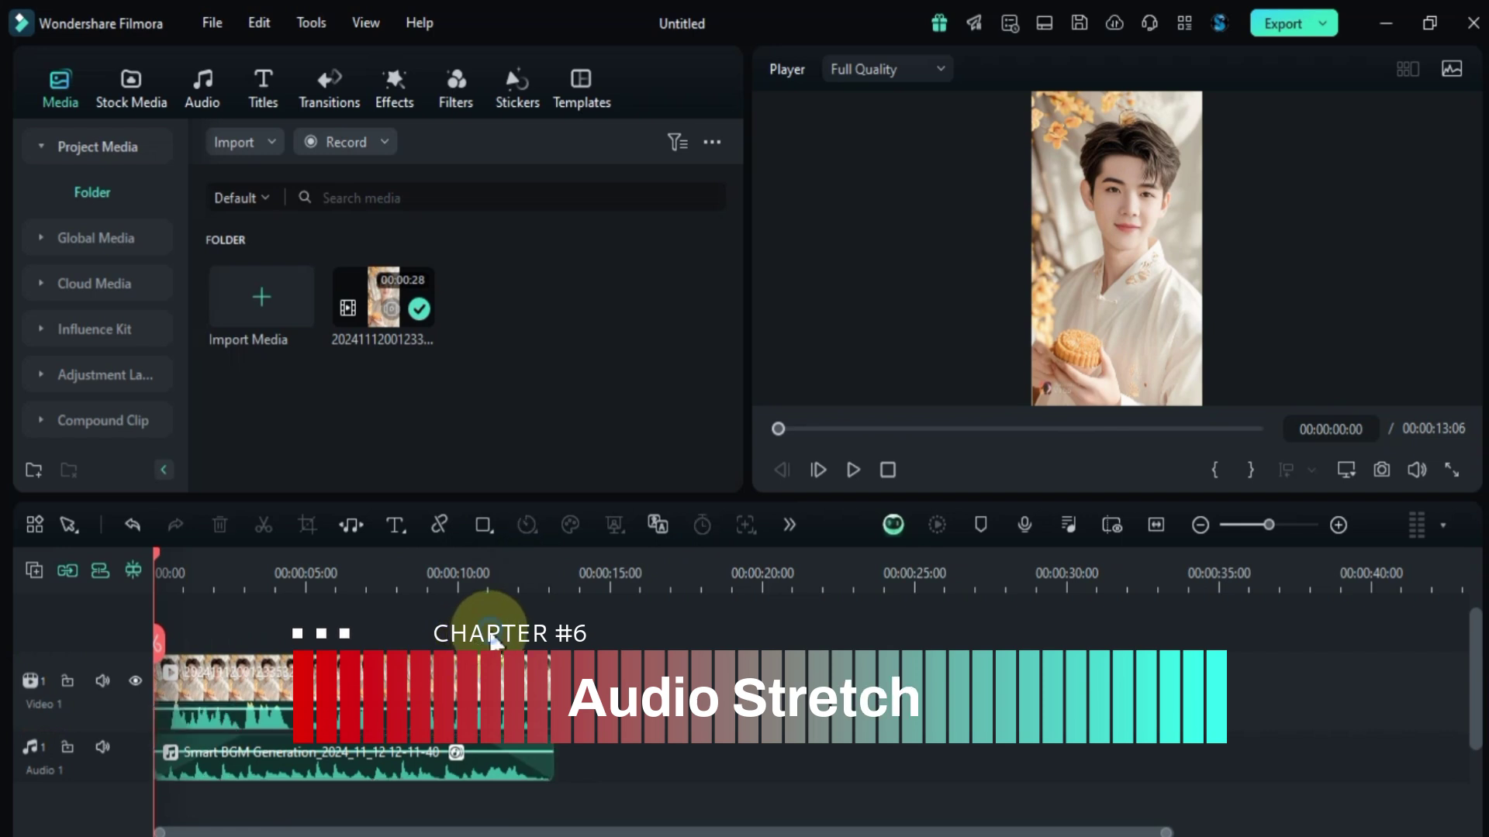
Enable Audio Stretch and stretch the BGM so it ends with the video at 00:00:13:06.
click(352, 524)
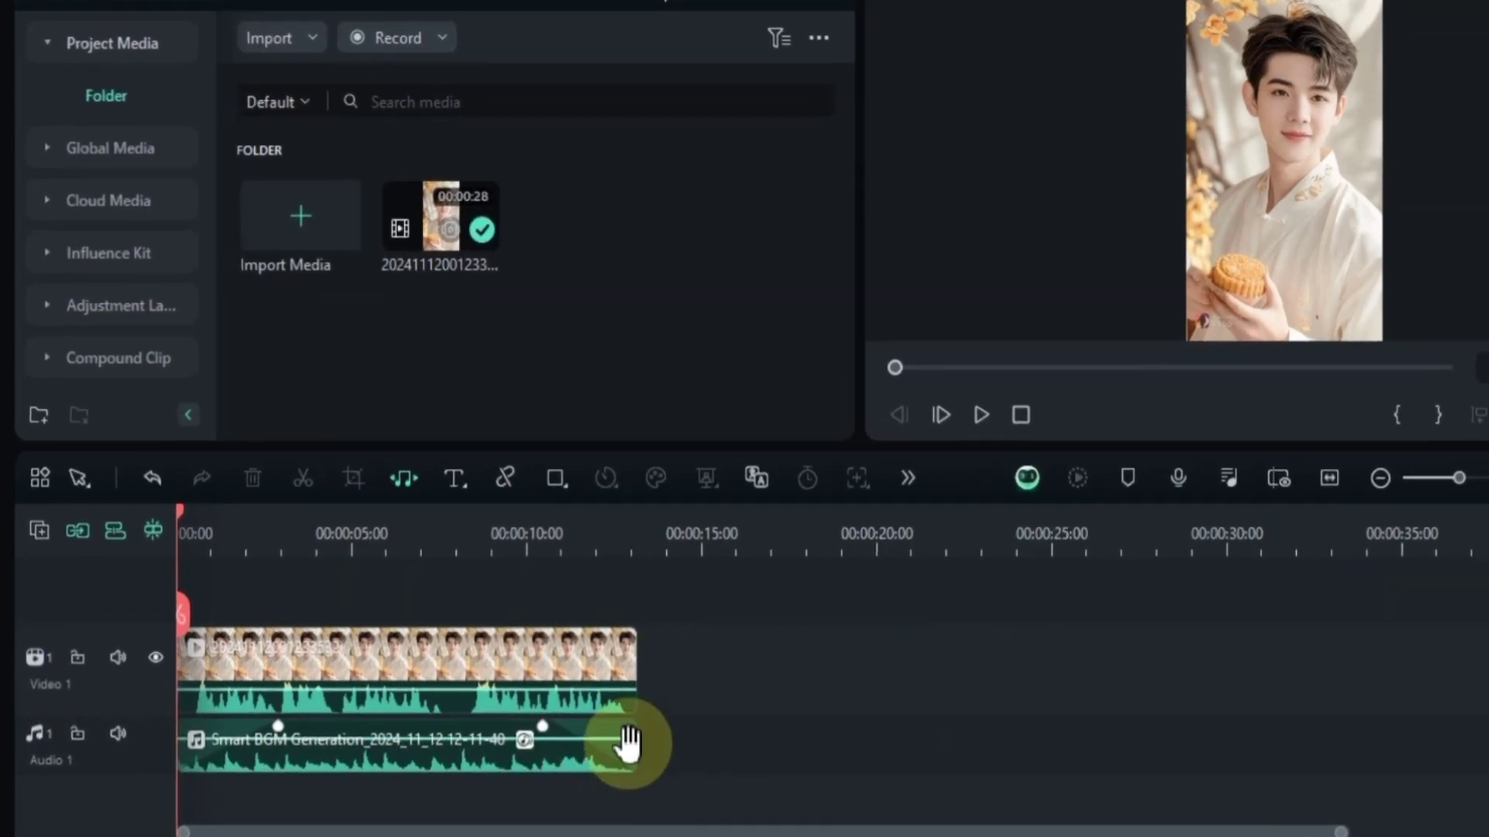
drag(636, 746, 982, 727)
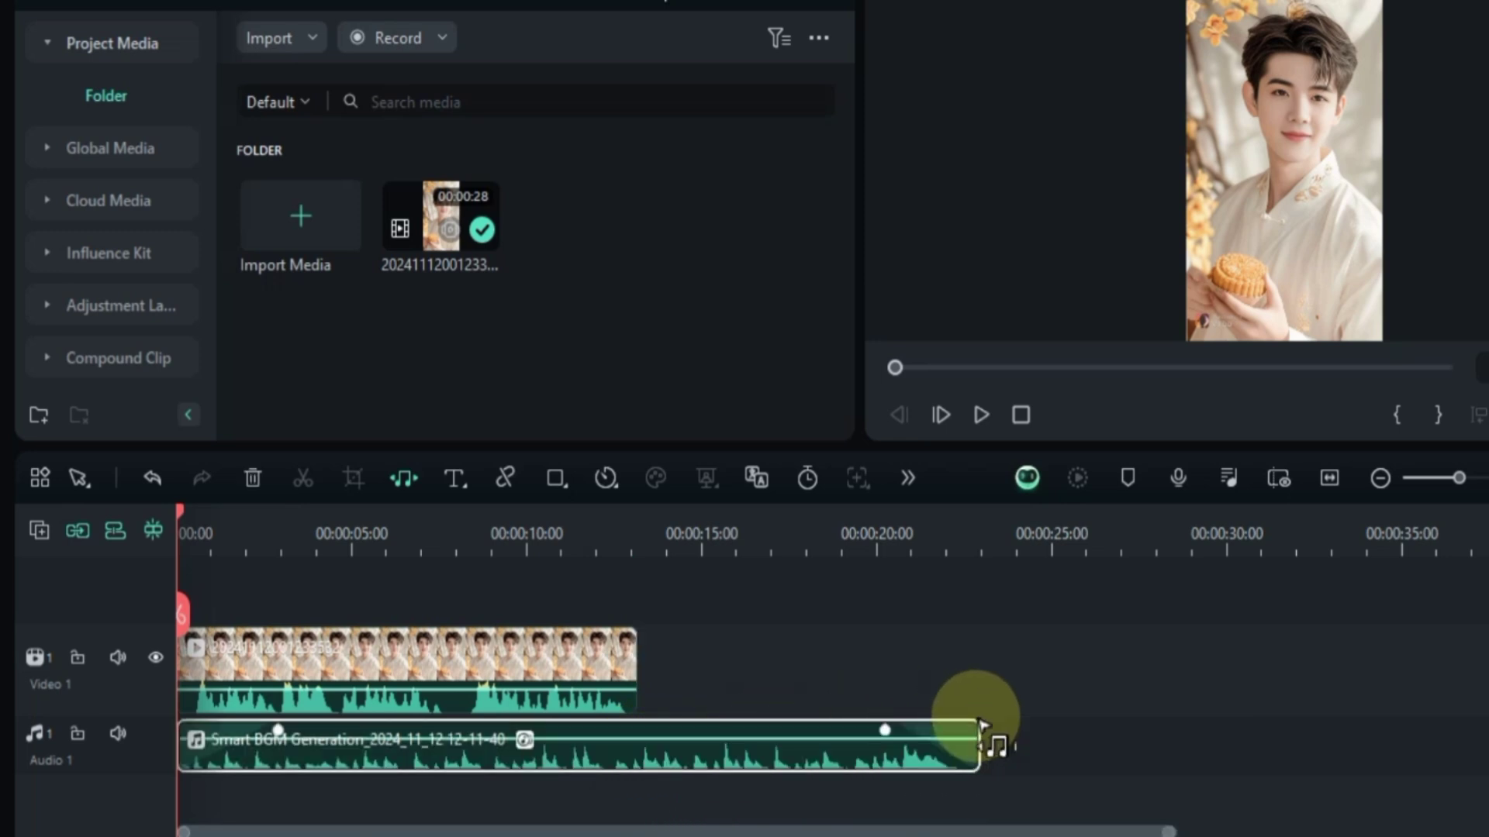
key(space)
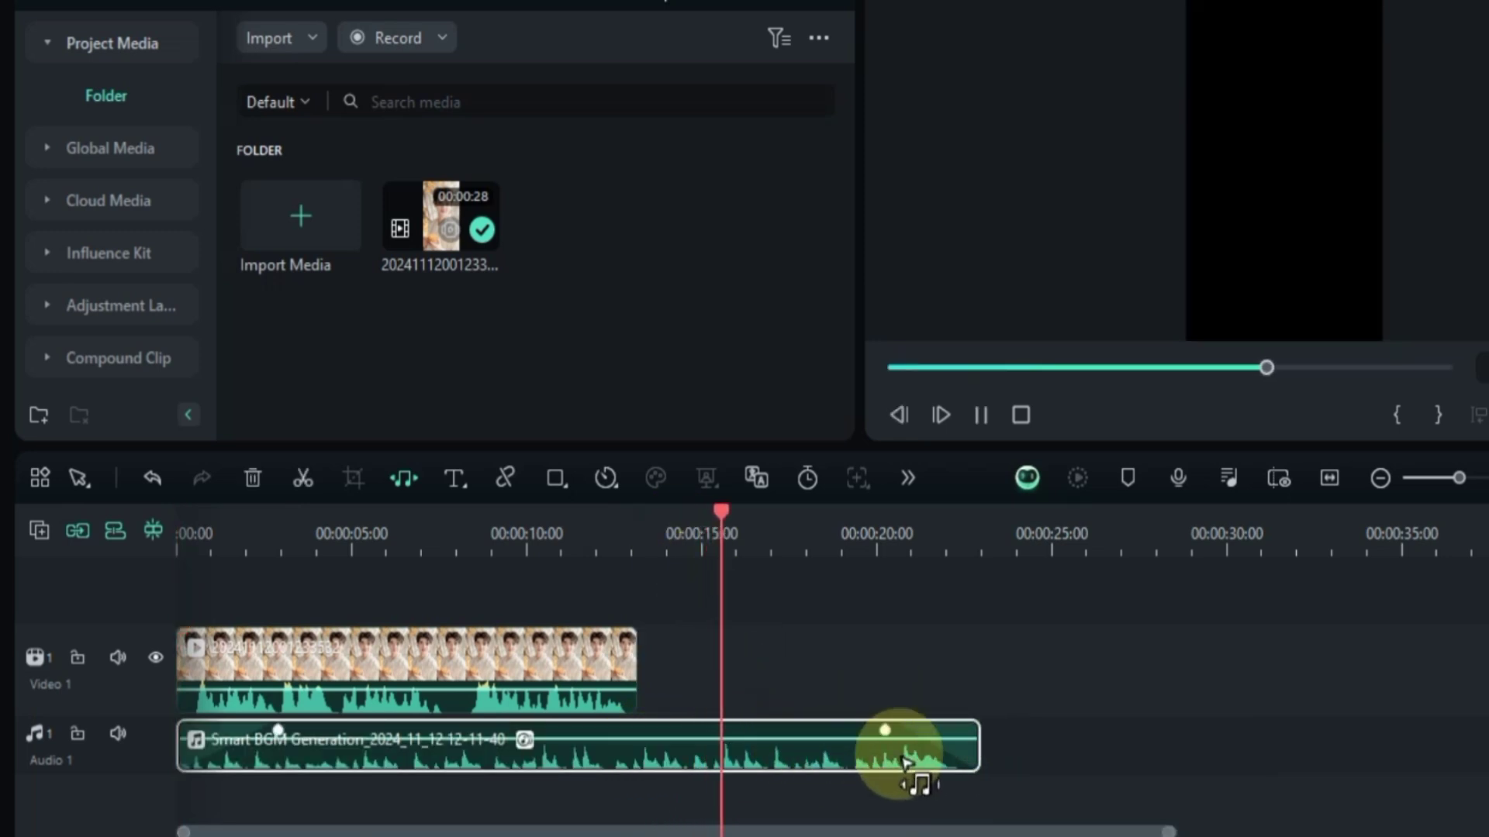
click(868, 535)
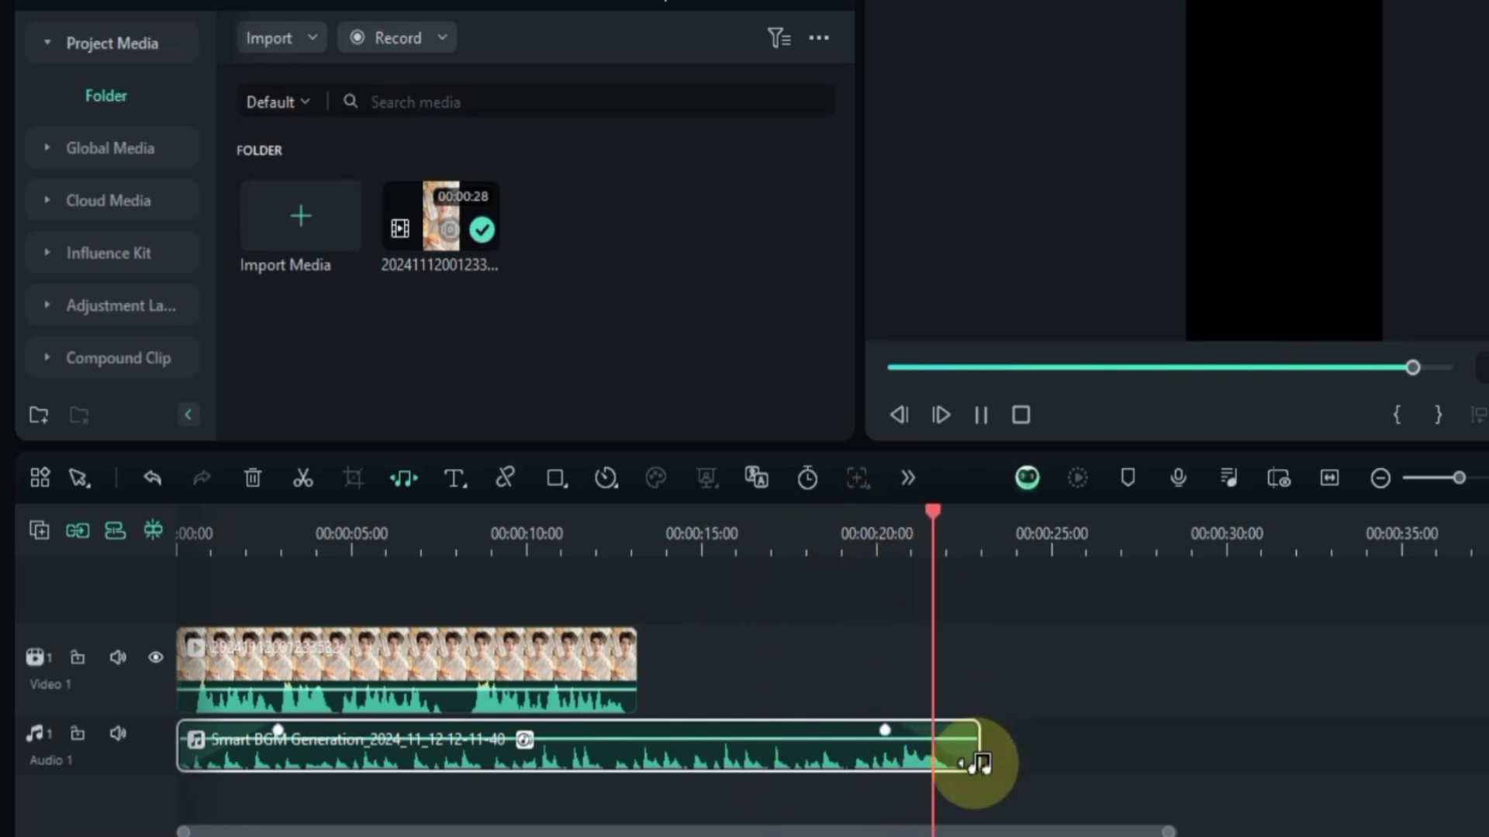
key(space)
drag(981, 745, 492, 753)
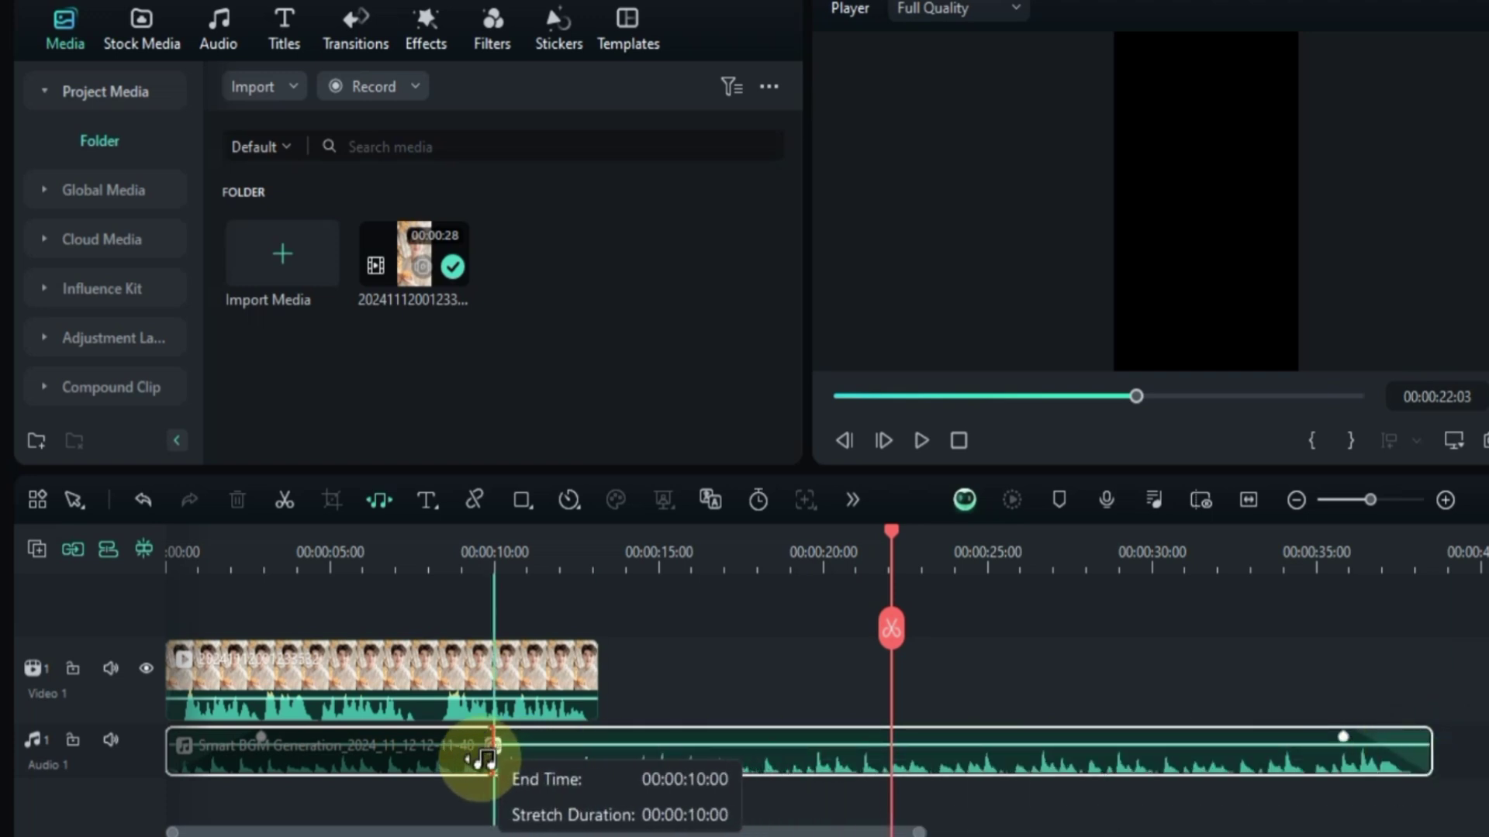
drag(597, 541, 469, 546)
drag(492, 756, 576, 760)
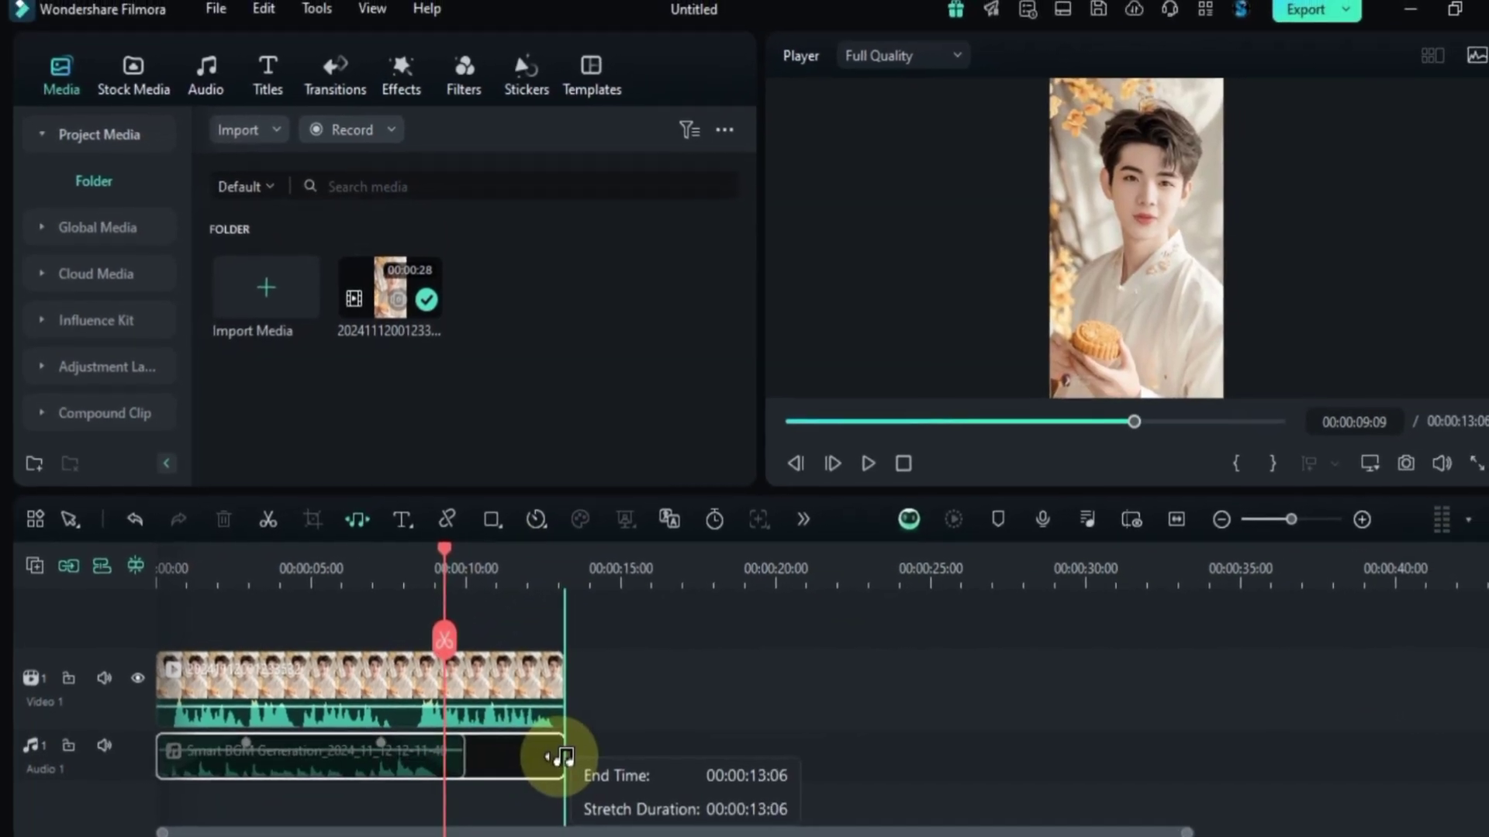
click(412, 676)
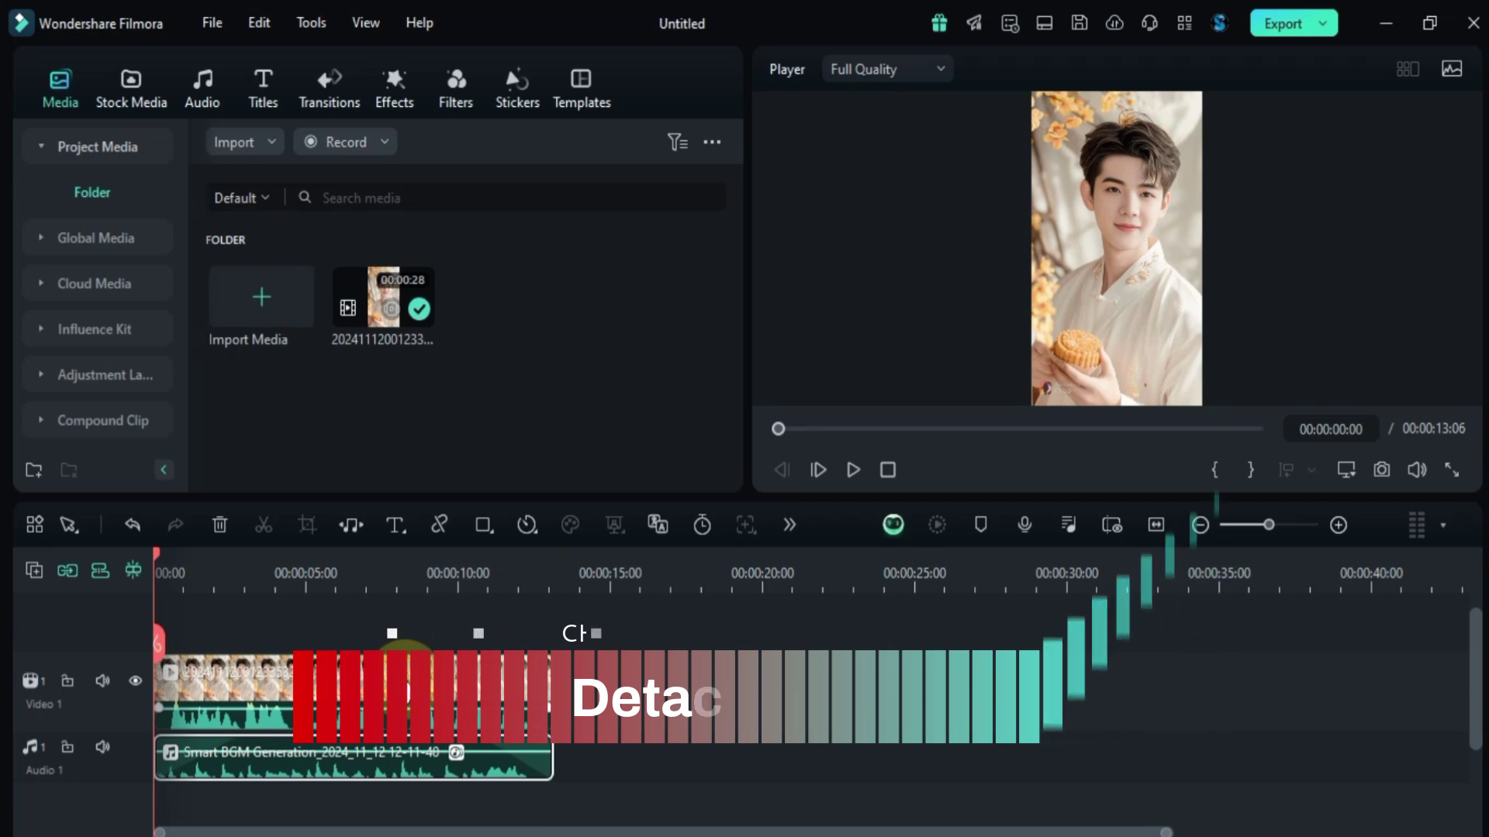
Detach Audio from the video clip, then select and shift the new speech clip on Audio 2.
right_click(401, 696)
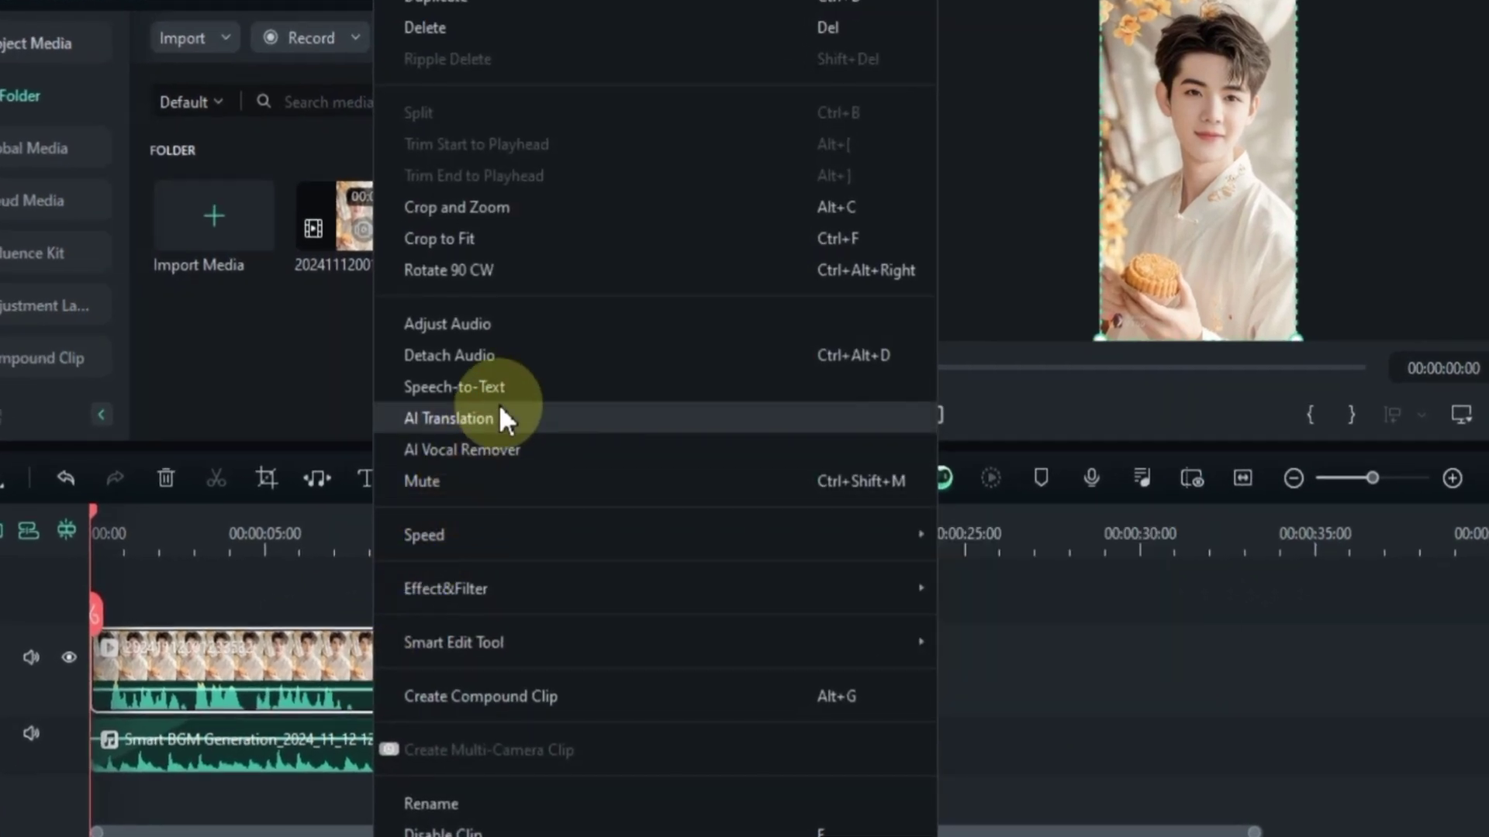
click(525, 354)
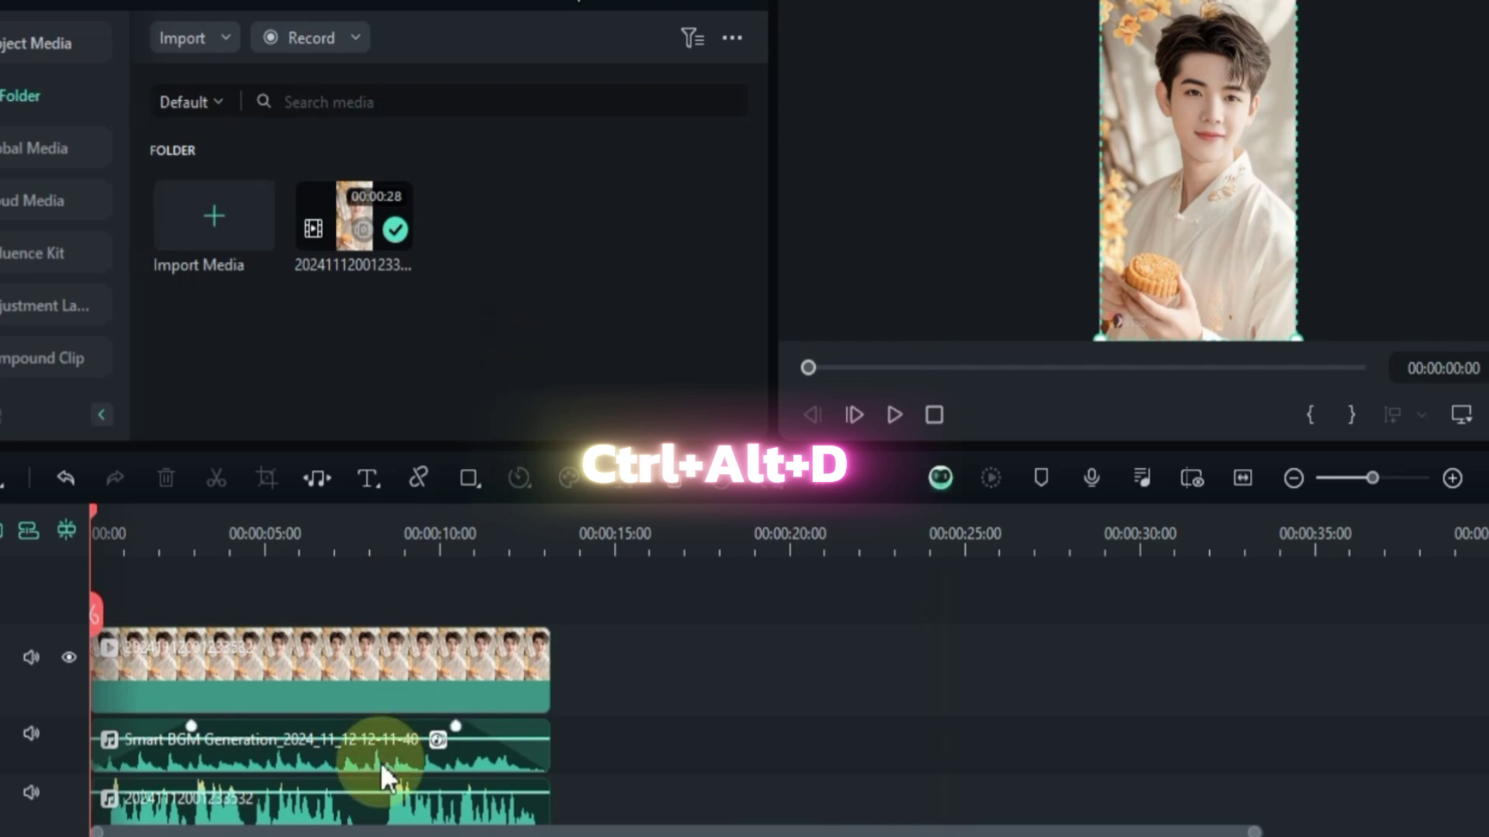
scroll(372, 775, down, 2)
click(319, 737)
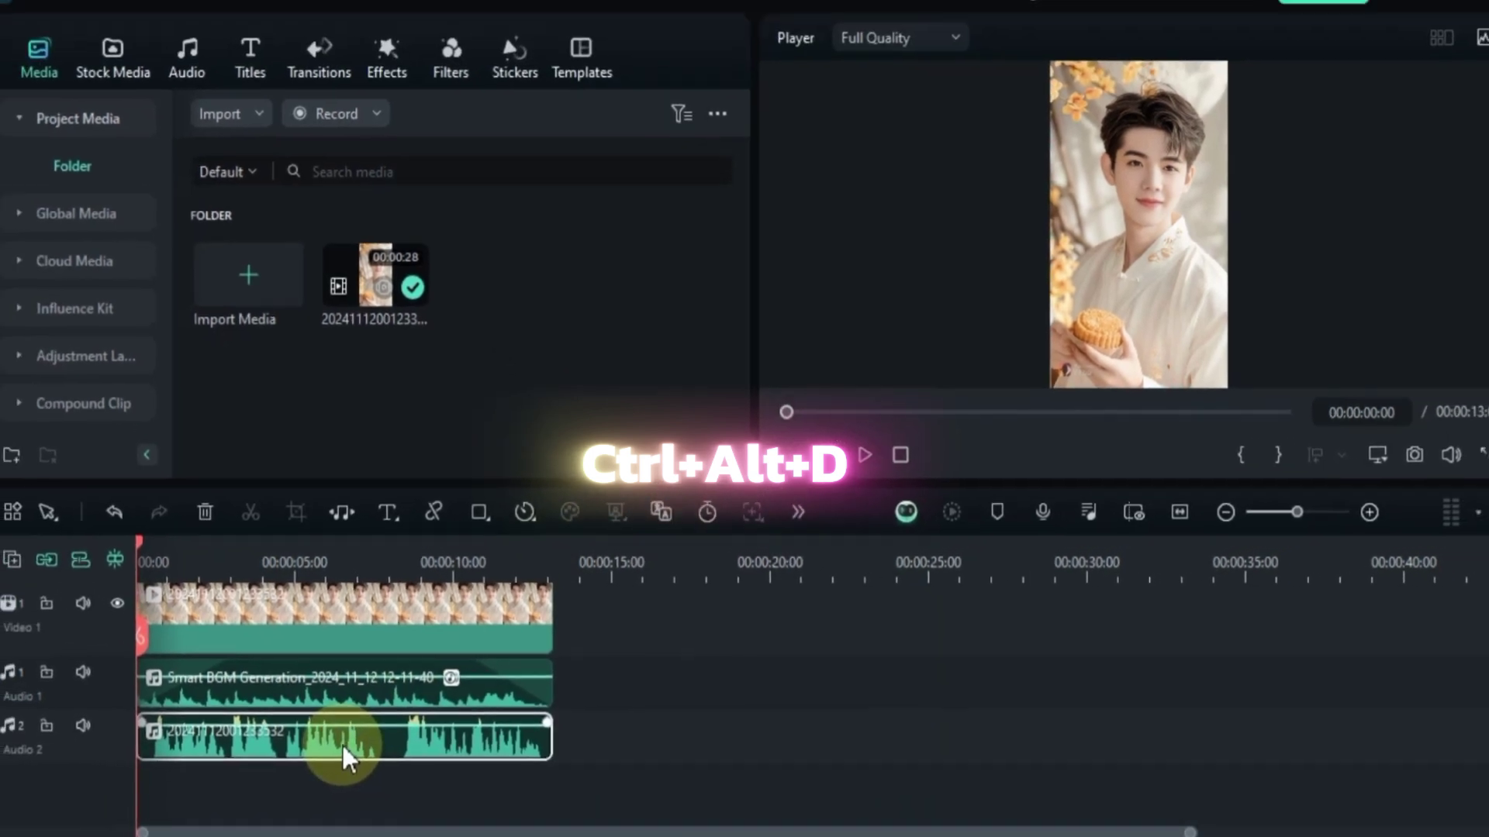
drag(343, 749, 256, 758)
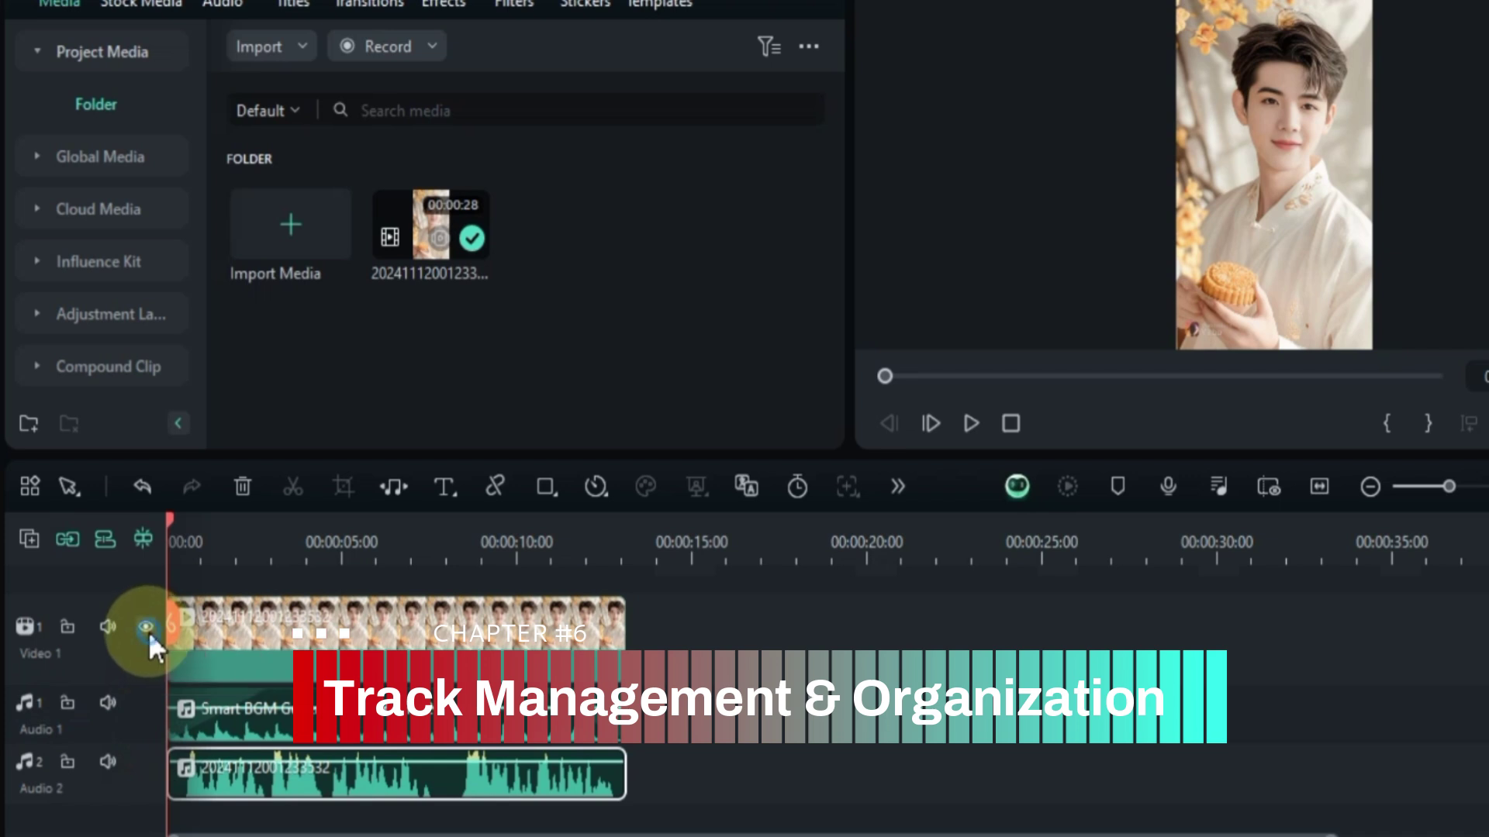
Play the timeline with Video 1 hidden, then show Video 1 again and replay.
click(147, 630)
key(space)
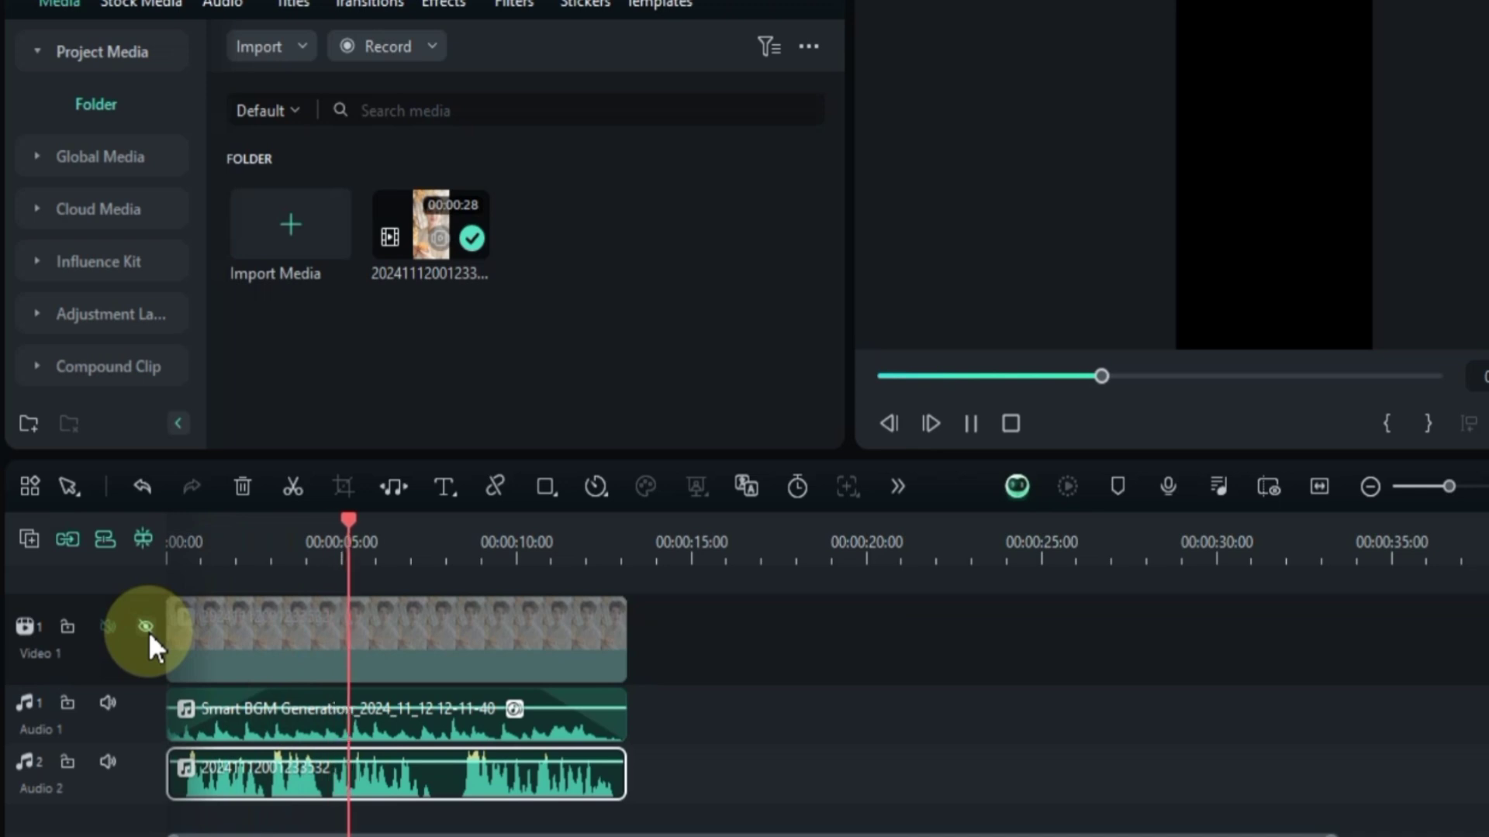
key(space)
click(146, 627)
key(space)
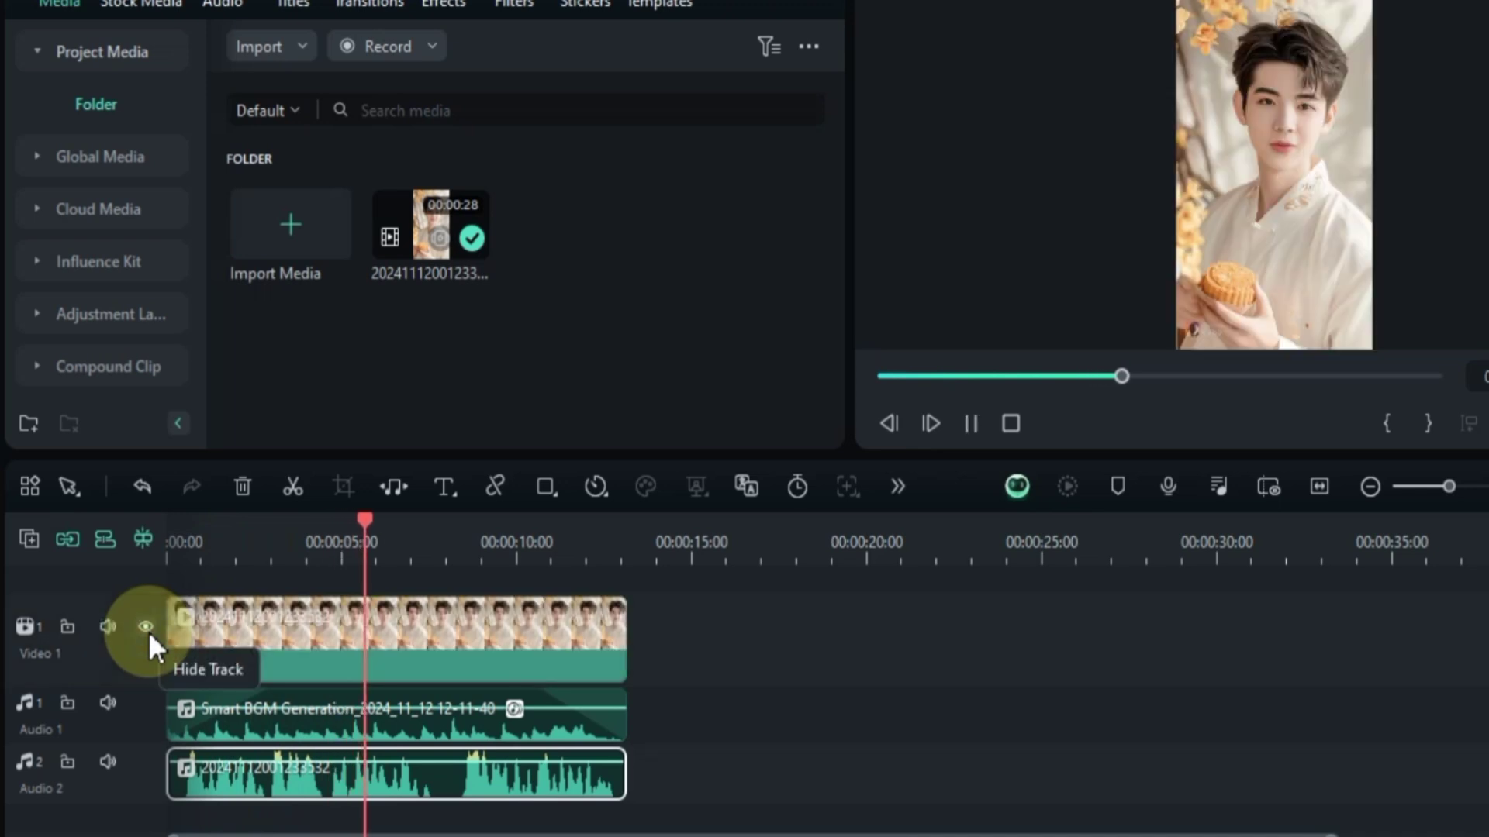
key(space)
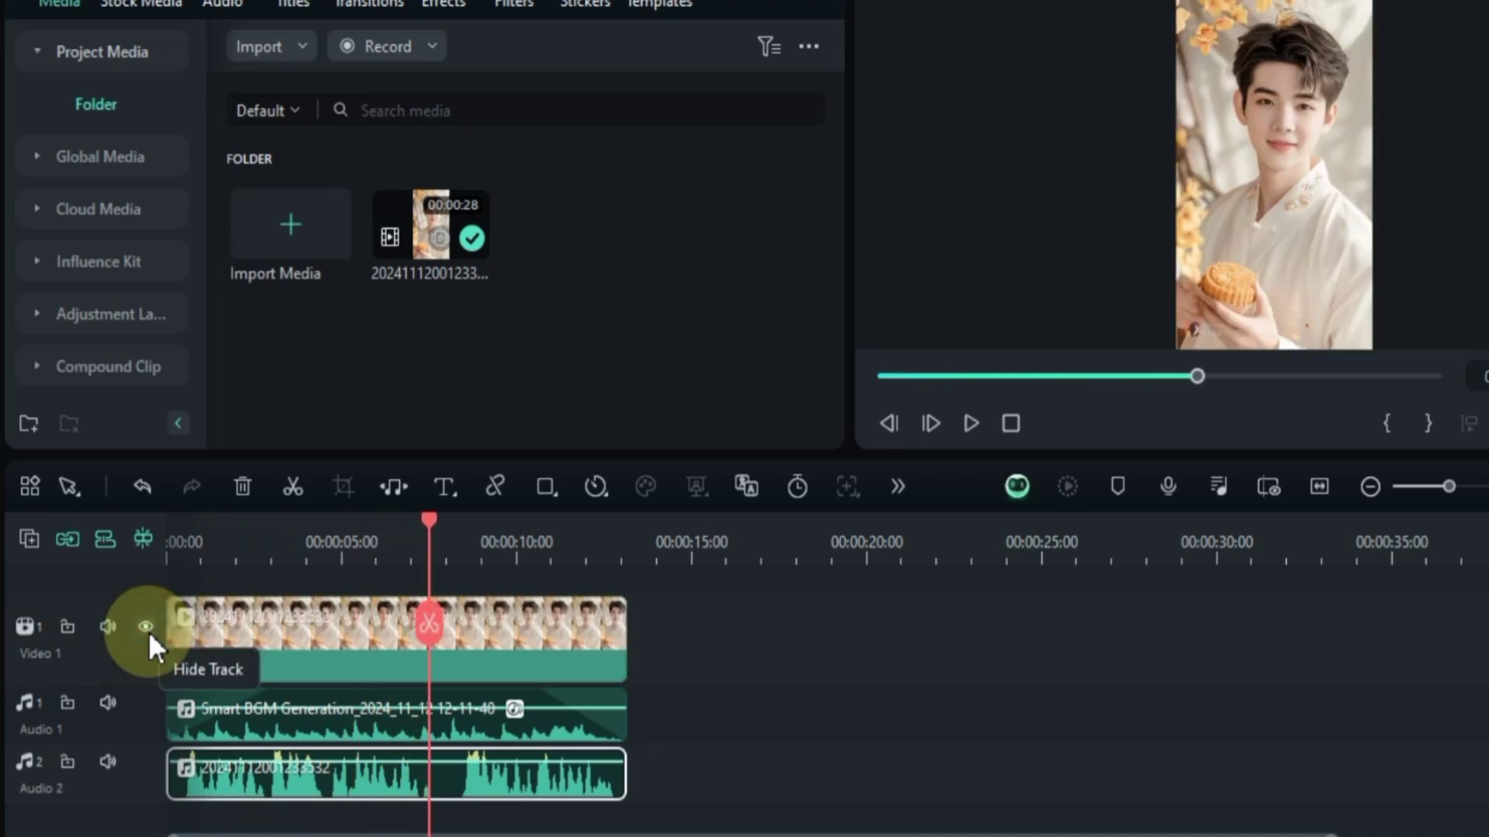
Lock the Video 1, Audio 1 and Audio 2 tracks one by one, confirming locked clips ignore clicks.
click(308, 777)
click(329, 733)
click(338, 649)
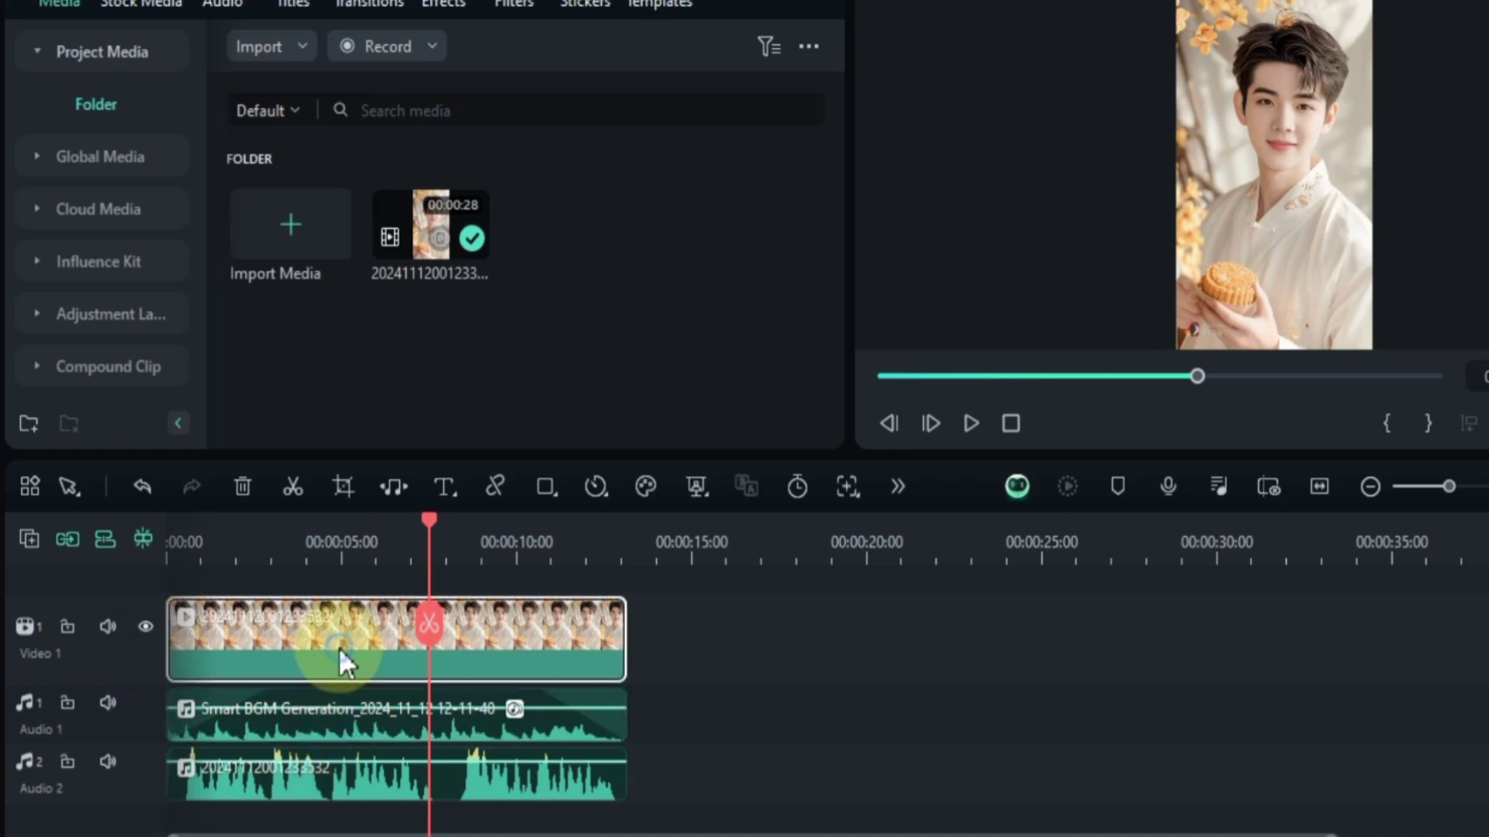
click(68, 626)
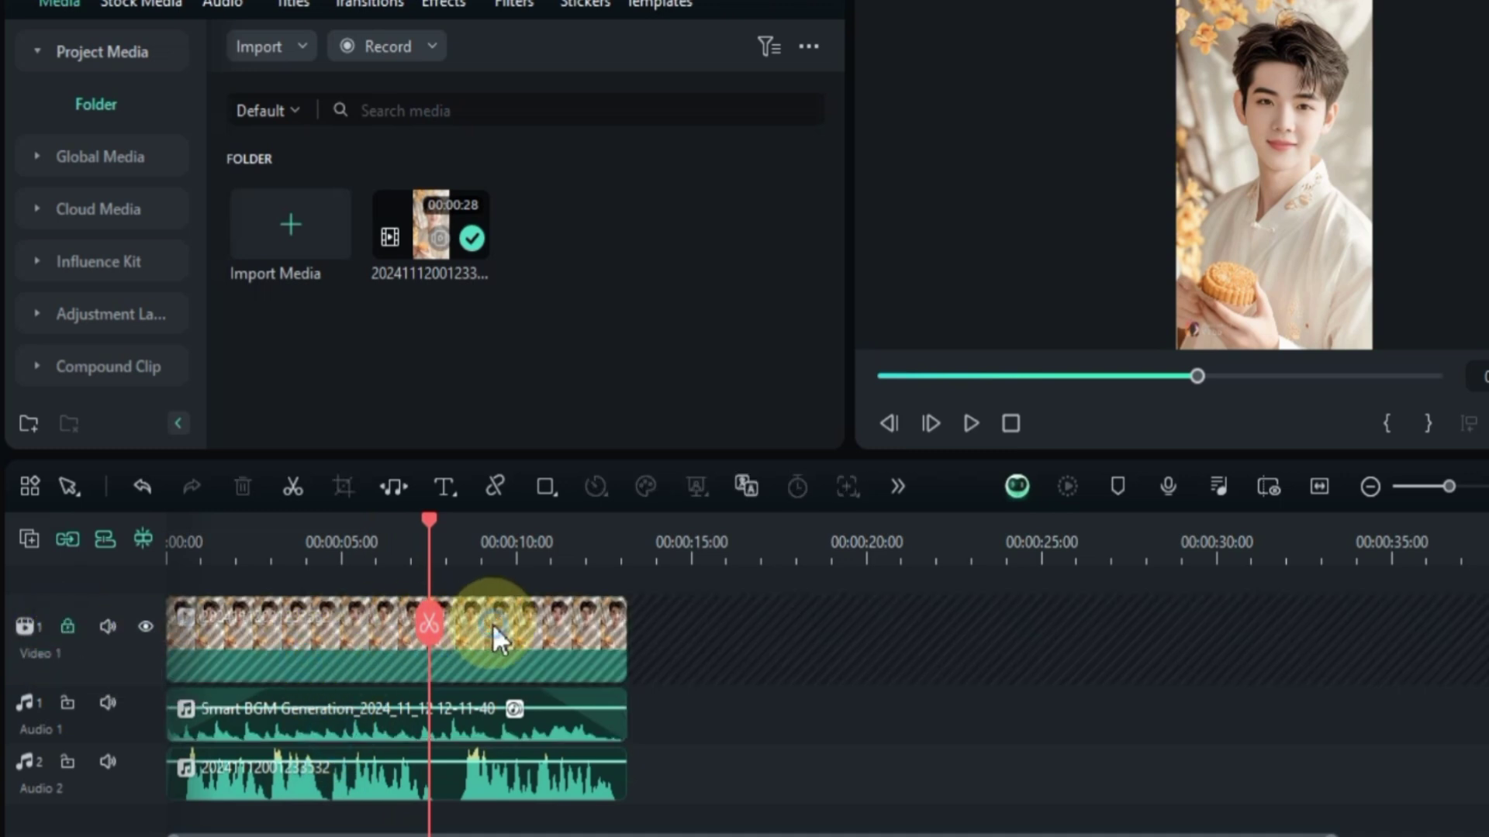
click(322, 722)
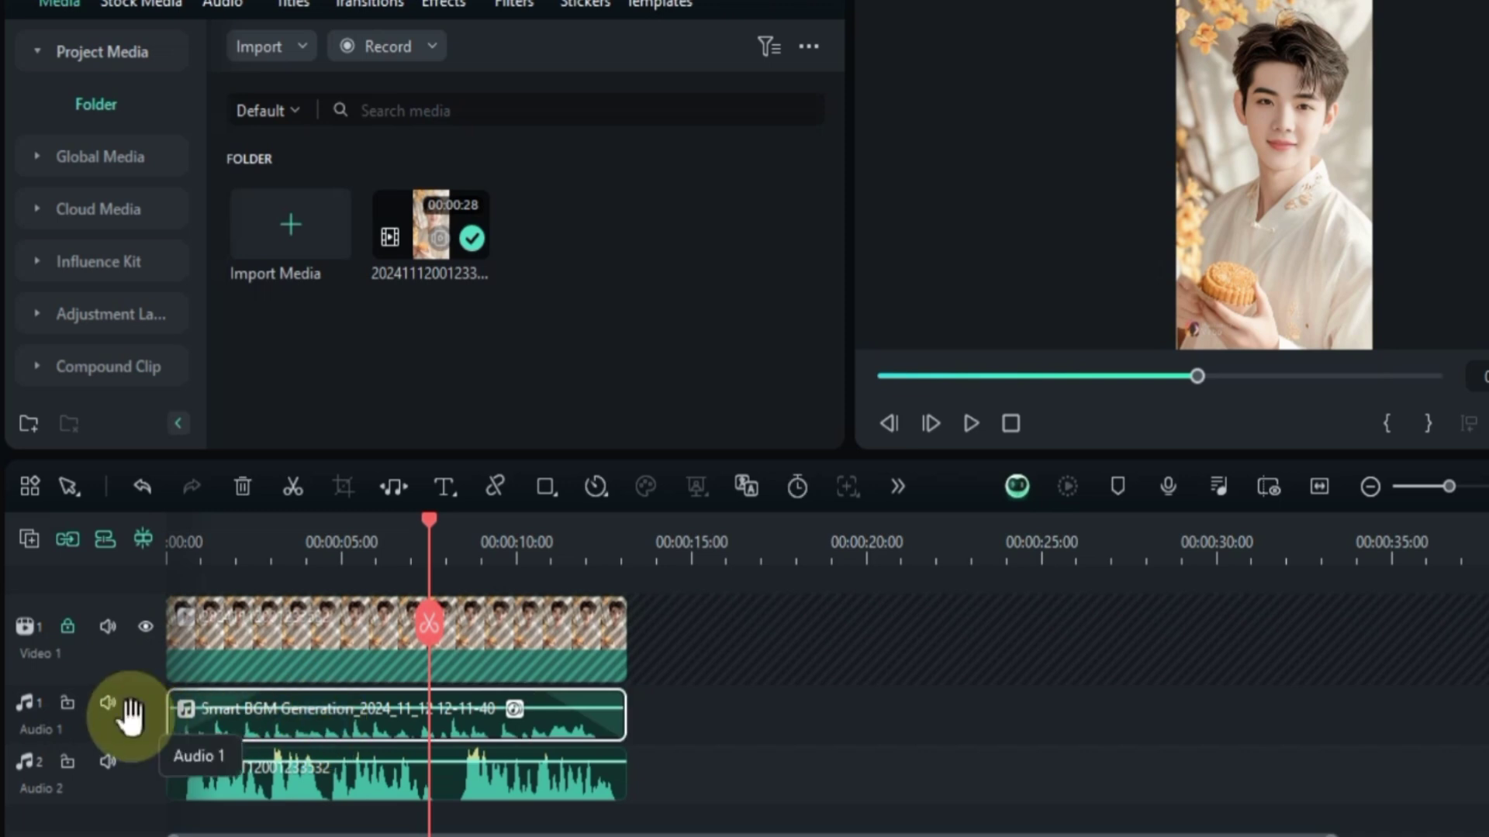
click(68, 703)
click(317, 718)
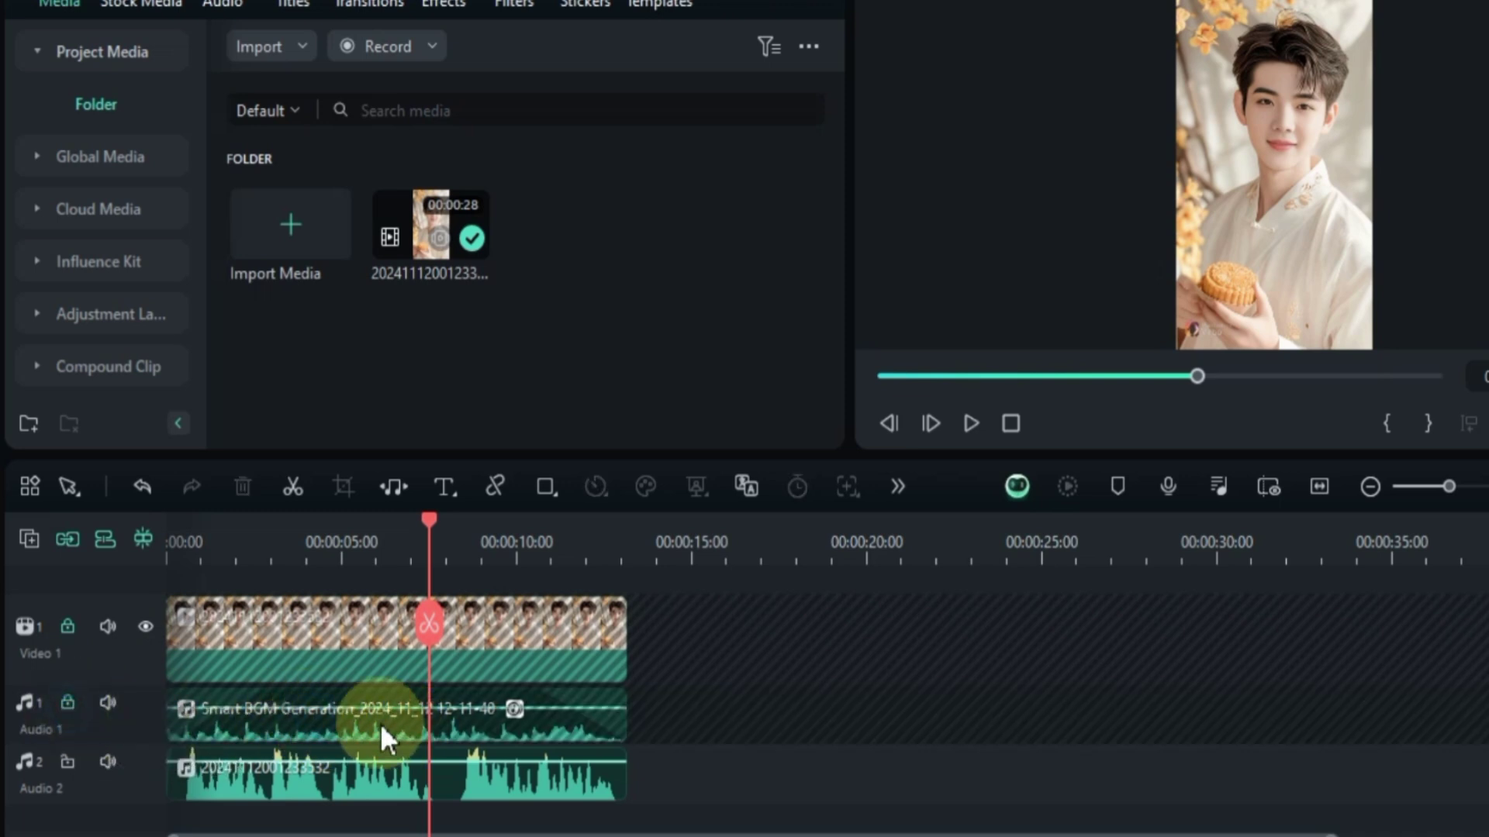
click(67, 763)
click(279, 767)
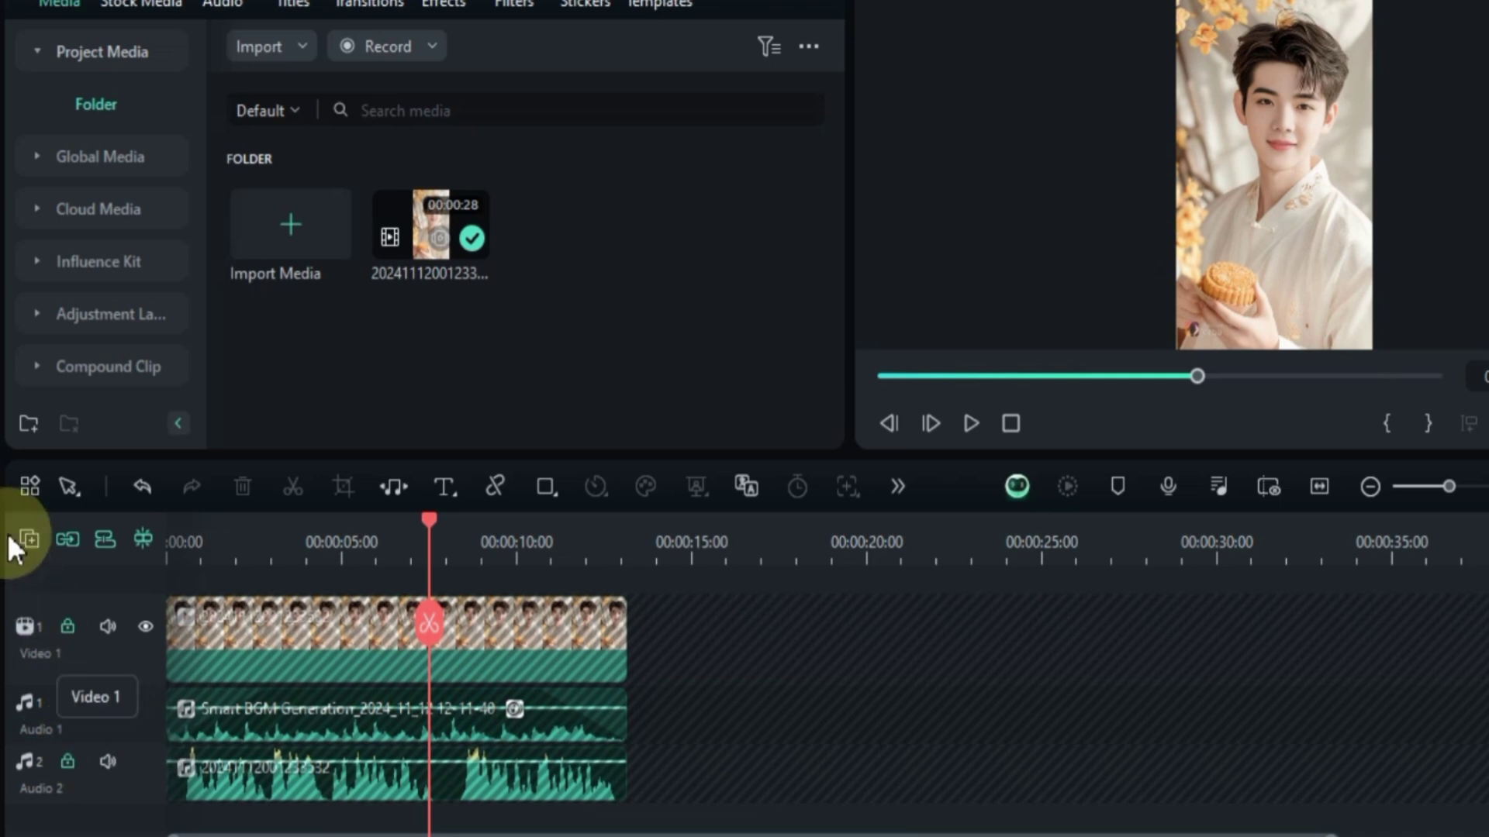
From the track menu, unlock all tracks, lock them all, then unlock them all again.
click(28, 538)
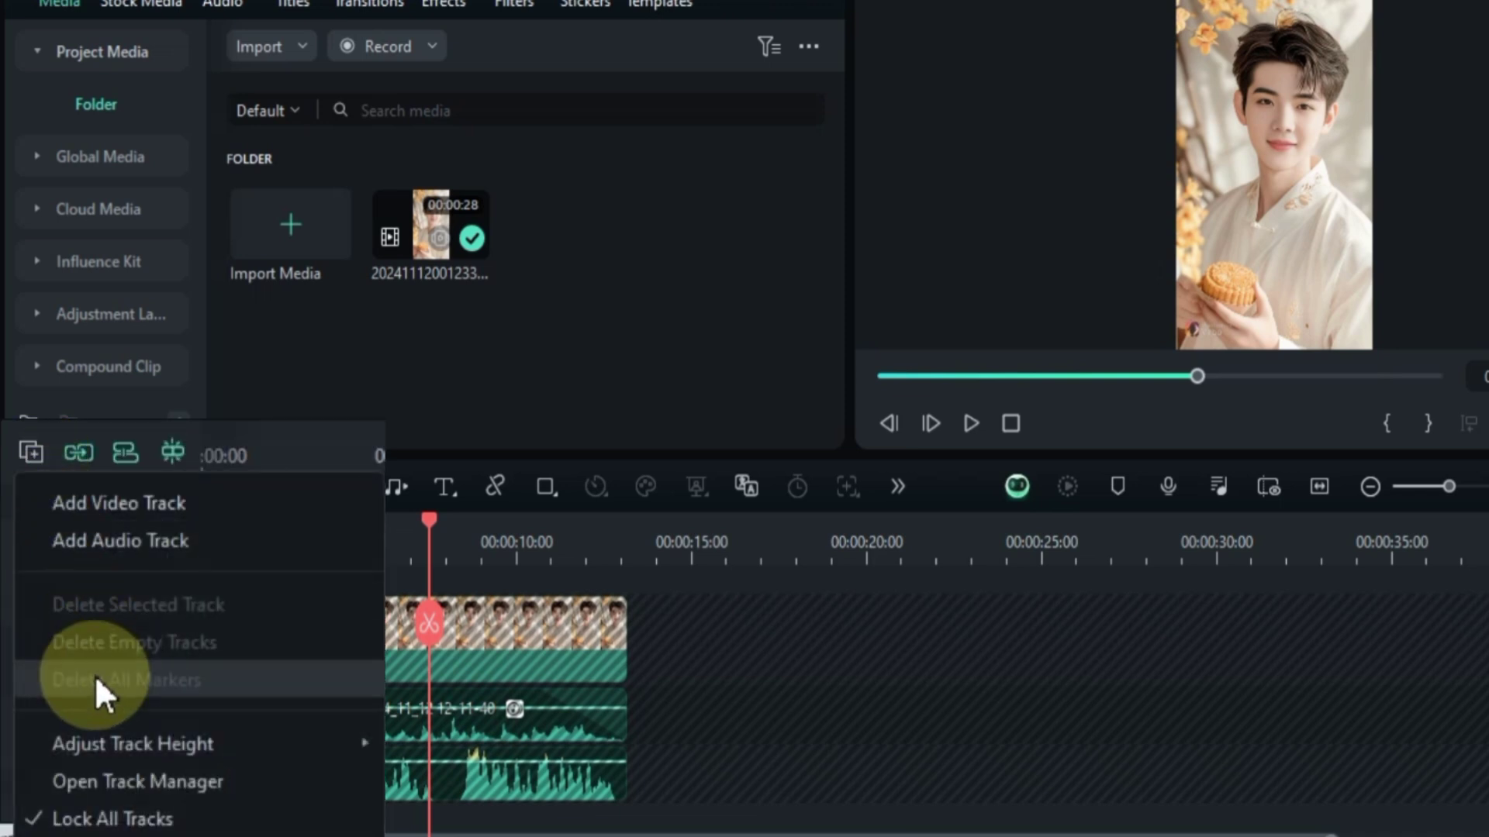
click(143, 823)
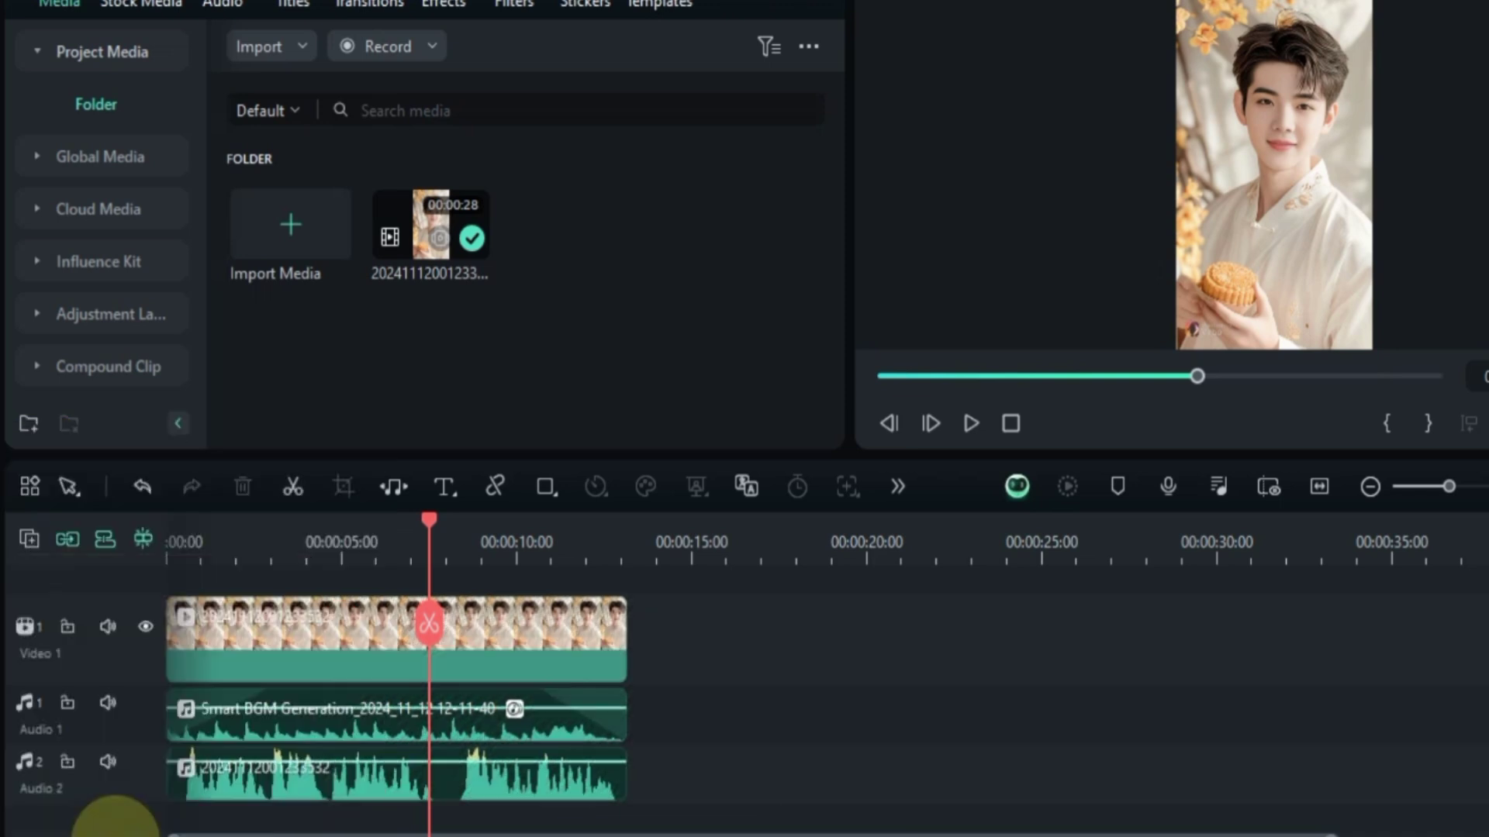
click(34, 541)
click(113, 819)
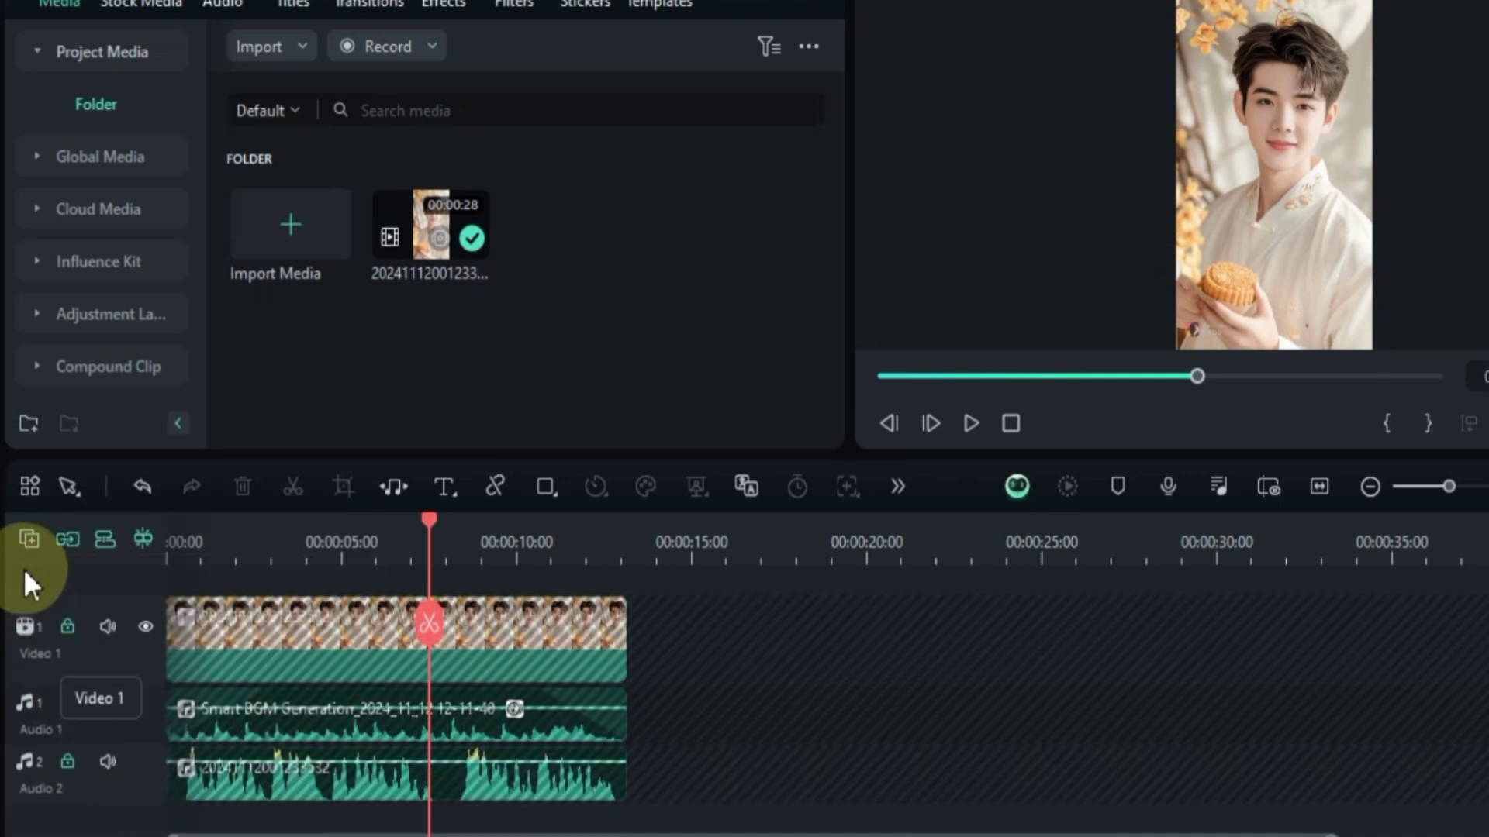
click(26, 541)
click(104, 821)
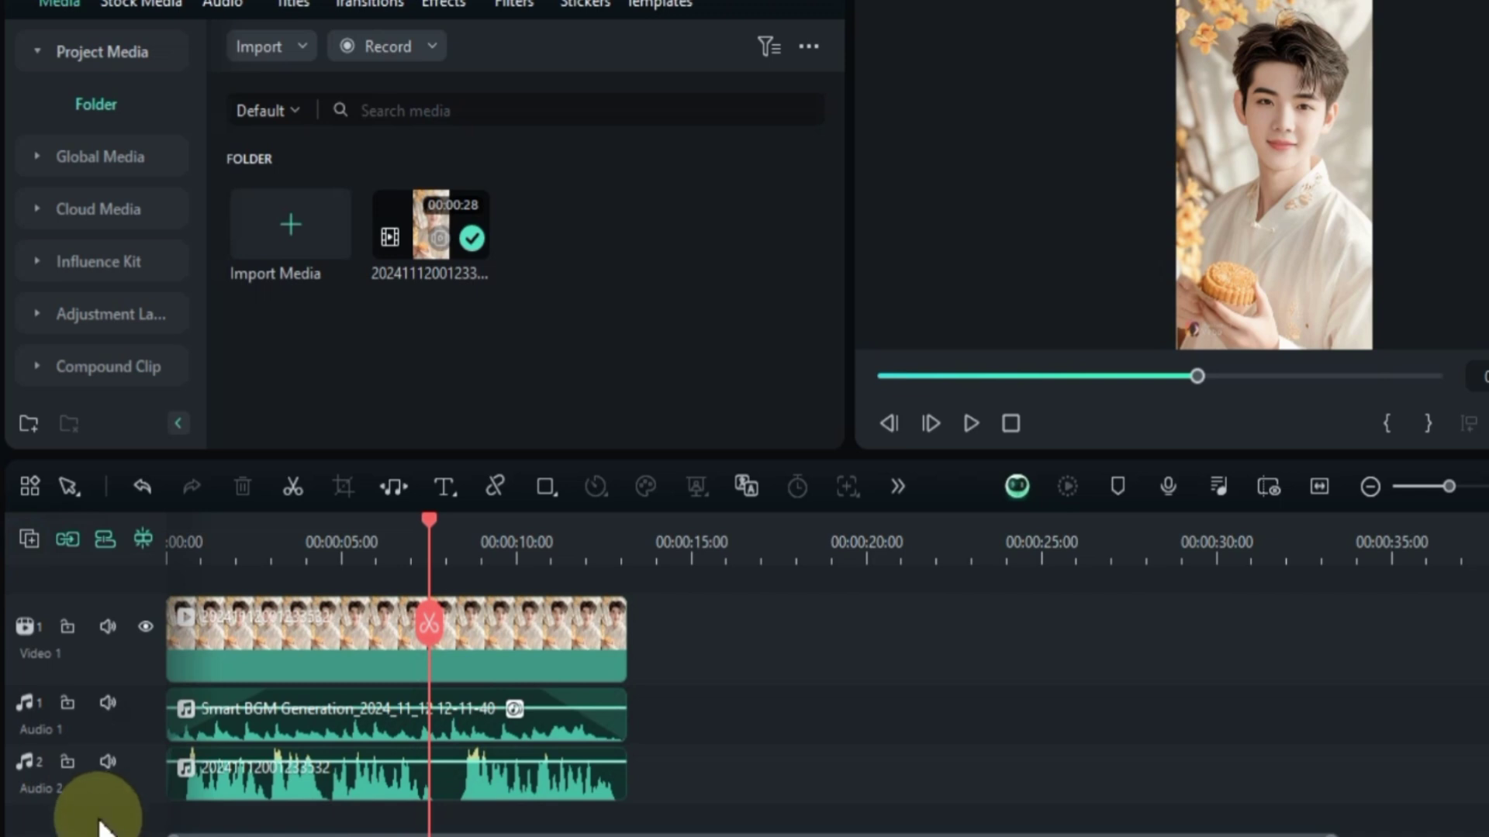
Rename the Audio 2 track to 'Speech'.
mouse_move(143, 768)
mouse_down()
mouse_move(142, 698)
mouse_move(150, 792)
mouse_up()
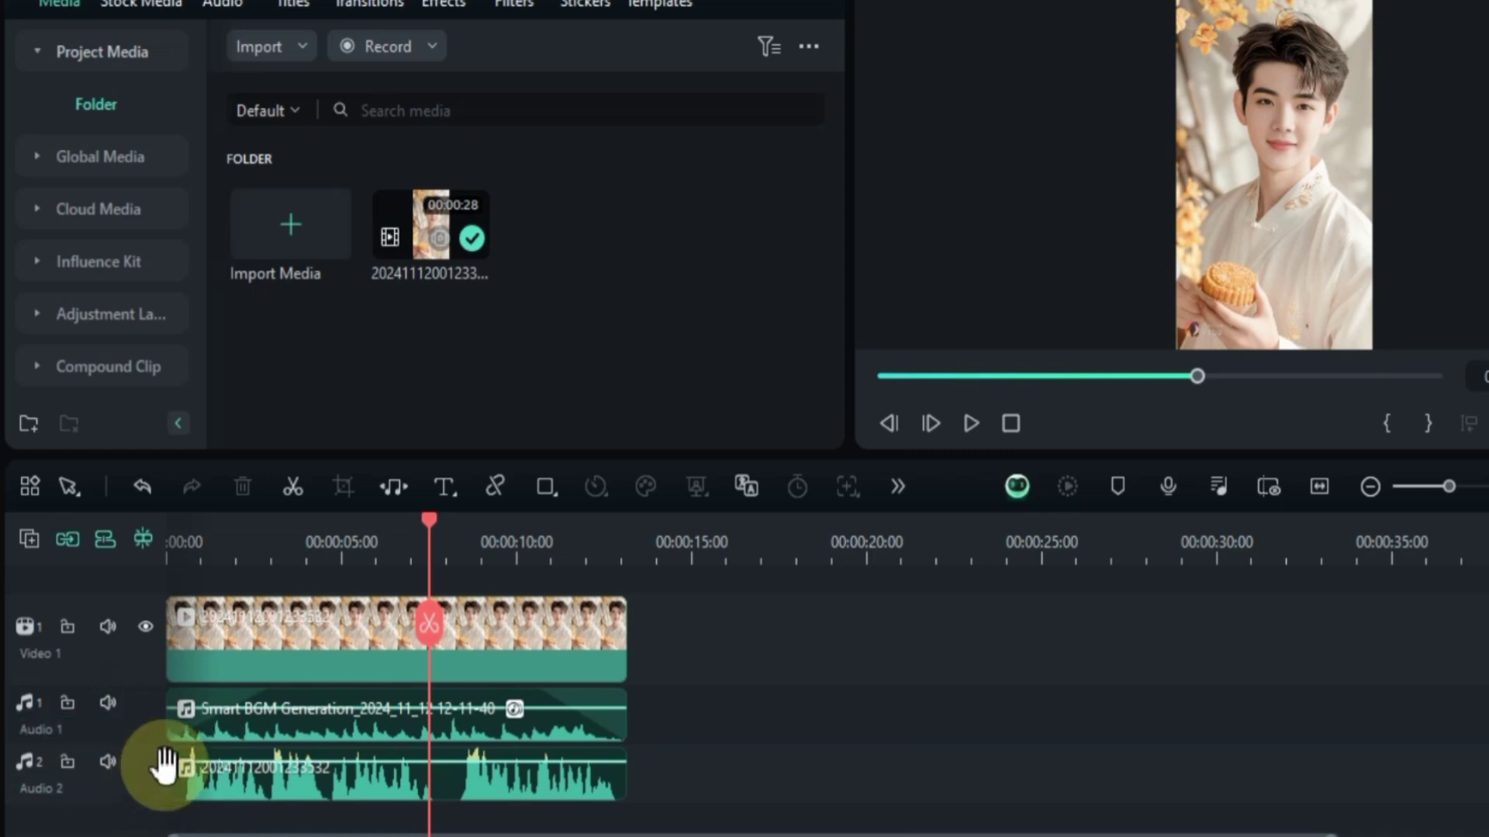
double_click(54, 790)
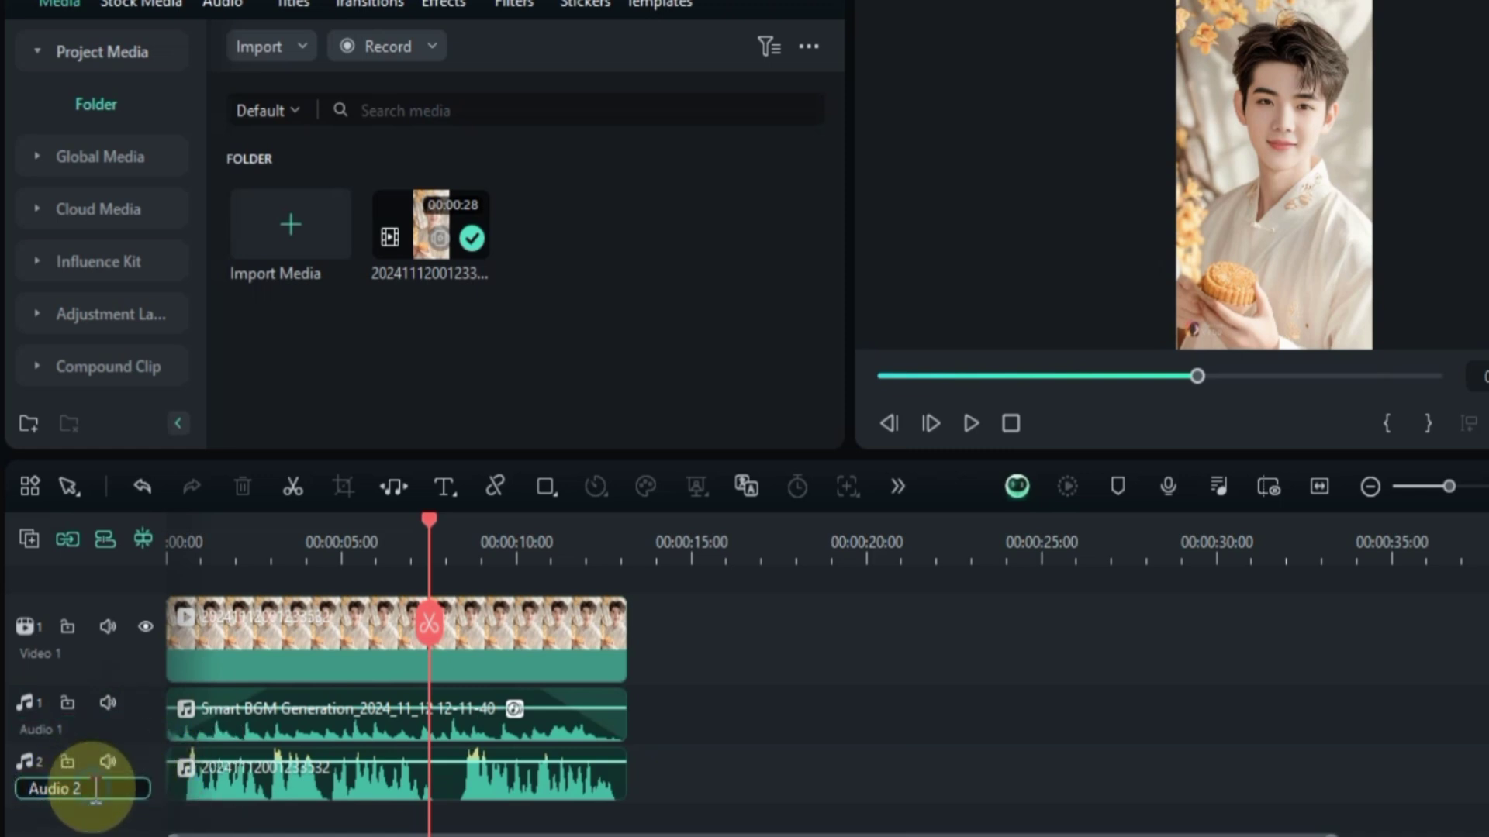
text(Speech)
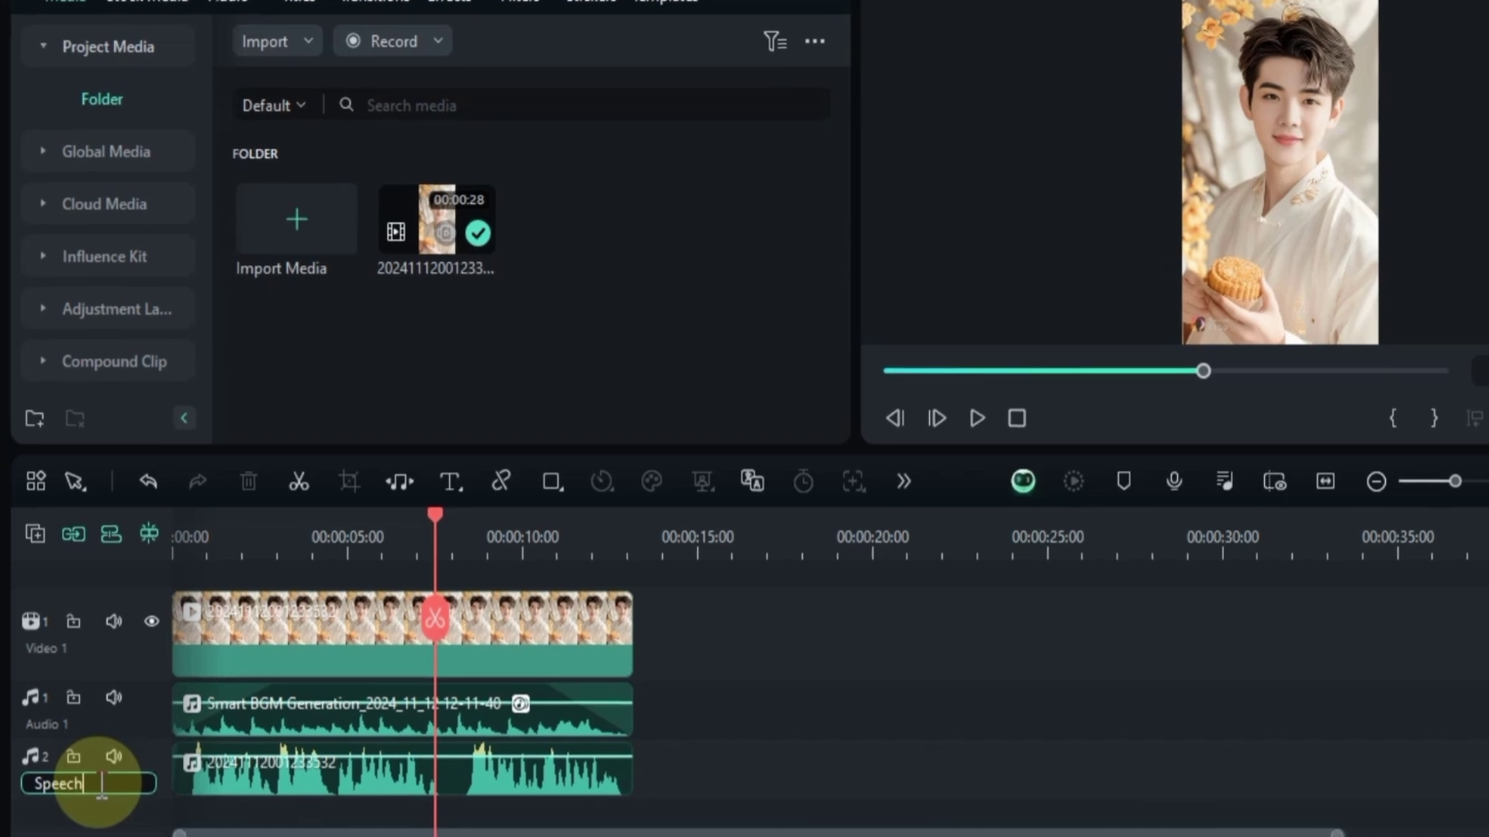
key(Return)
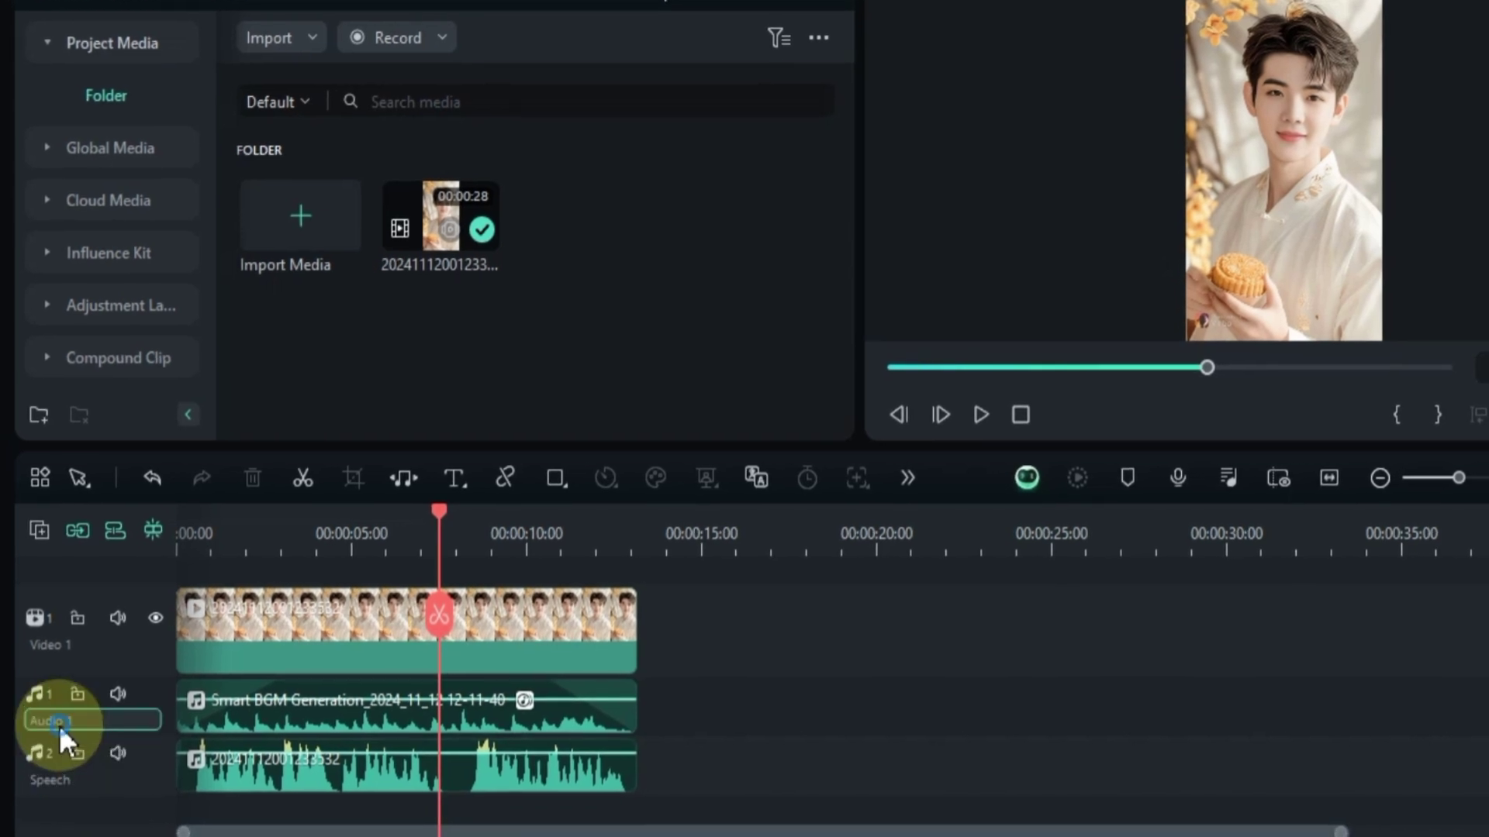
Rename Audio 1 to 'Background Music' and Video 1 to 'My video'.
key(F2)
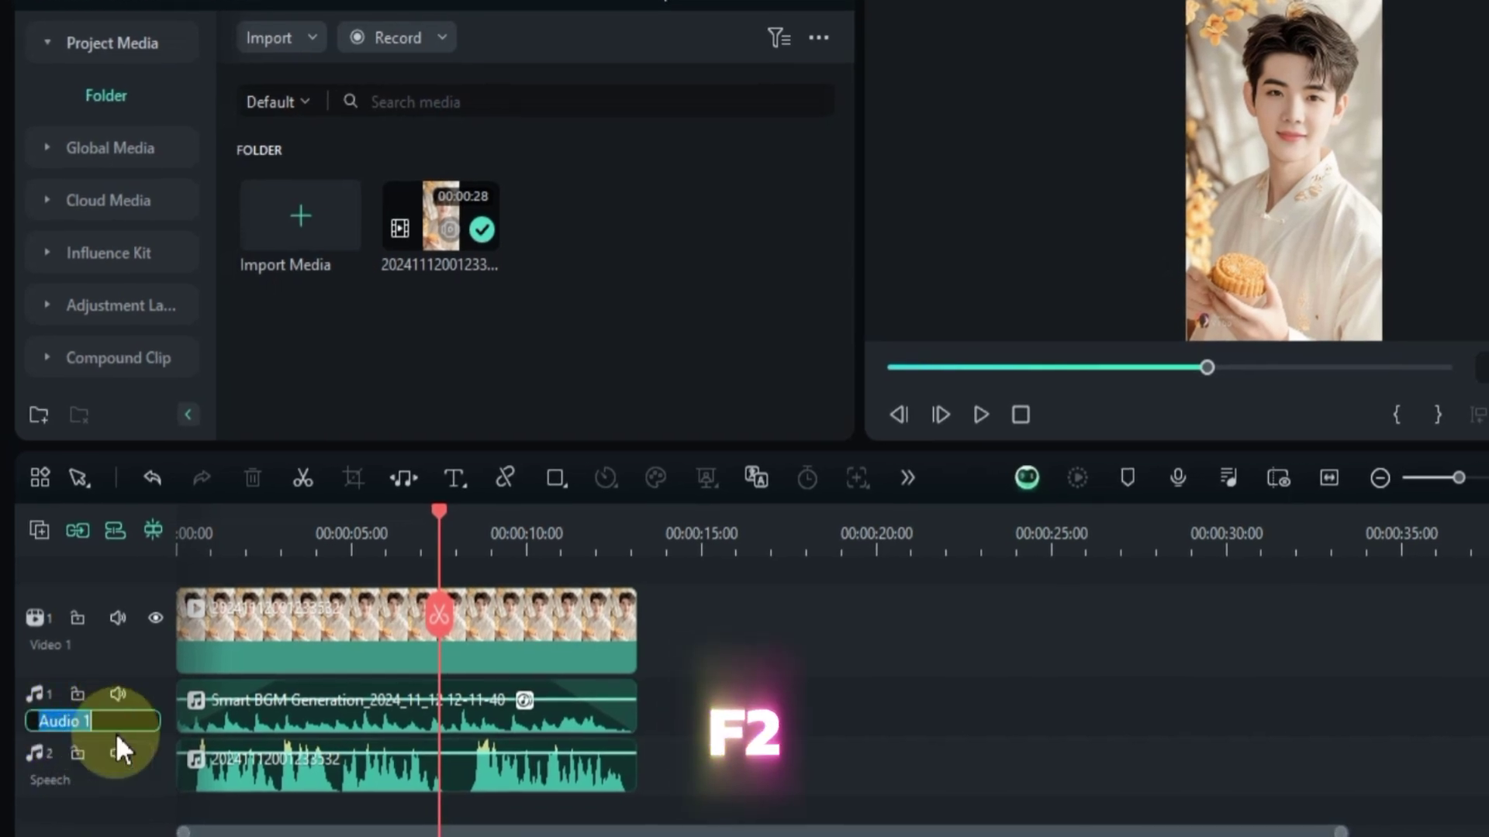
text(Back)
text(ground Music)
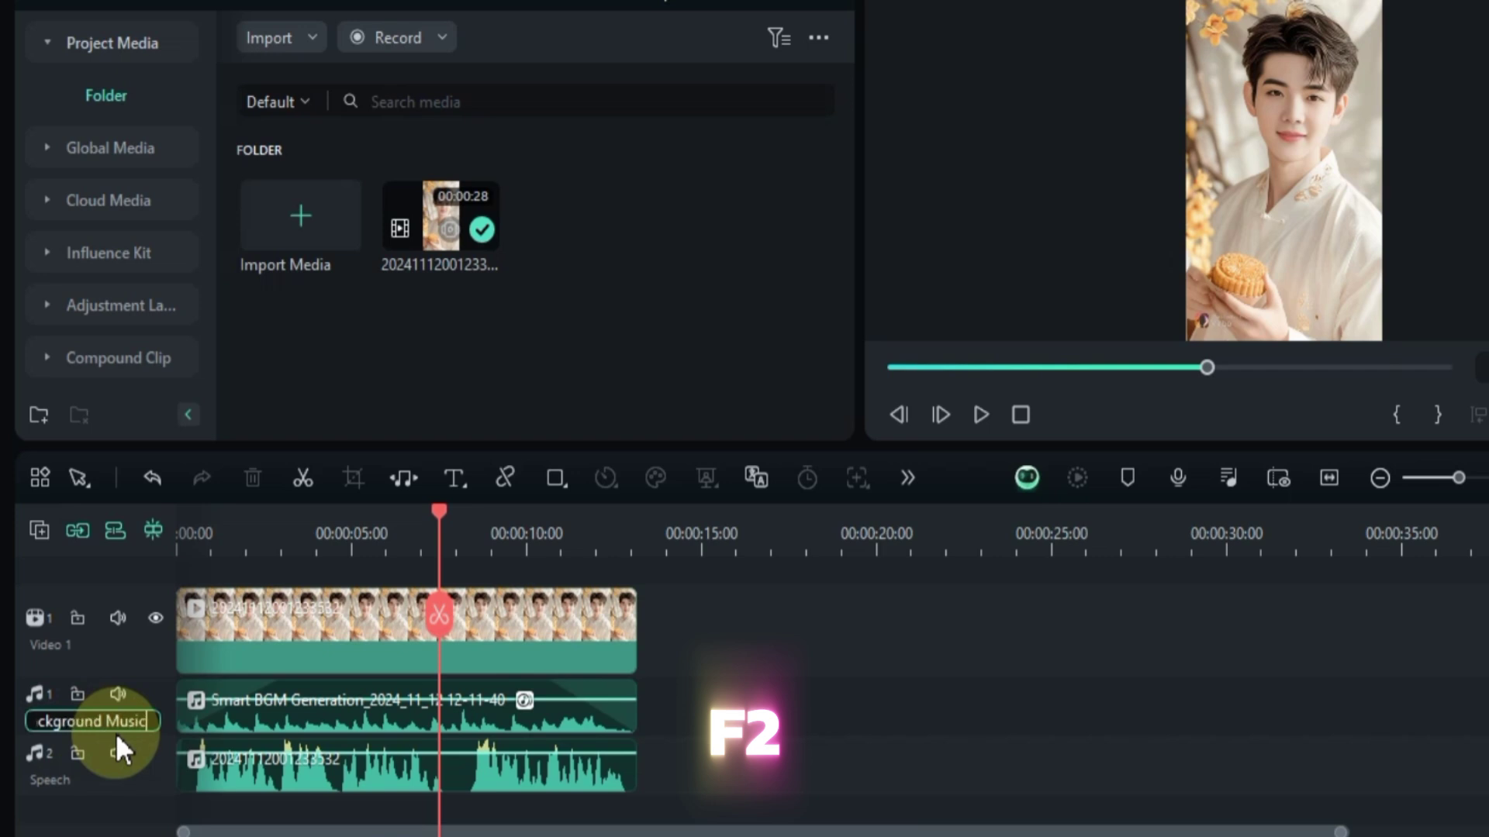
key(Return)
click(54, 655)
key(F2)
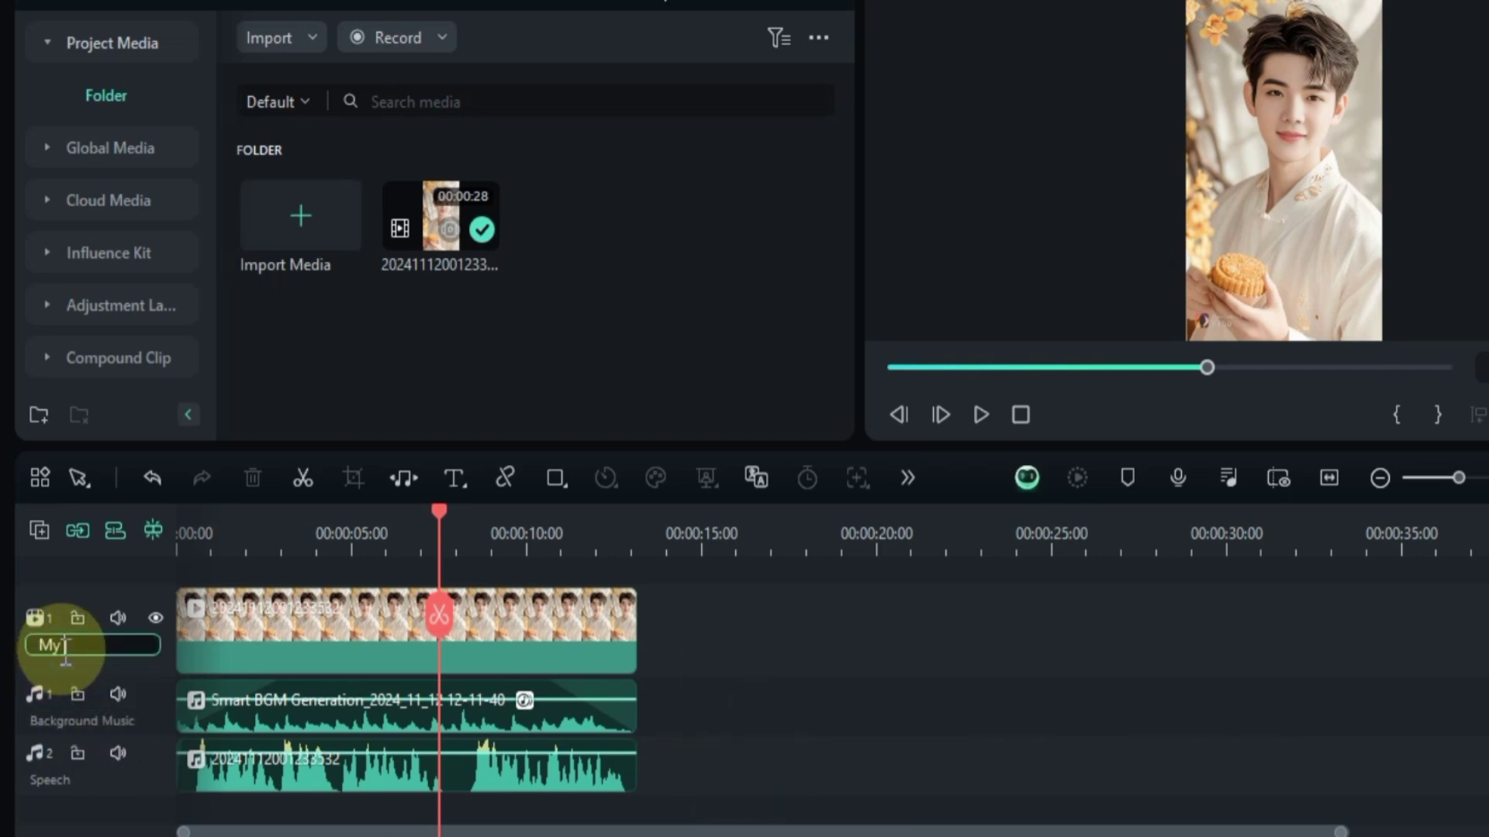
text(My video)
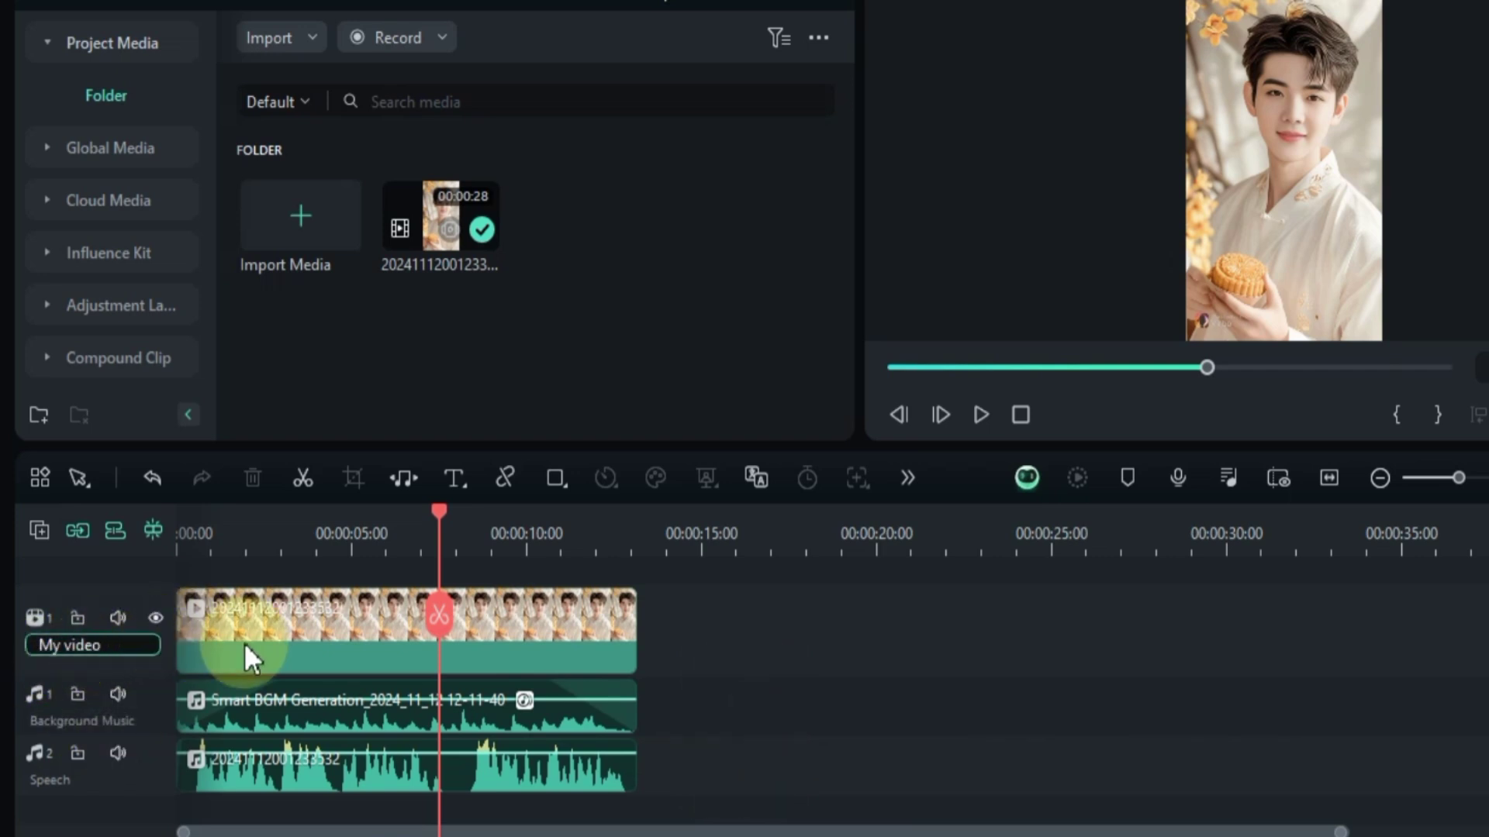
click(261, 647)
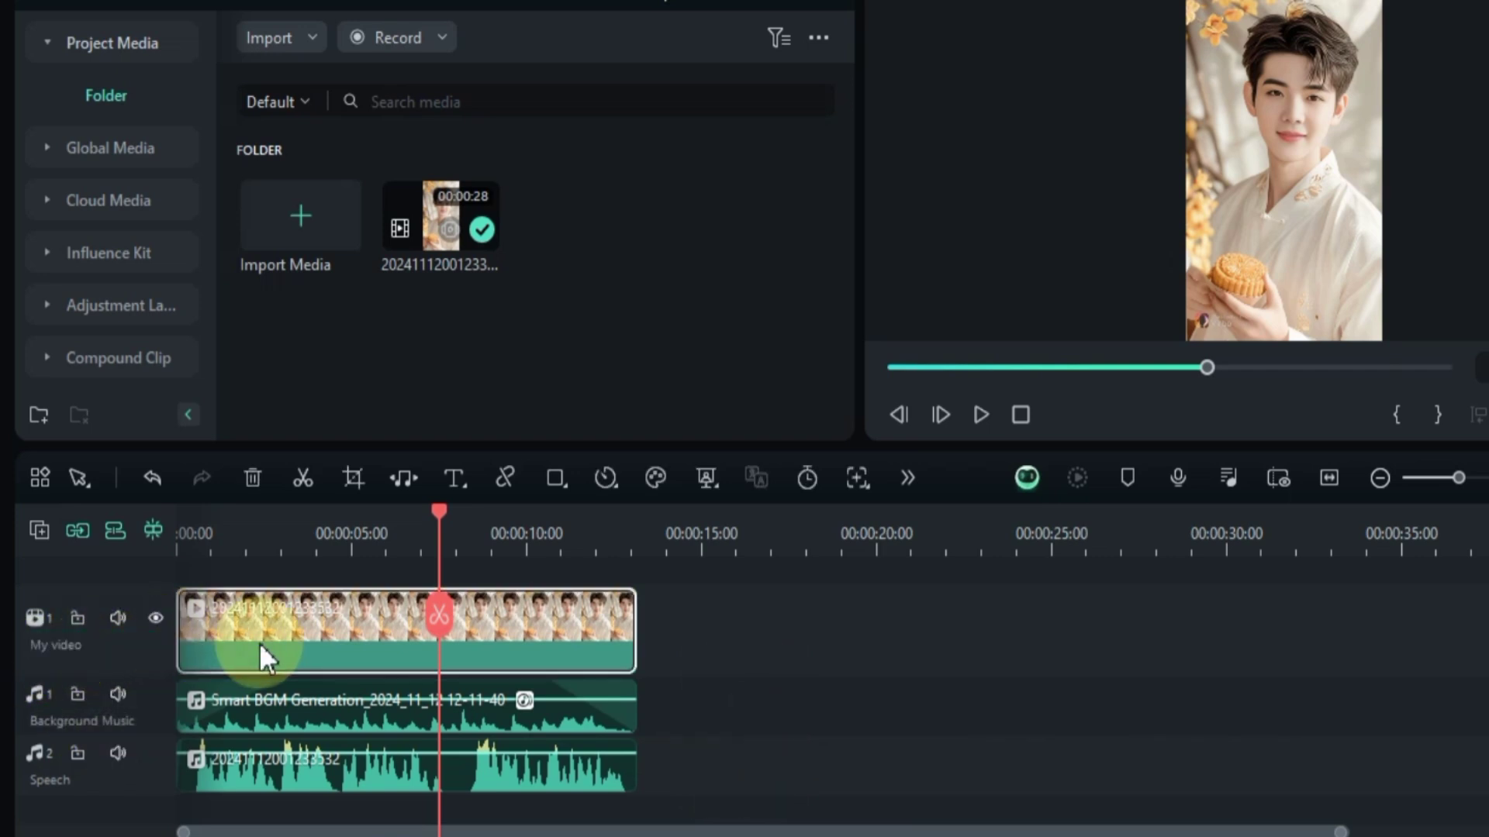
click(35, 536)
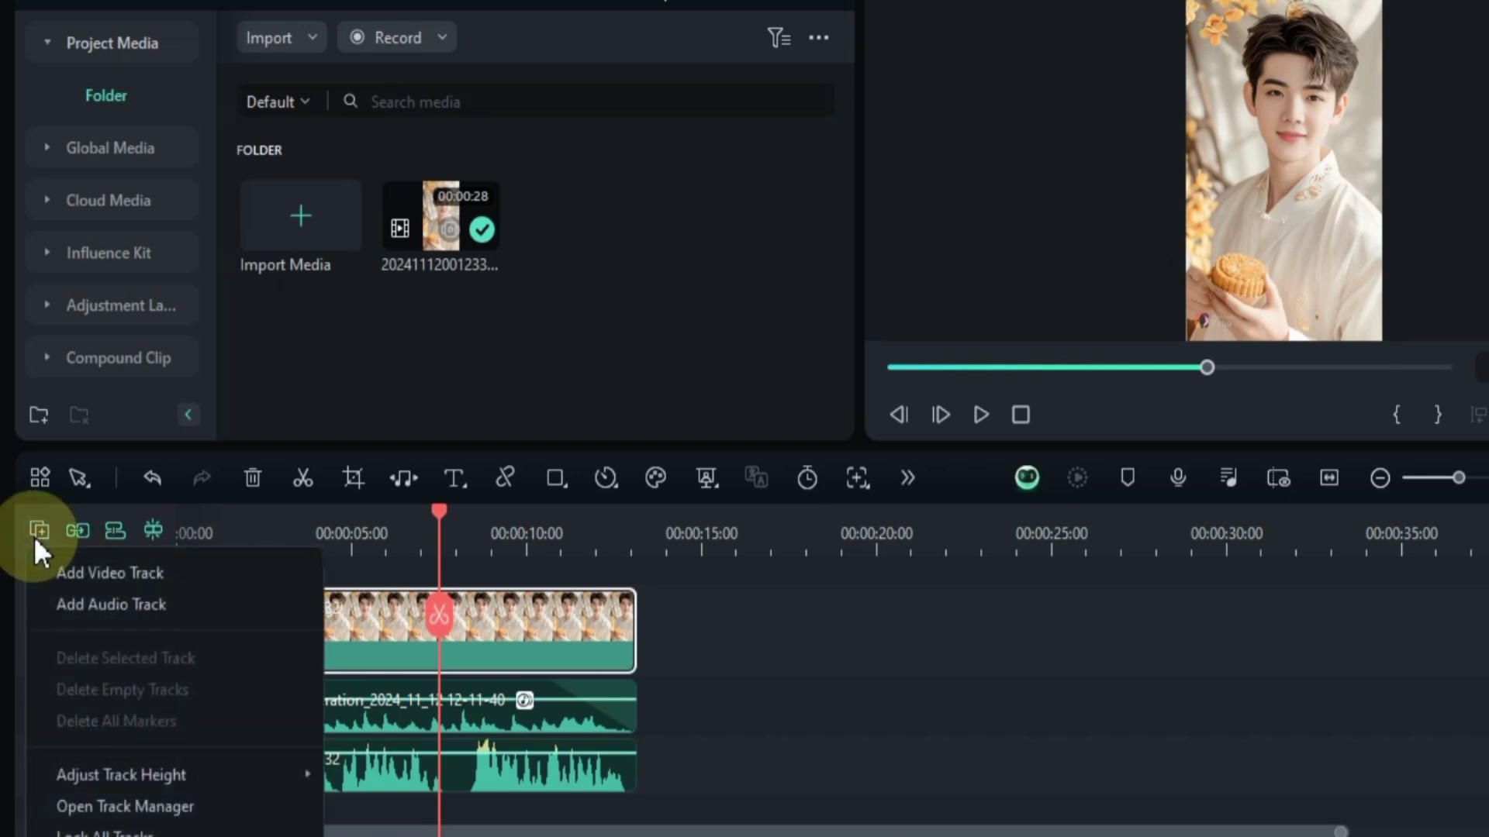
Add an empty video track and move the playhead back to the start.
click(104, 571)
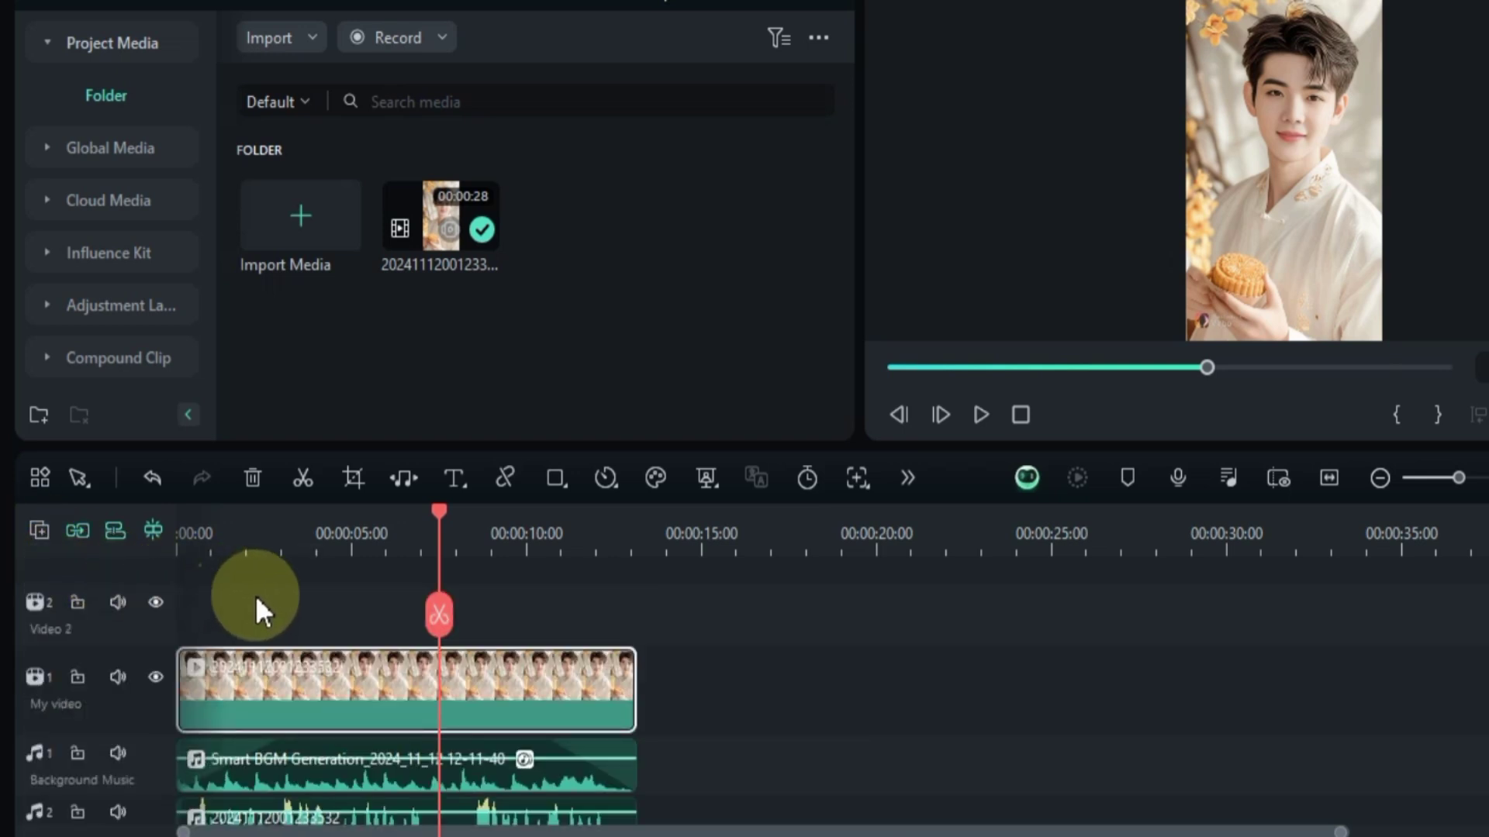
click(265, 616)
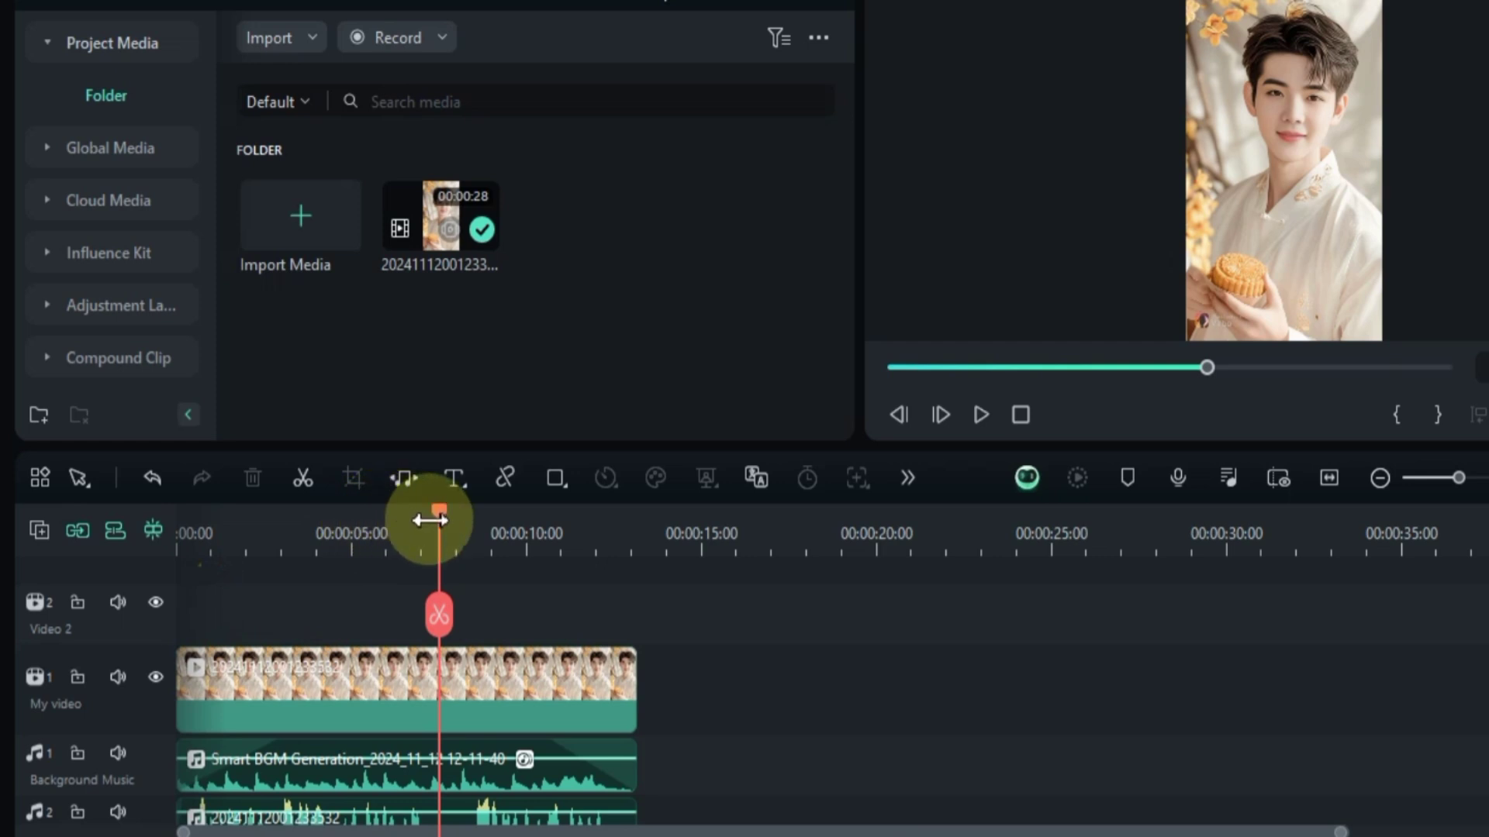
drag(435, 522, 178, 566)
click(269, 664)
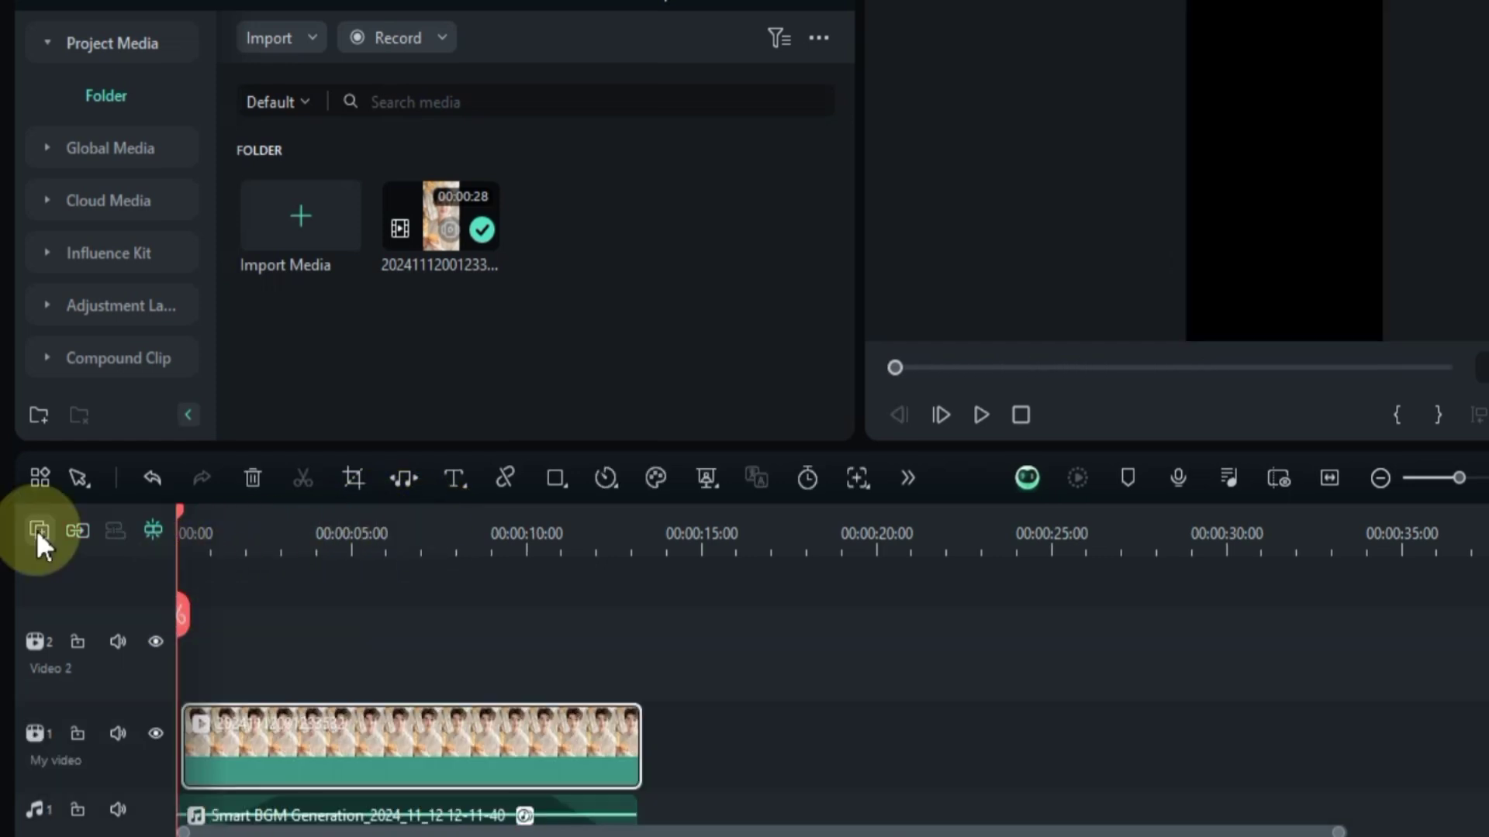
Add an empty audio track from the track management menu.
click(37, 532)
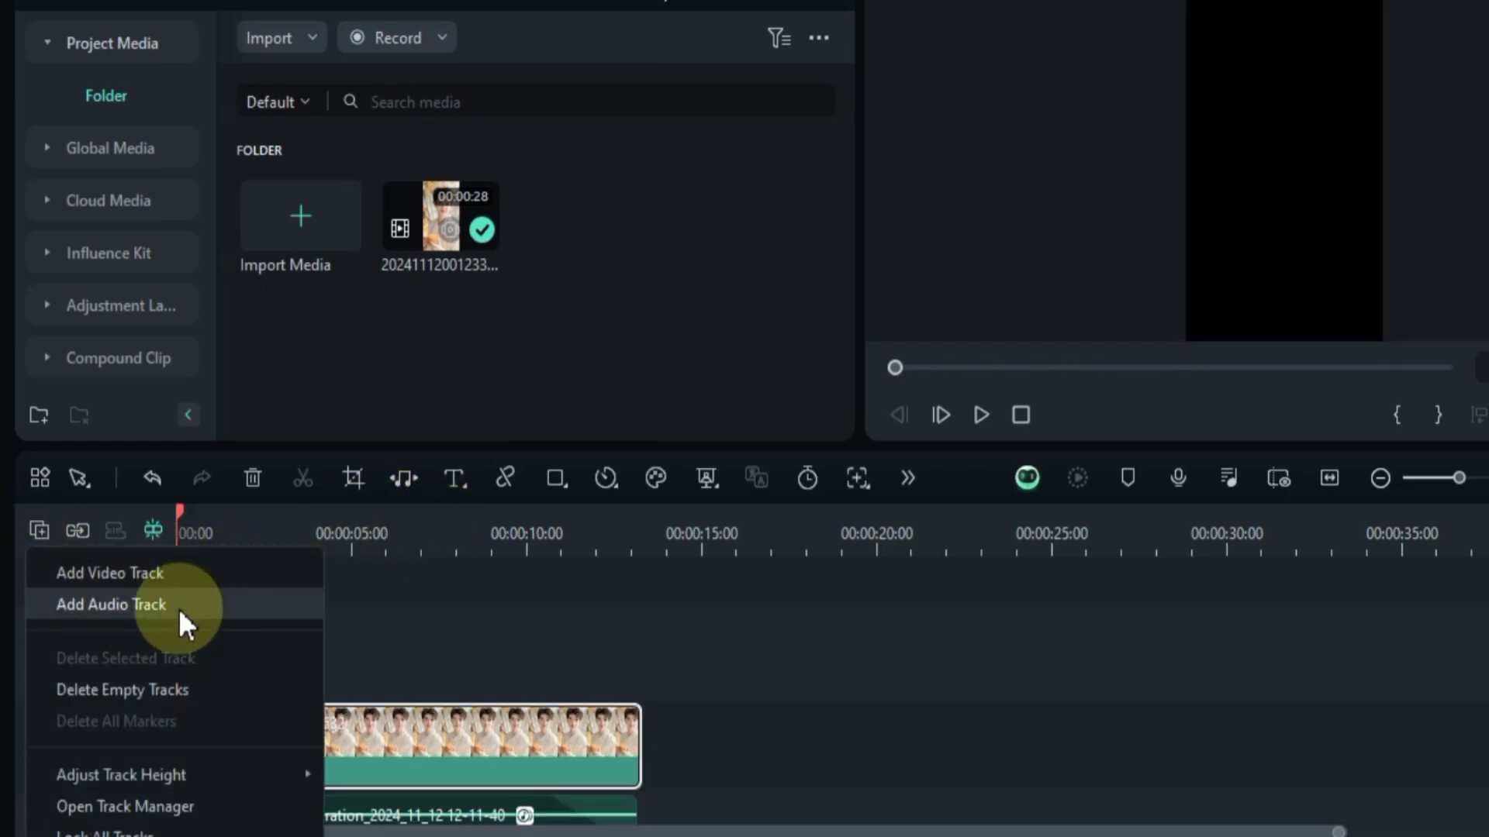
click(205, 608)
scroll(264, 659, down, 3)
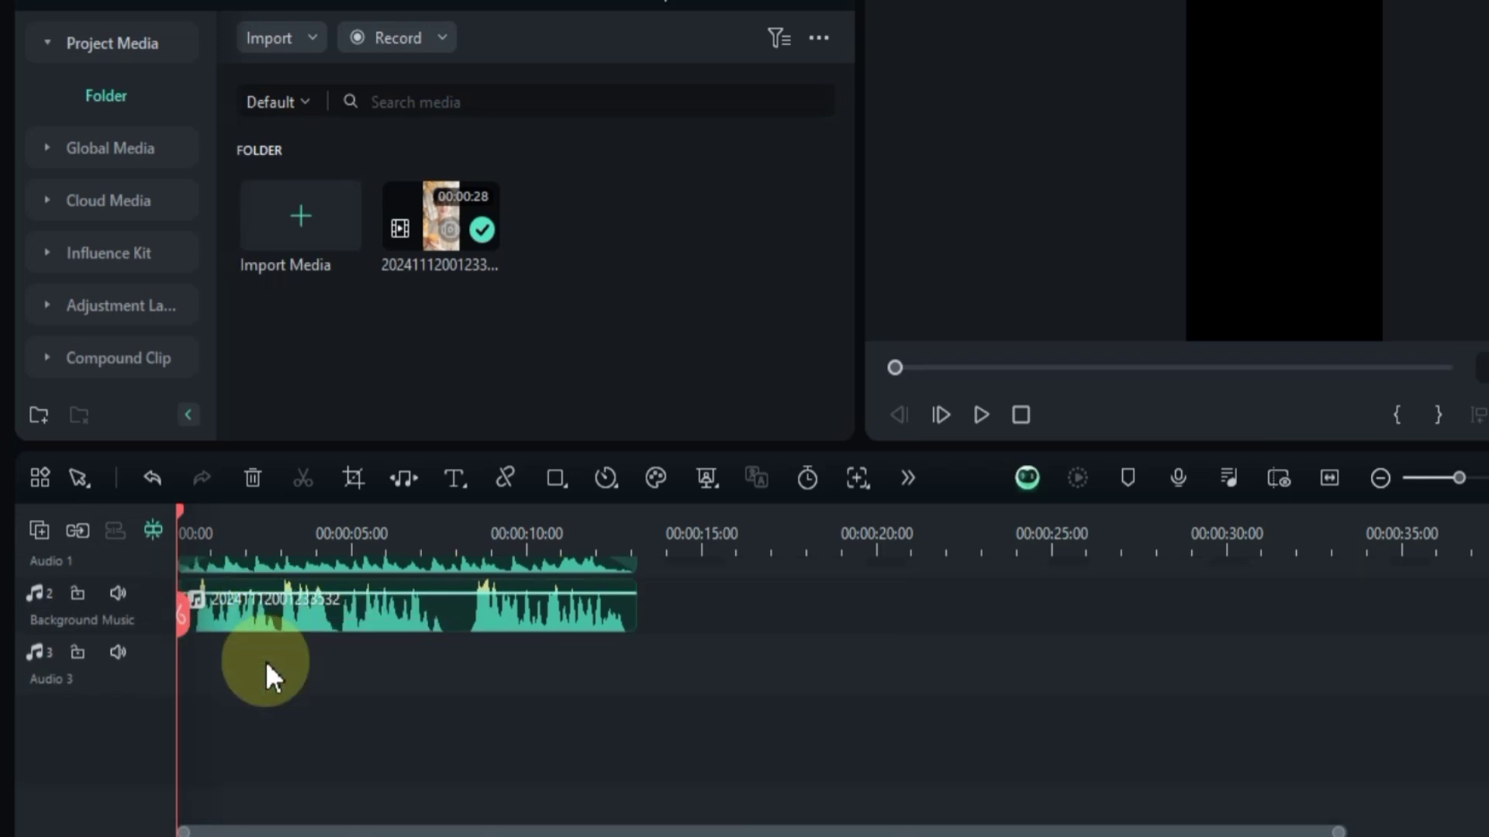
scroll(265, 668, up, 2)
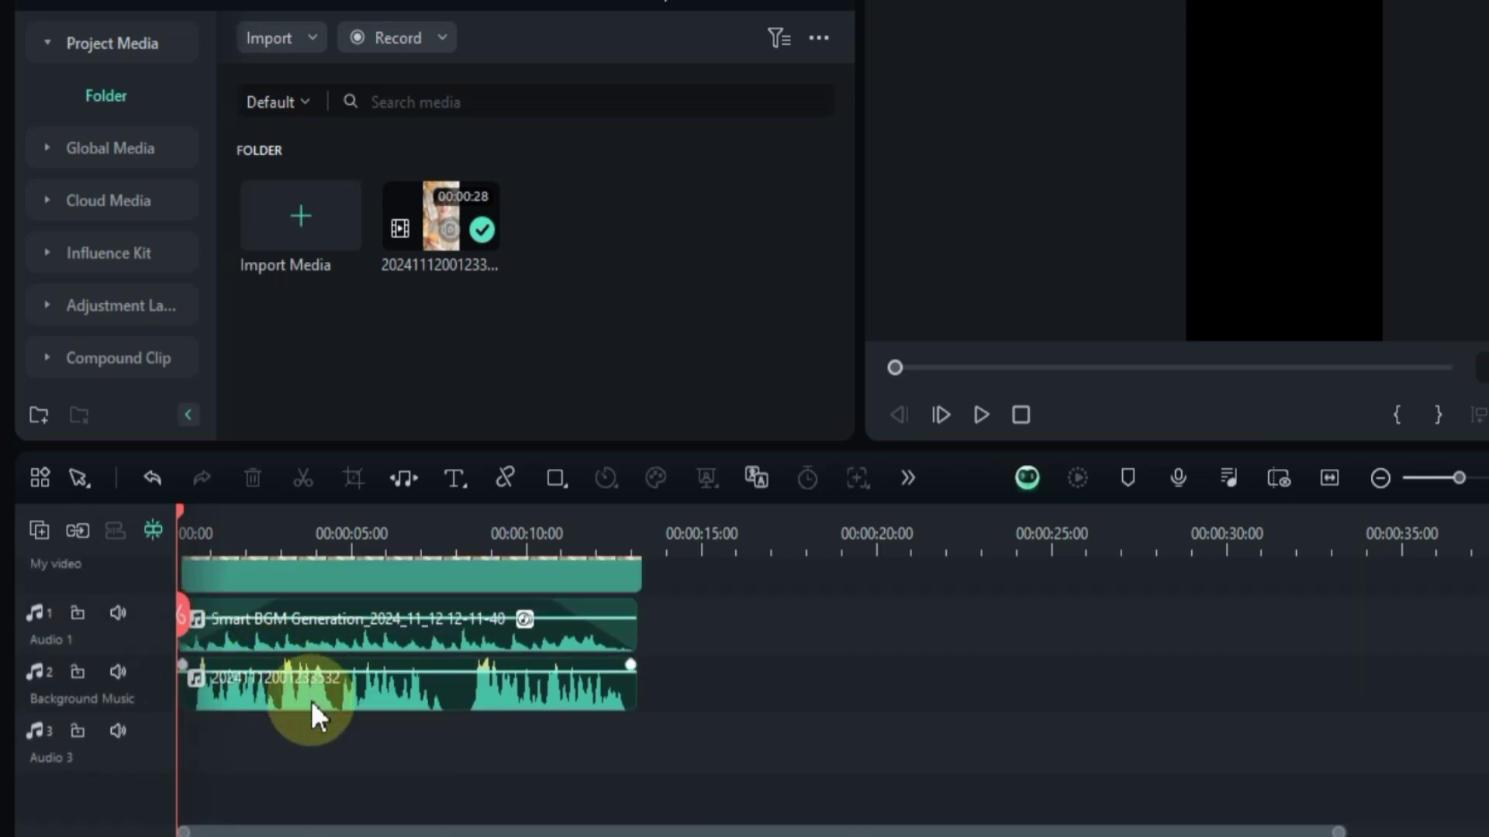
drag(312, 708, 276, 703)
click(200, 690)
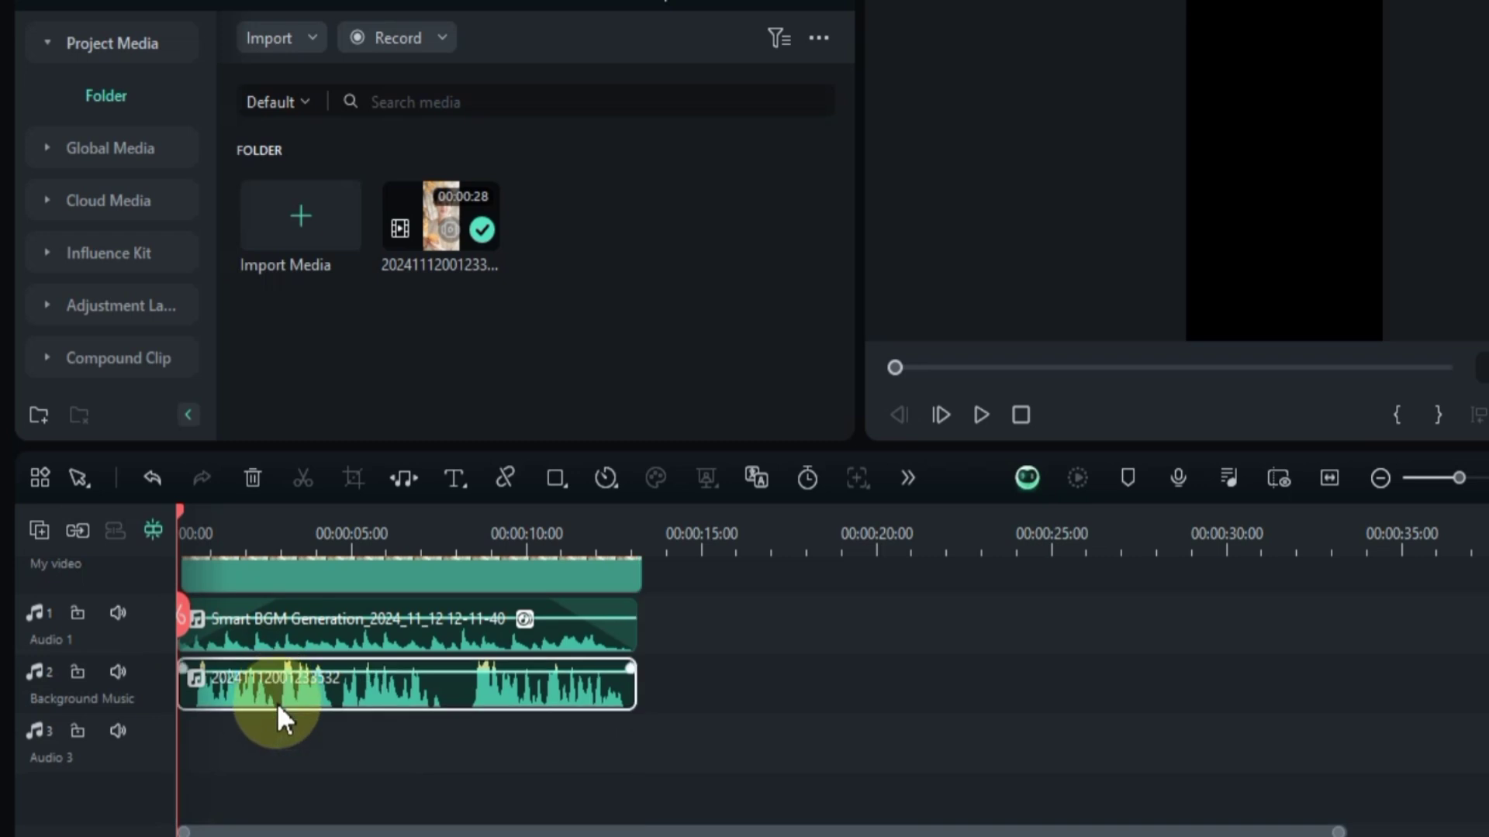
click(251, 747)
Delete all empty tracks, then undo to restore them.
click(36, 530)
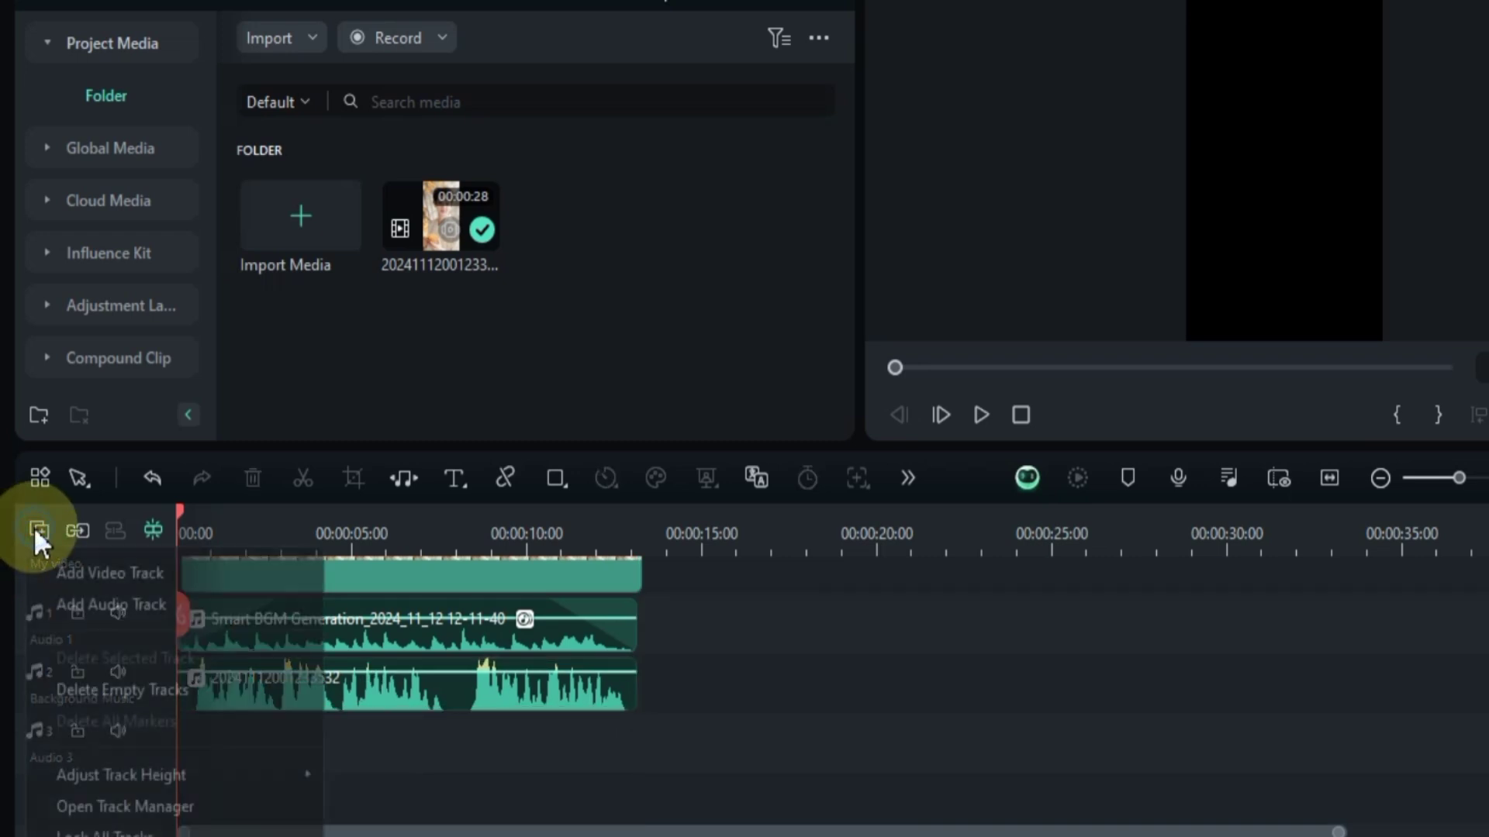
click(221, 687)
key(ctrl+z)
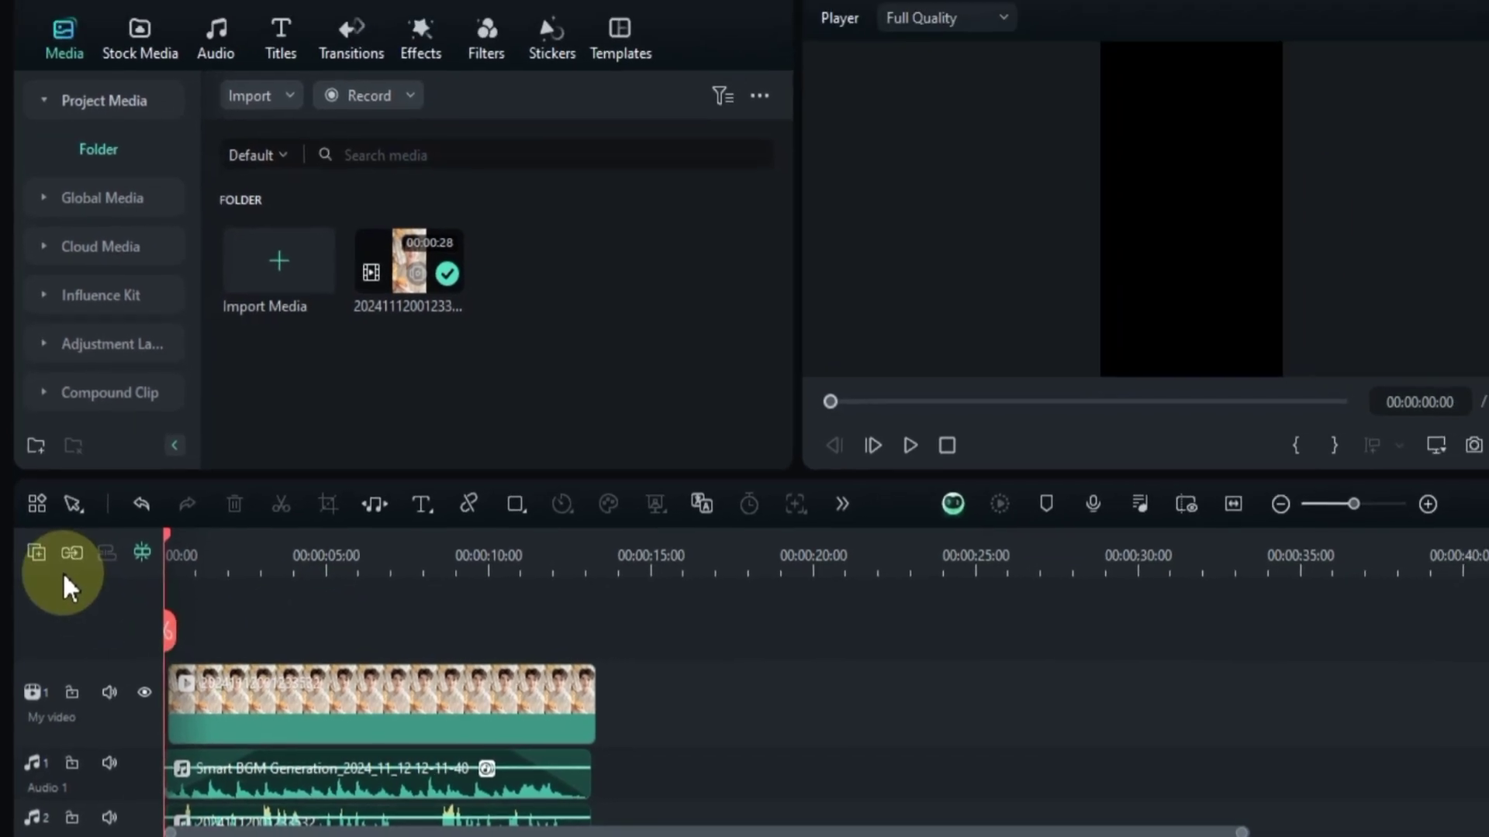
click(250, 686)
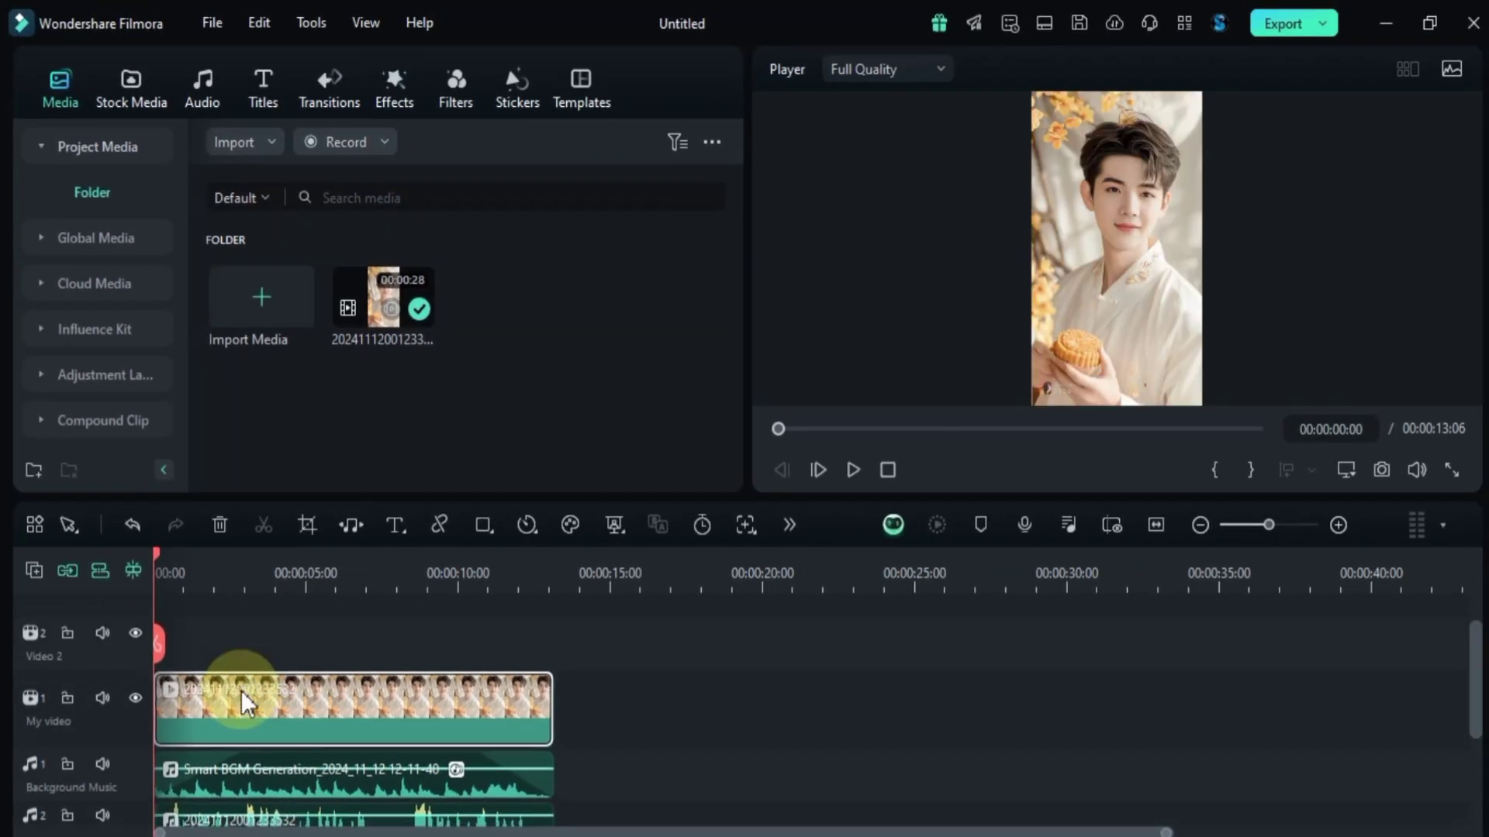
Toggle Magnetic Main Track off and on while trying to move the video clip later.
click(68, 572)
click(277, 712)
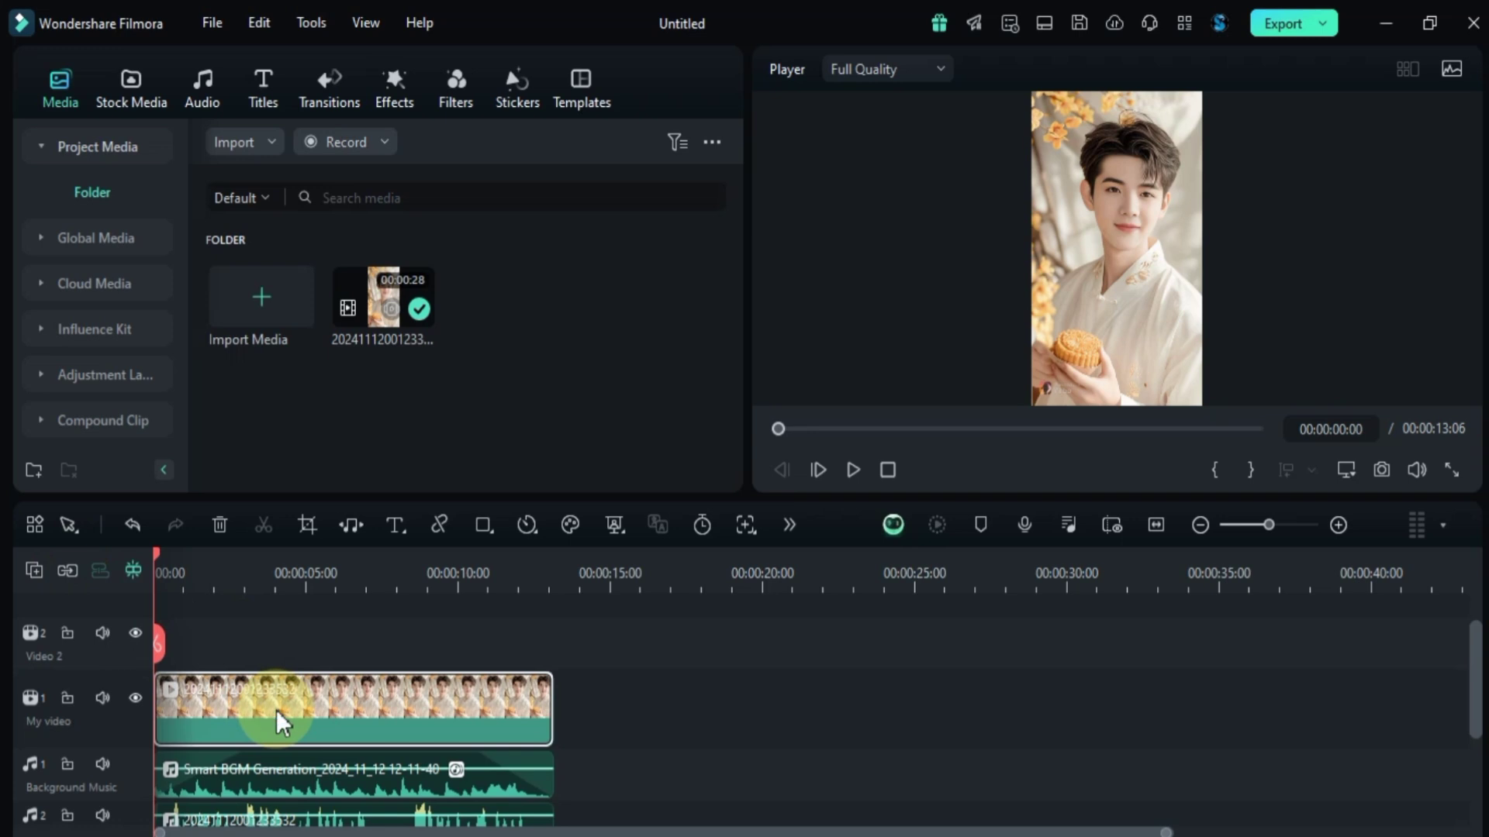
click(68, 564)
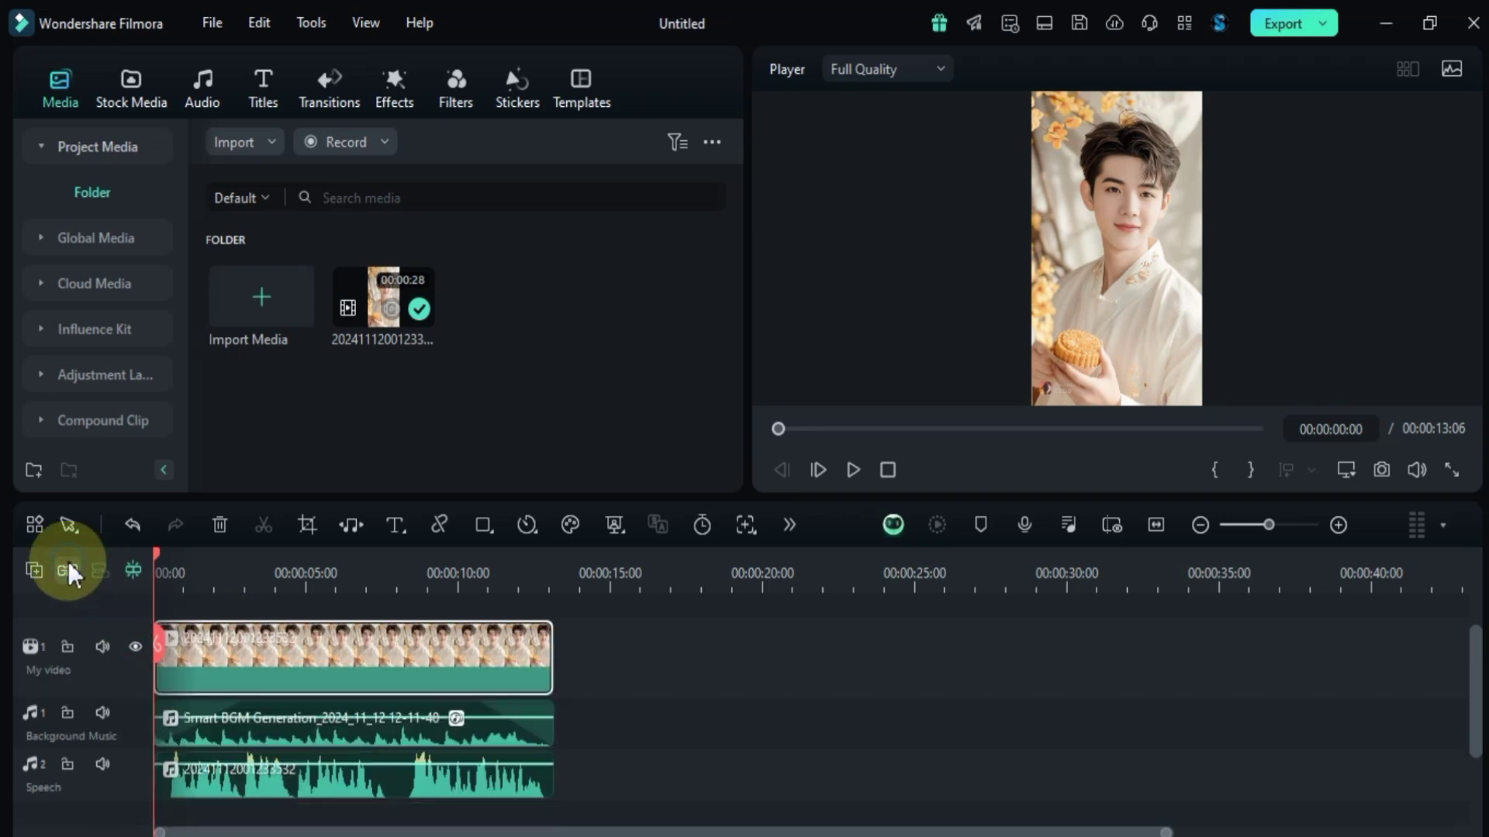
click(71, 578)
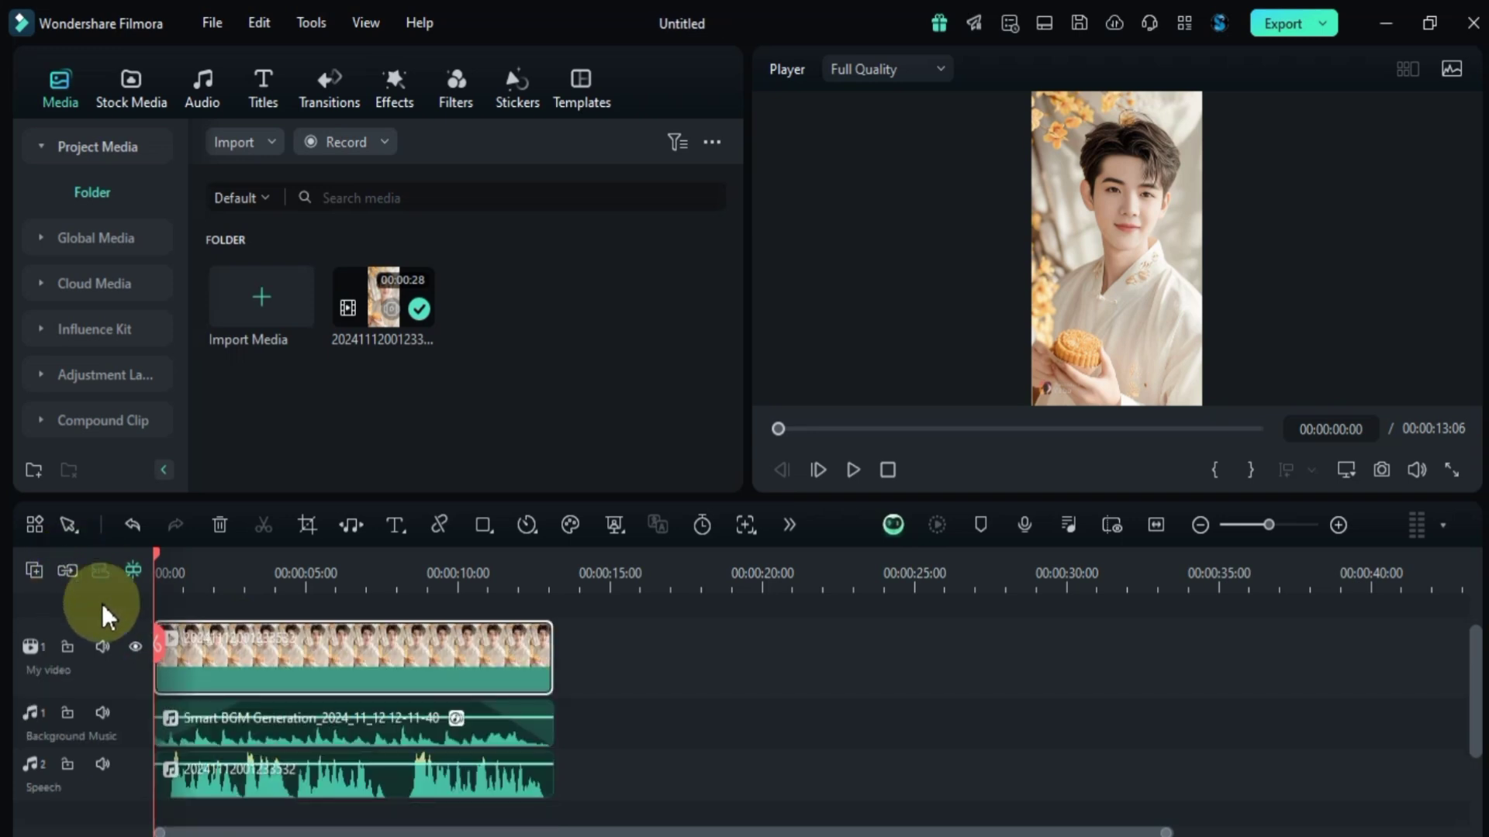
drag(299, 705, 653, 709)
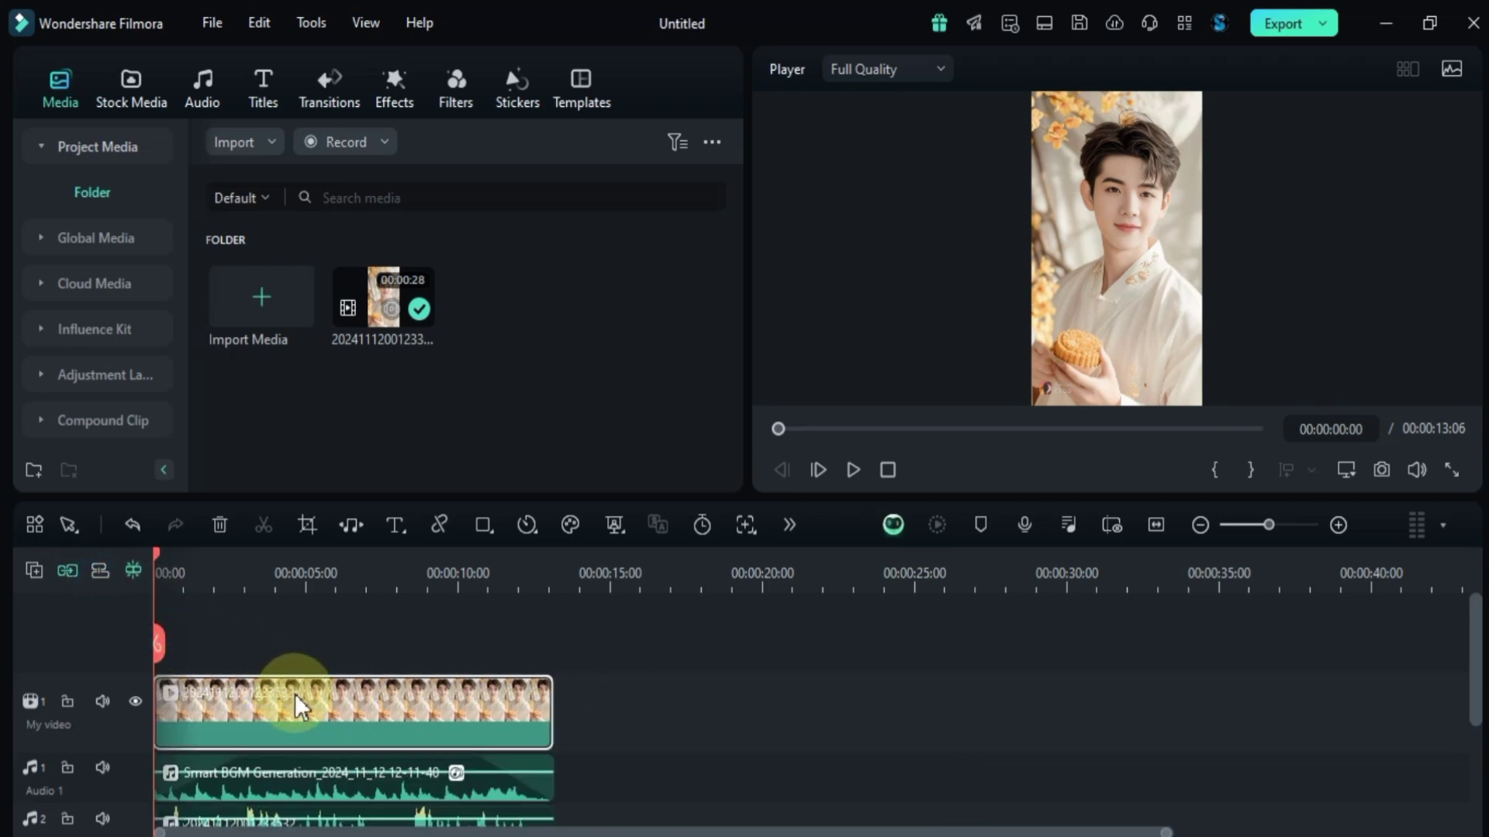
drag(295, 695, 422, 721)
click(85, 594)
With snapping toggled, move the clip to Video 2 and back onto My video a few frames later.
drag(287, 667, 259, 762)
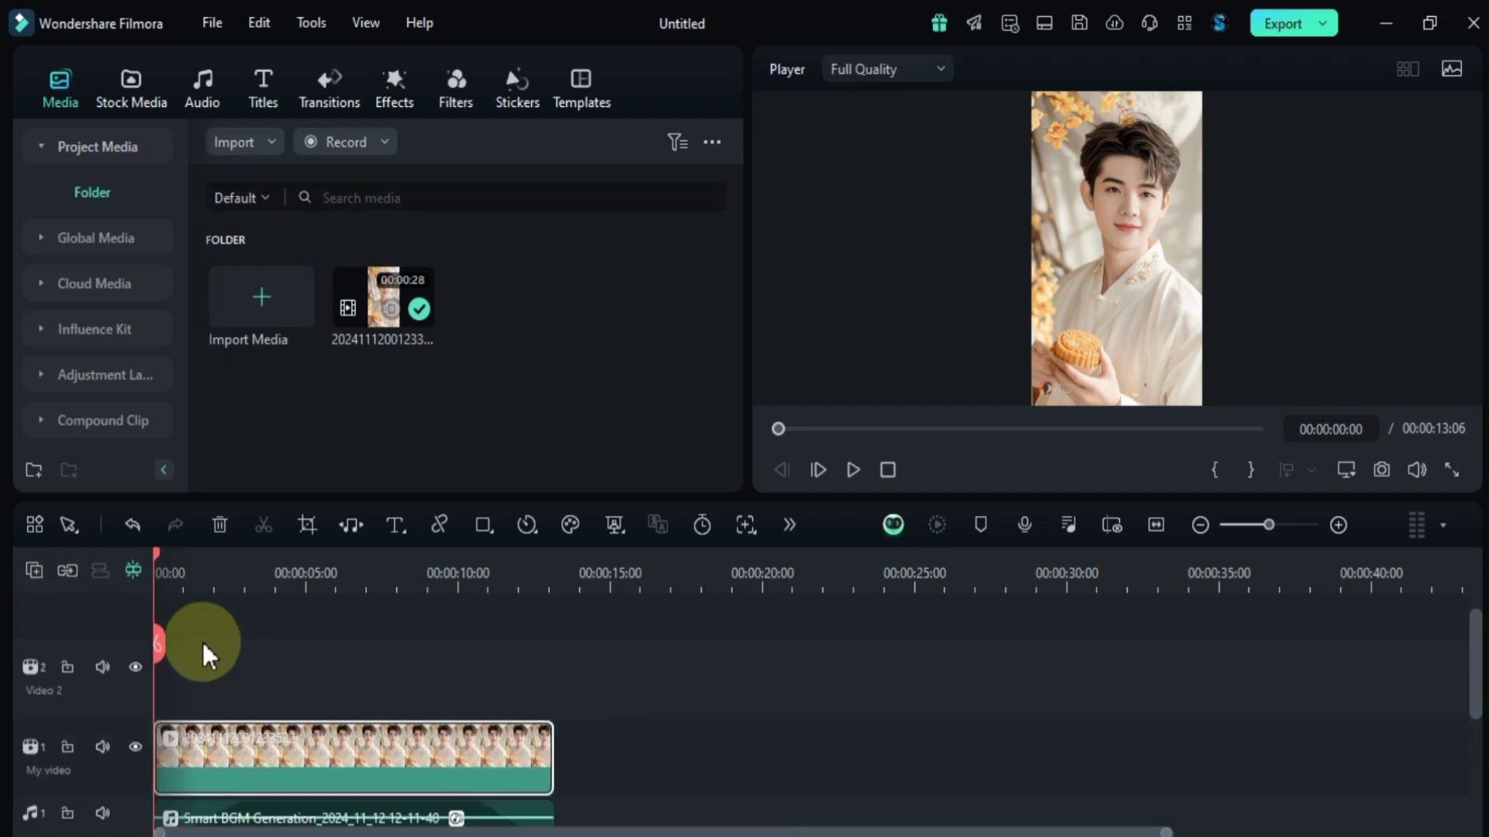
click(127, 570)
drag(434, 732, 372, 736)
click(133, 569)
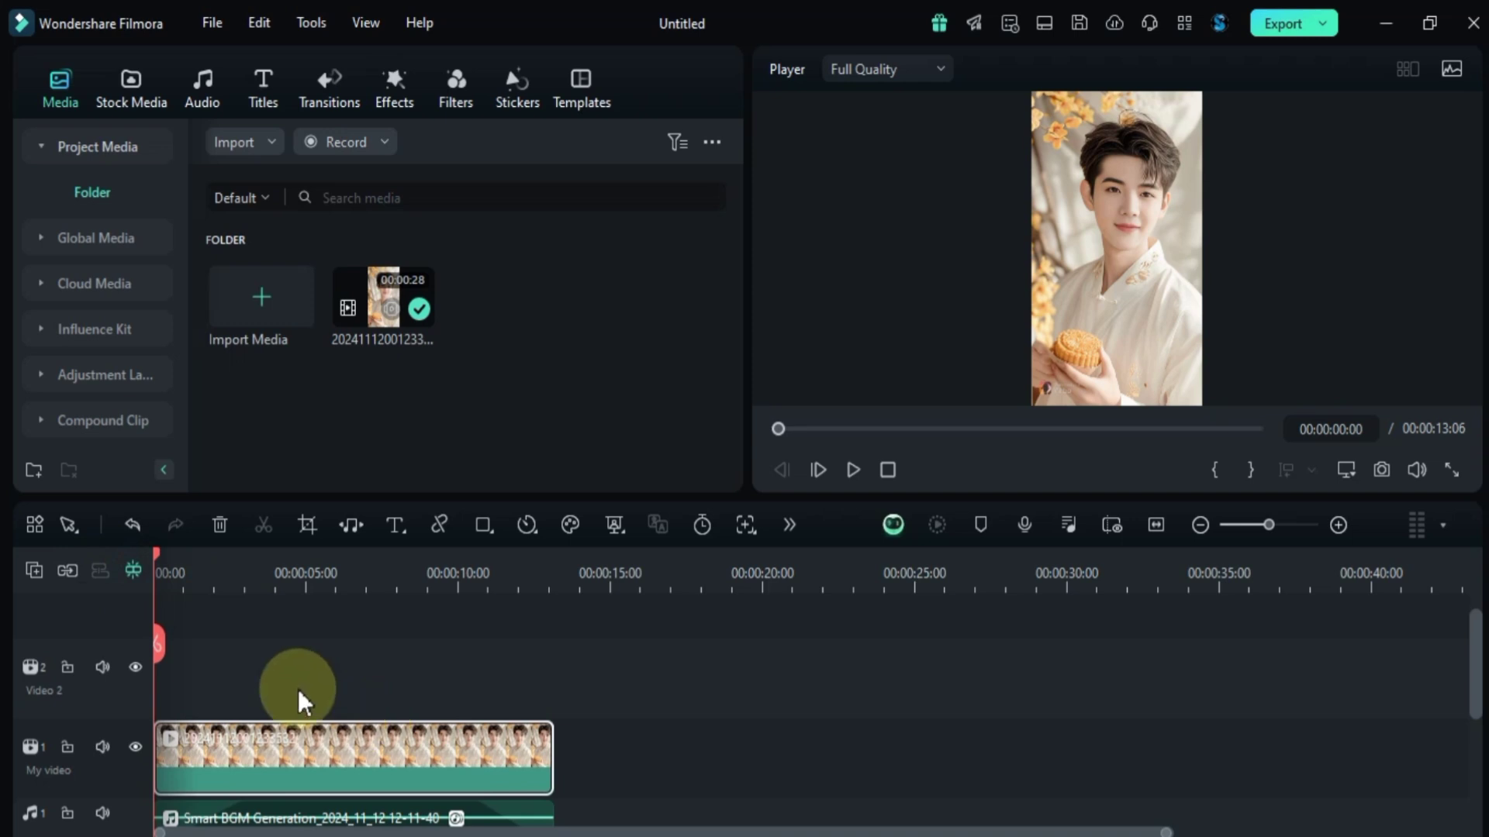
mouse_move(249, 733)
mouse_down()
mouse_move(256, 694)
mouse_move(252, 726)
mouse_up()
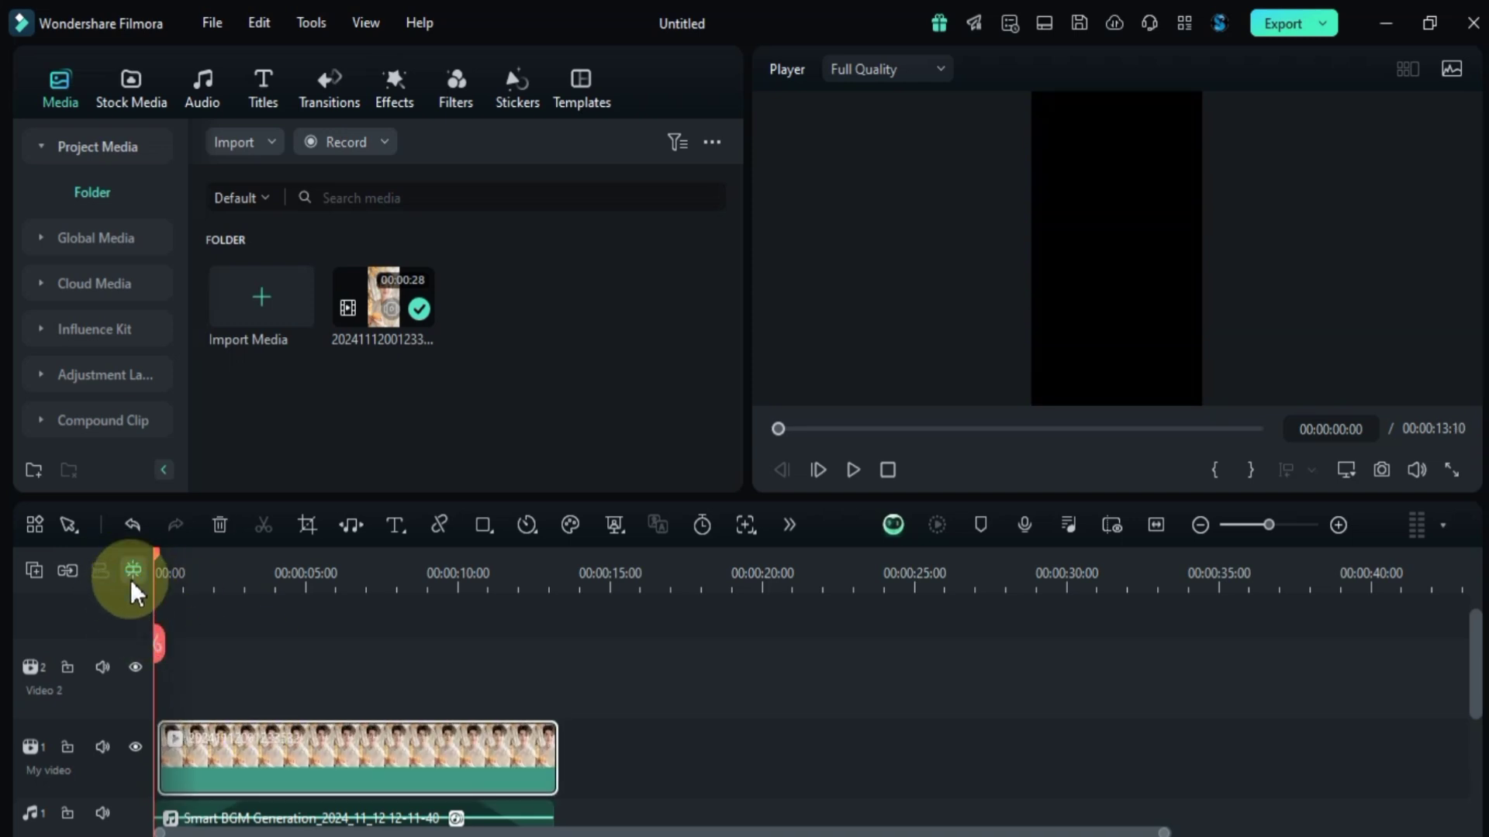
mouse_move(39, 577)
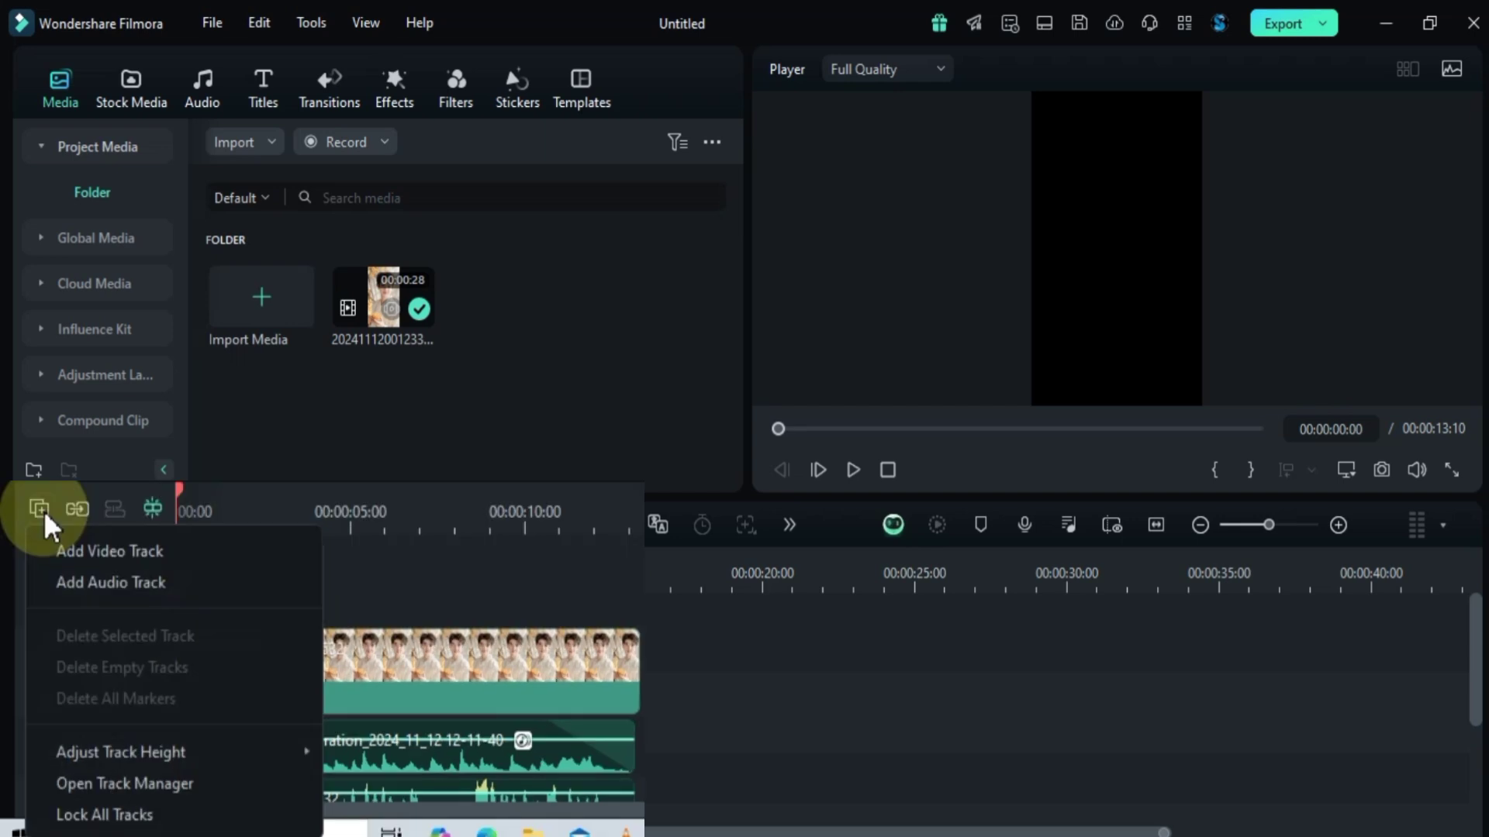
Switch all timeline track heights to Small, then to Big.
mouse_move(227, 750)
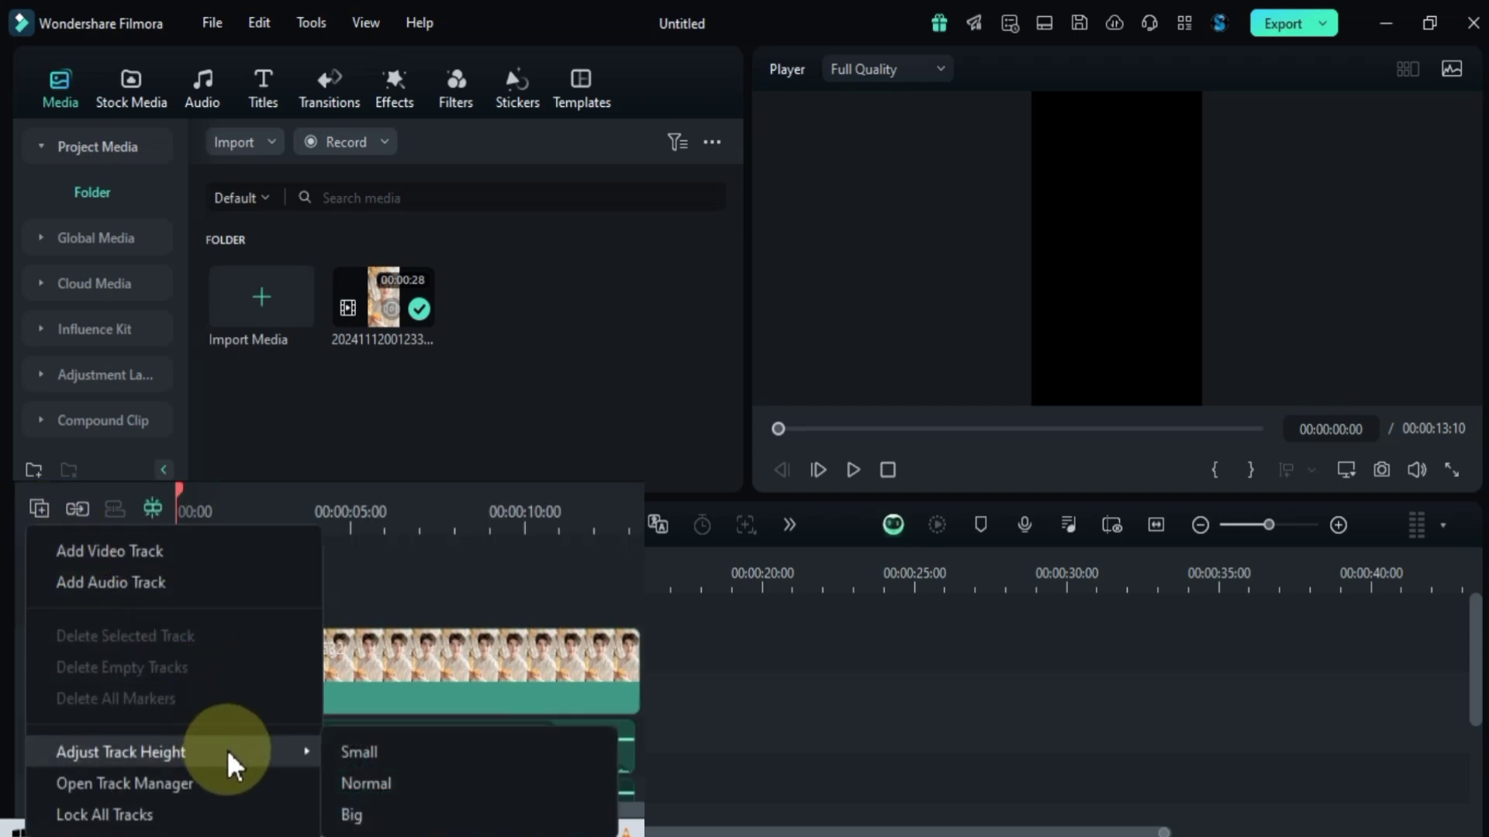
click(403, 752)
mouse_move(39, 508)
mouse_move(226, 750)
click(376, 815)
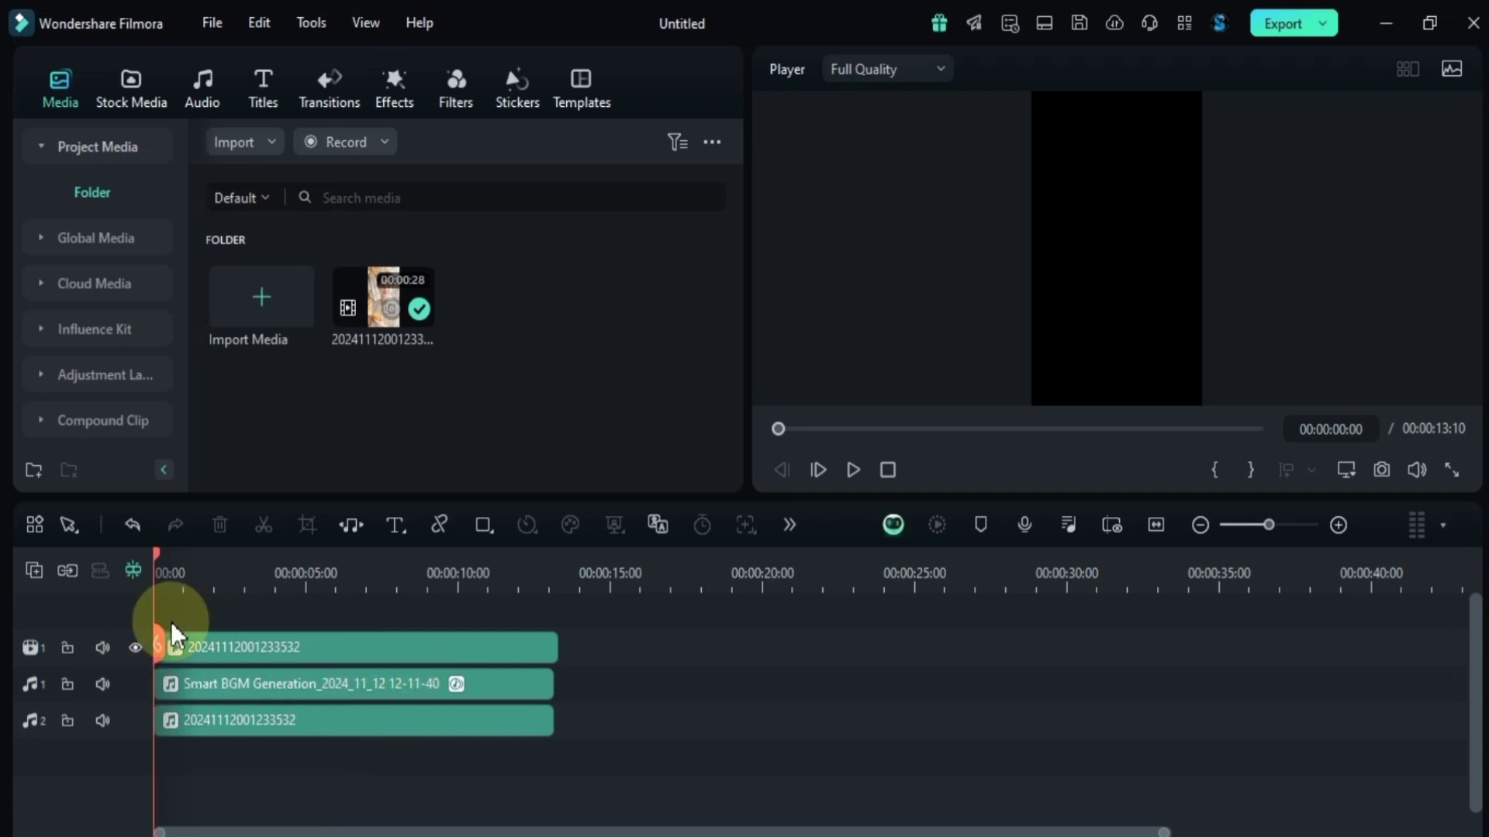
Reset the track height to Normal, then enlarge the tracks to Big again.
click(38, 570)
mouse_move(181, 748)
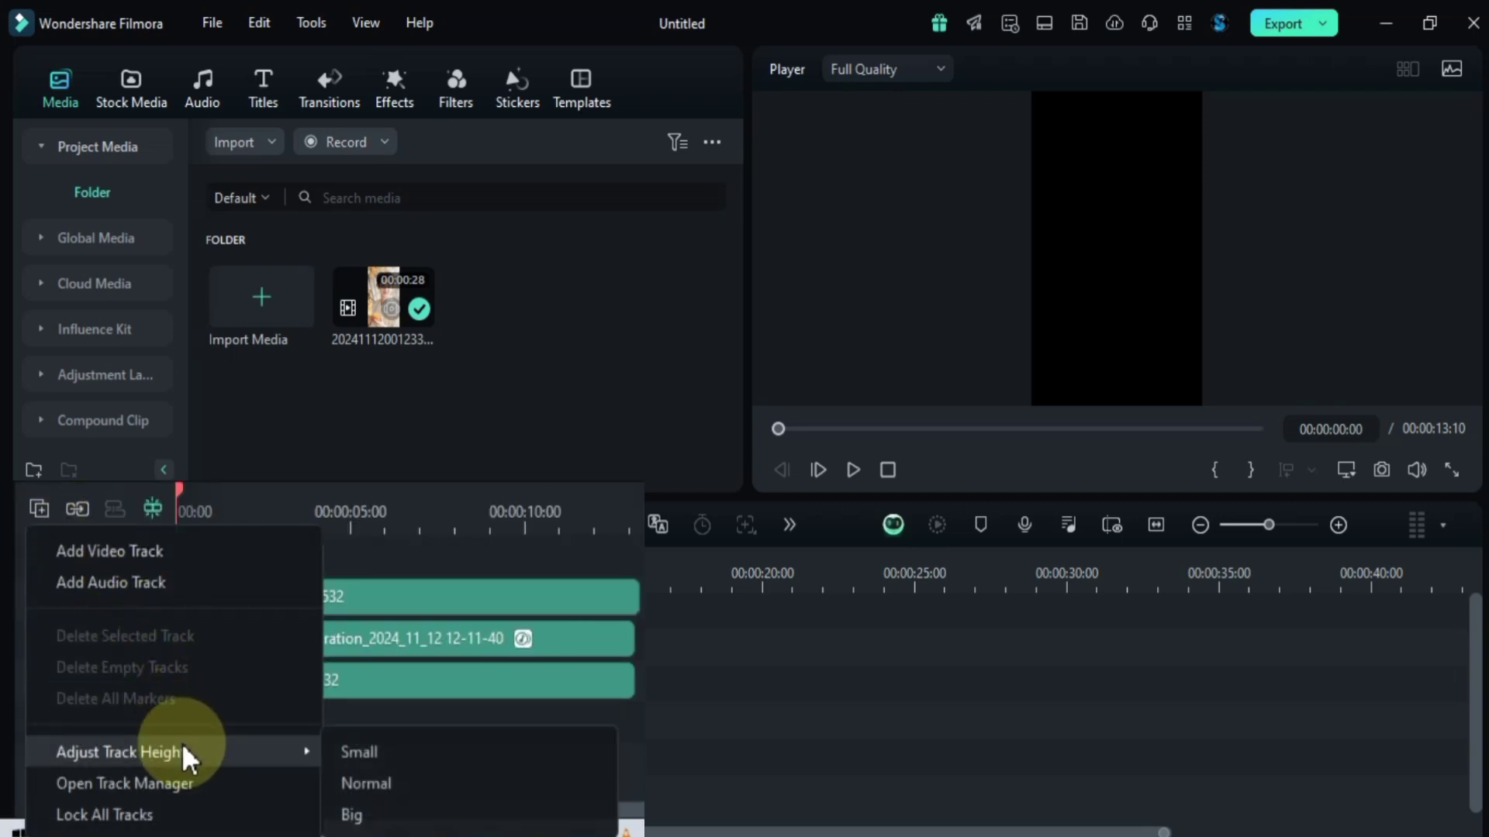
click(386, 783)
scroll(361, 752, down, 2)
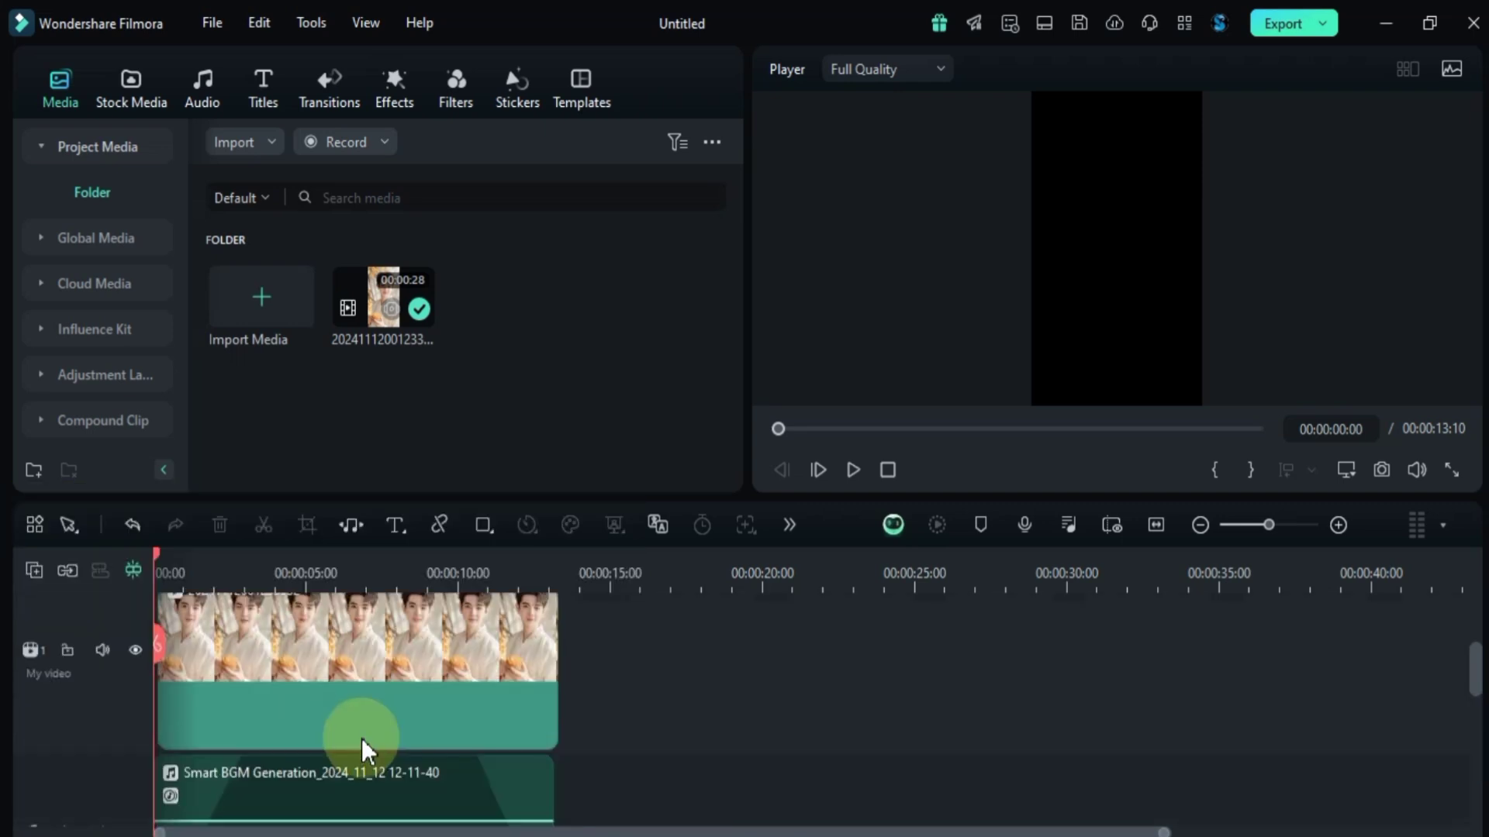
scroll(361, 735, down, 3)
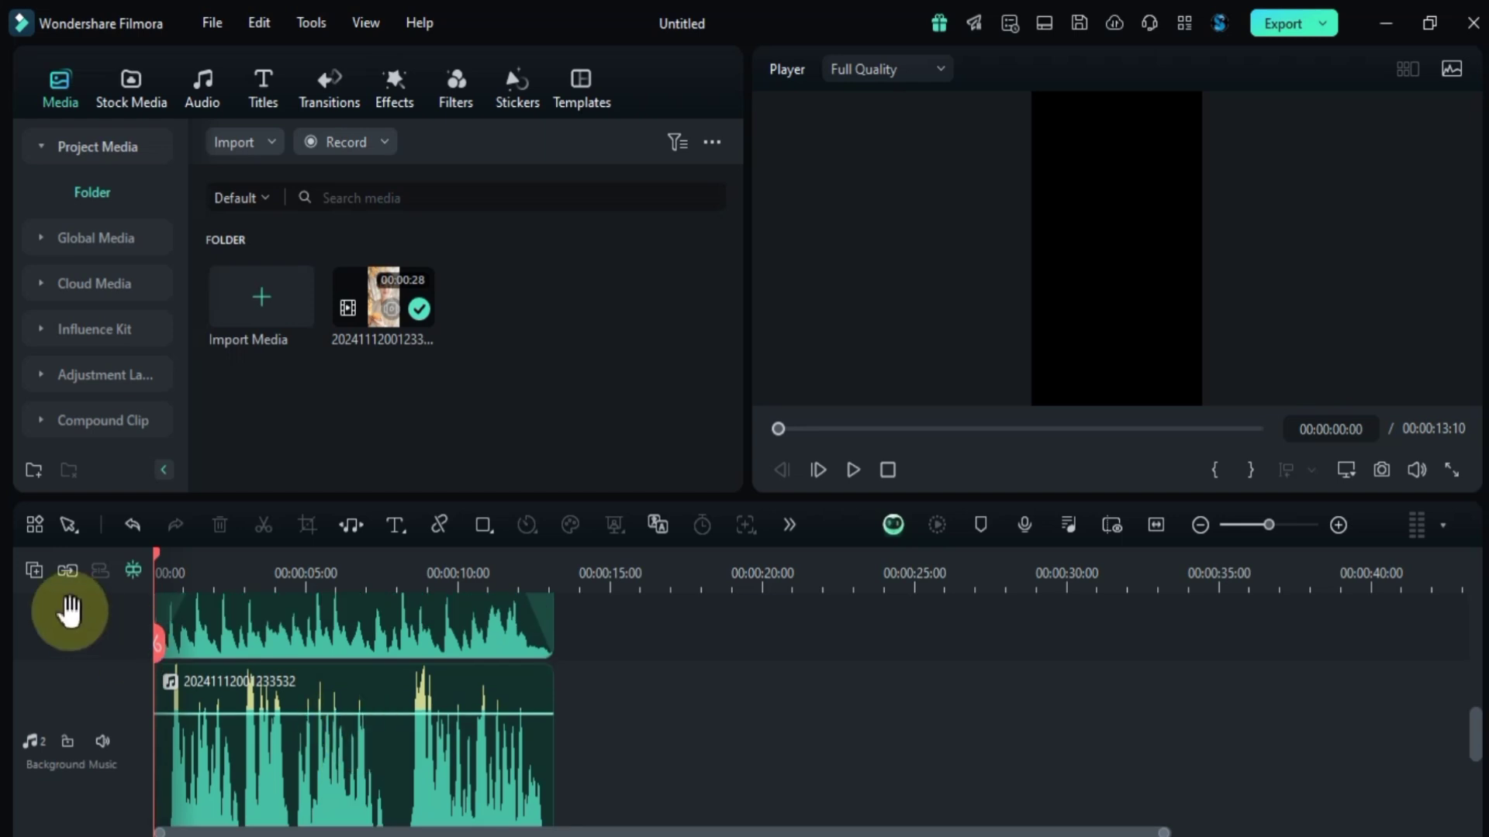
click(36, 574)
click(349, 811)
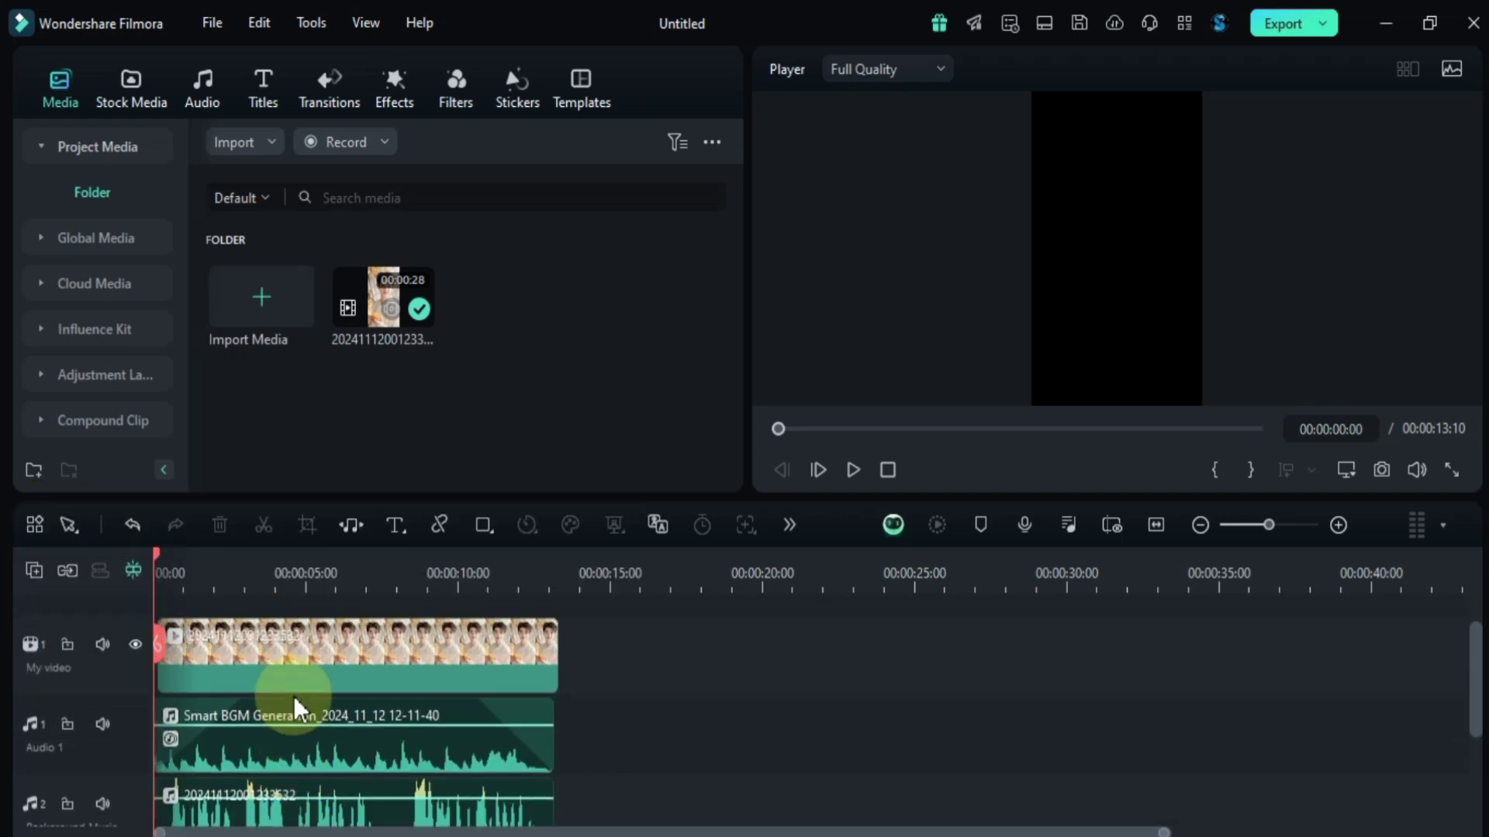
Shorten the video track's height so all three tracks fit in view.
scroll(293, 696, up, 1)
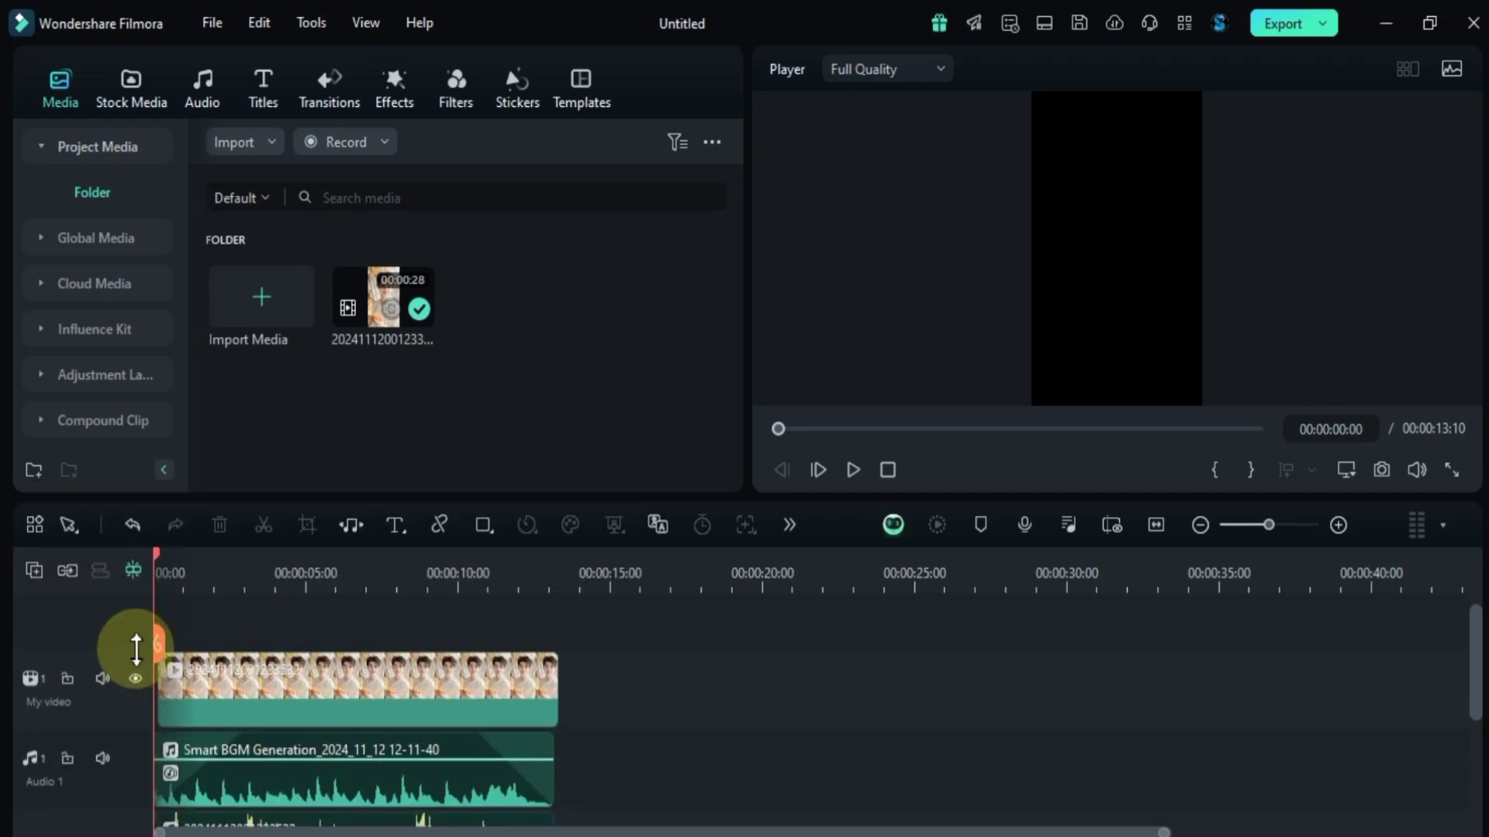
drag(136, 668, 76, 583)
scroll(124, 659, down, 2)
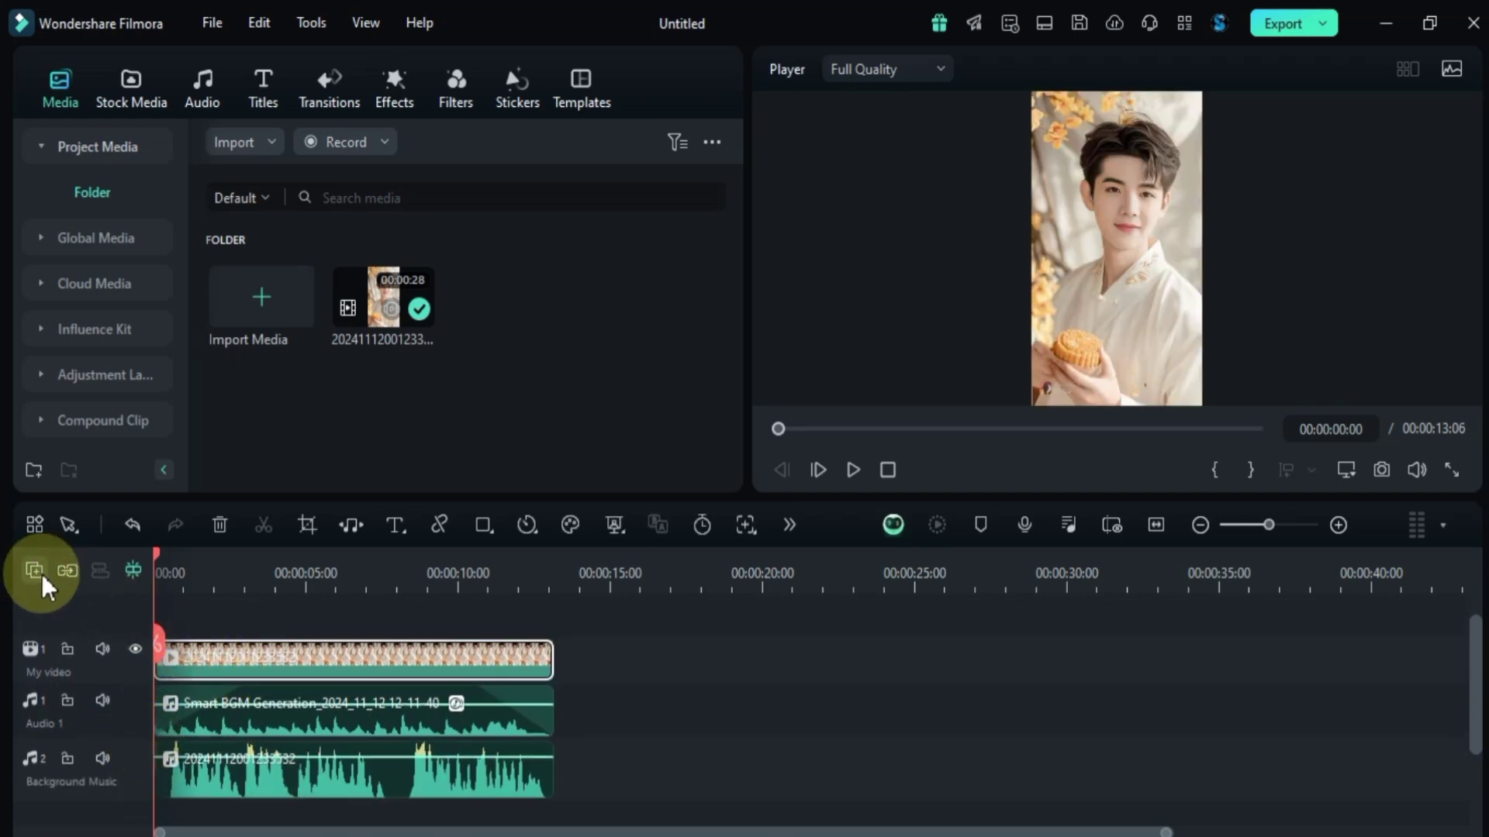
click(40, 575)
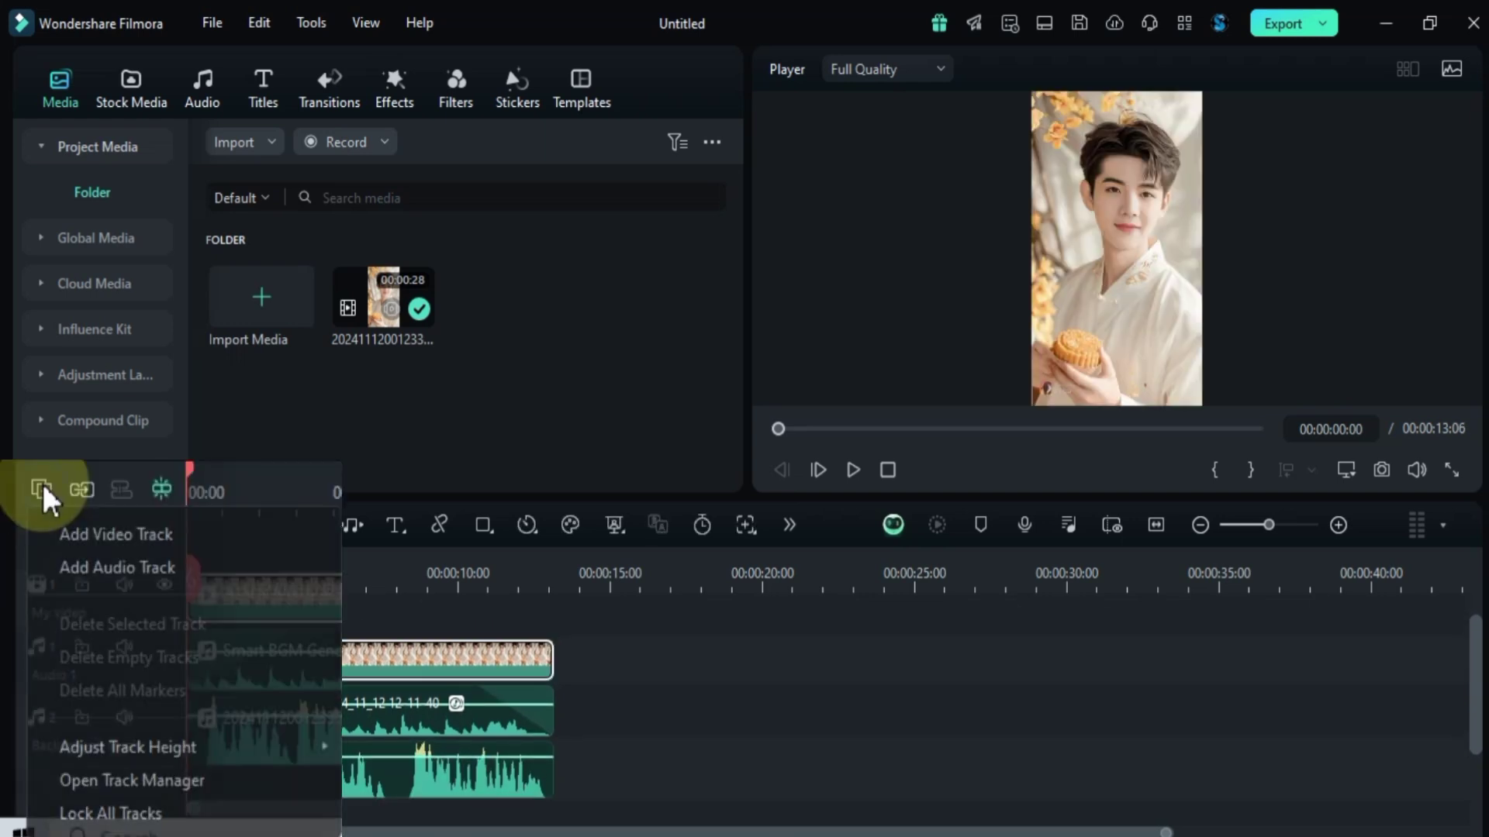
click(174, 779)
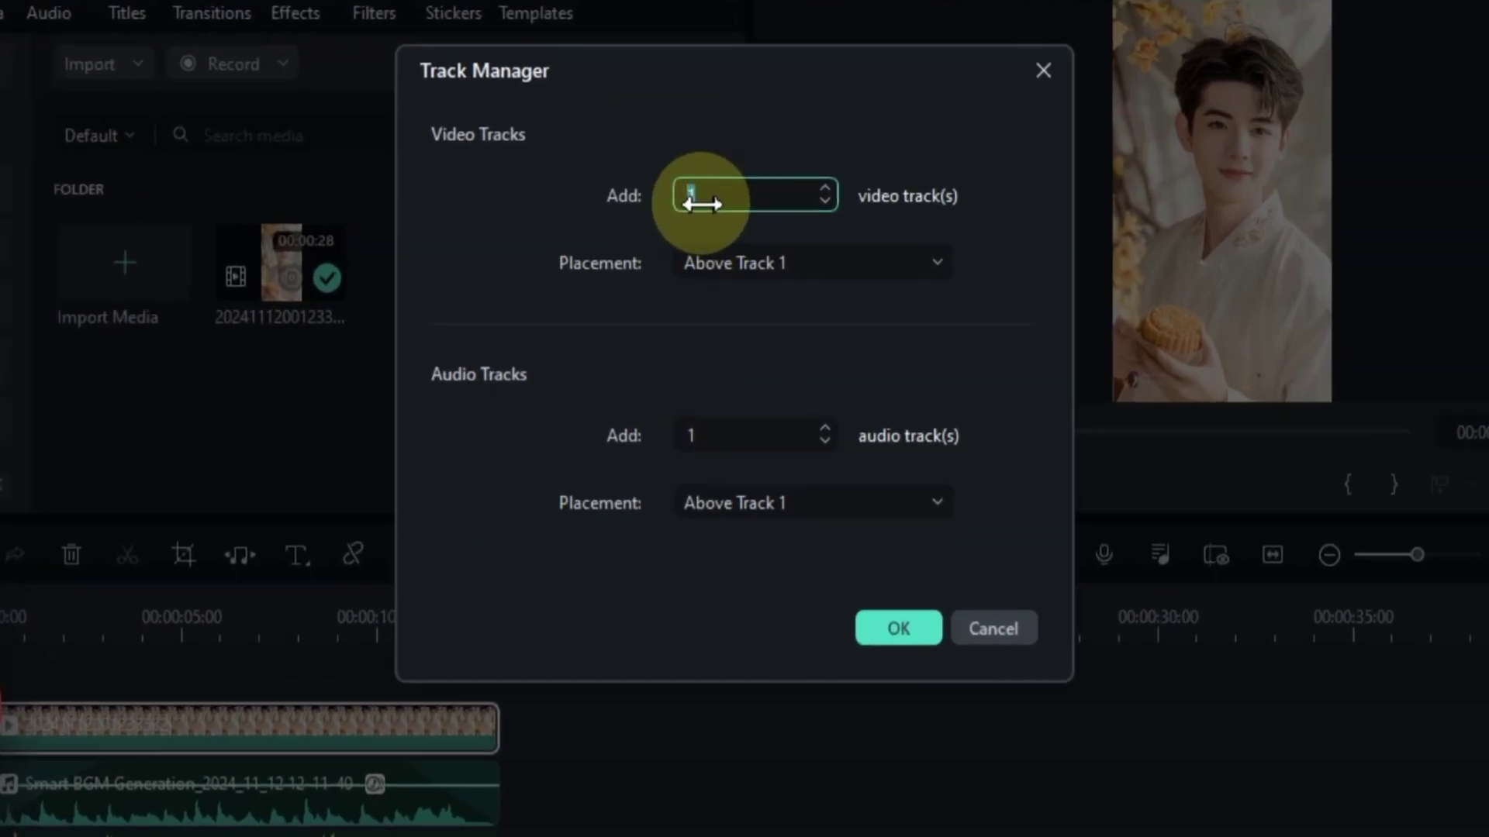
text(17)
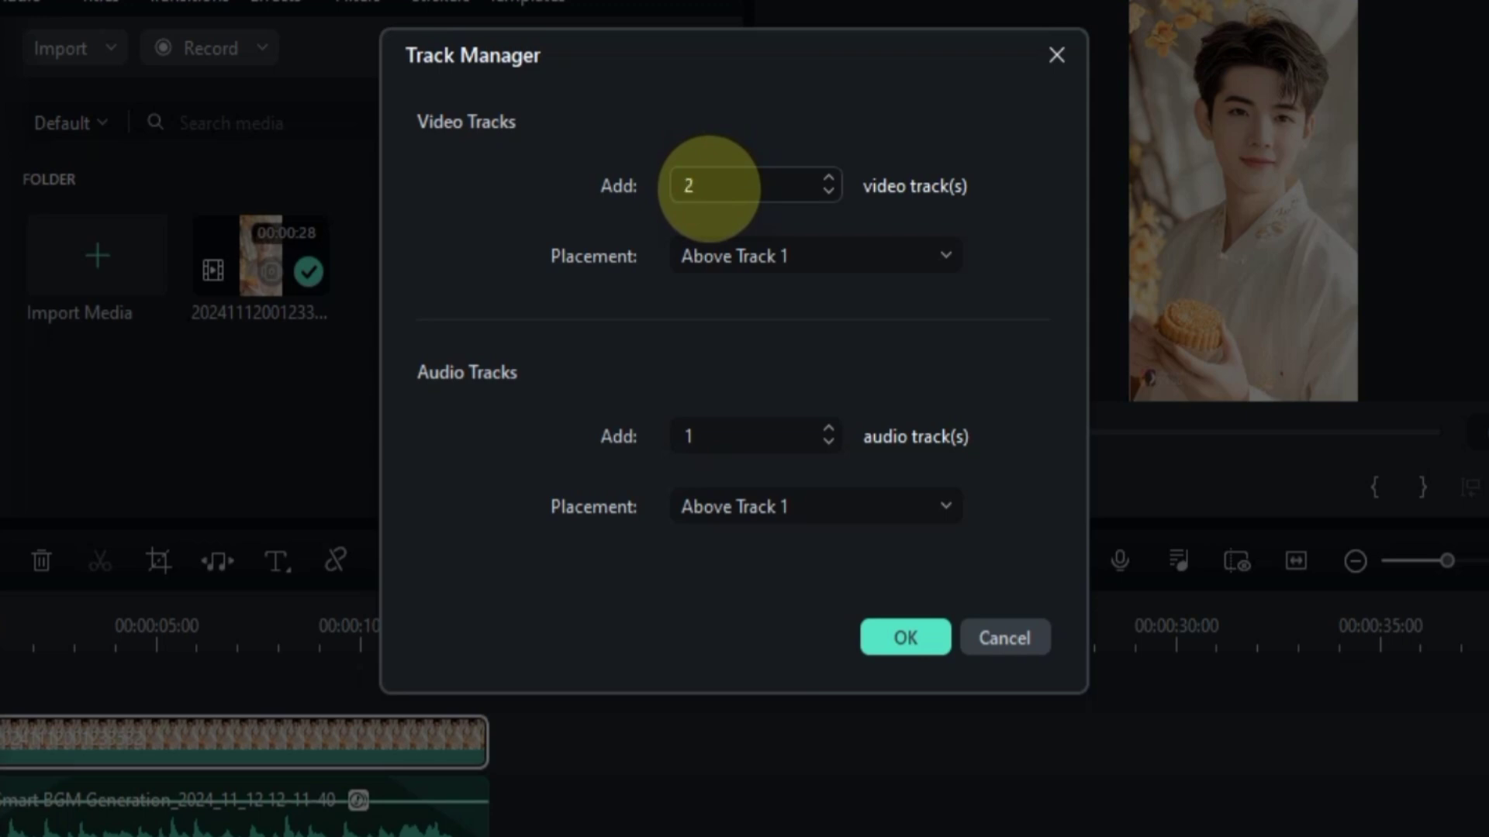
text(3)
click(815, 256)
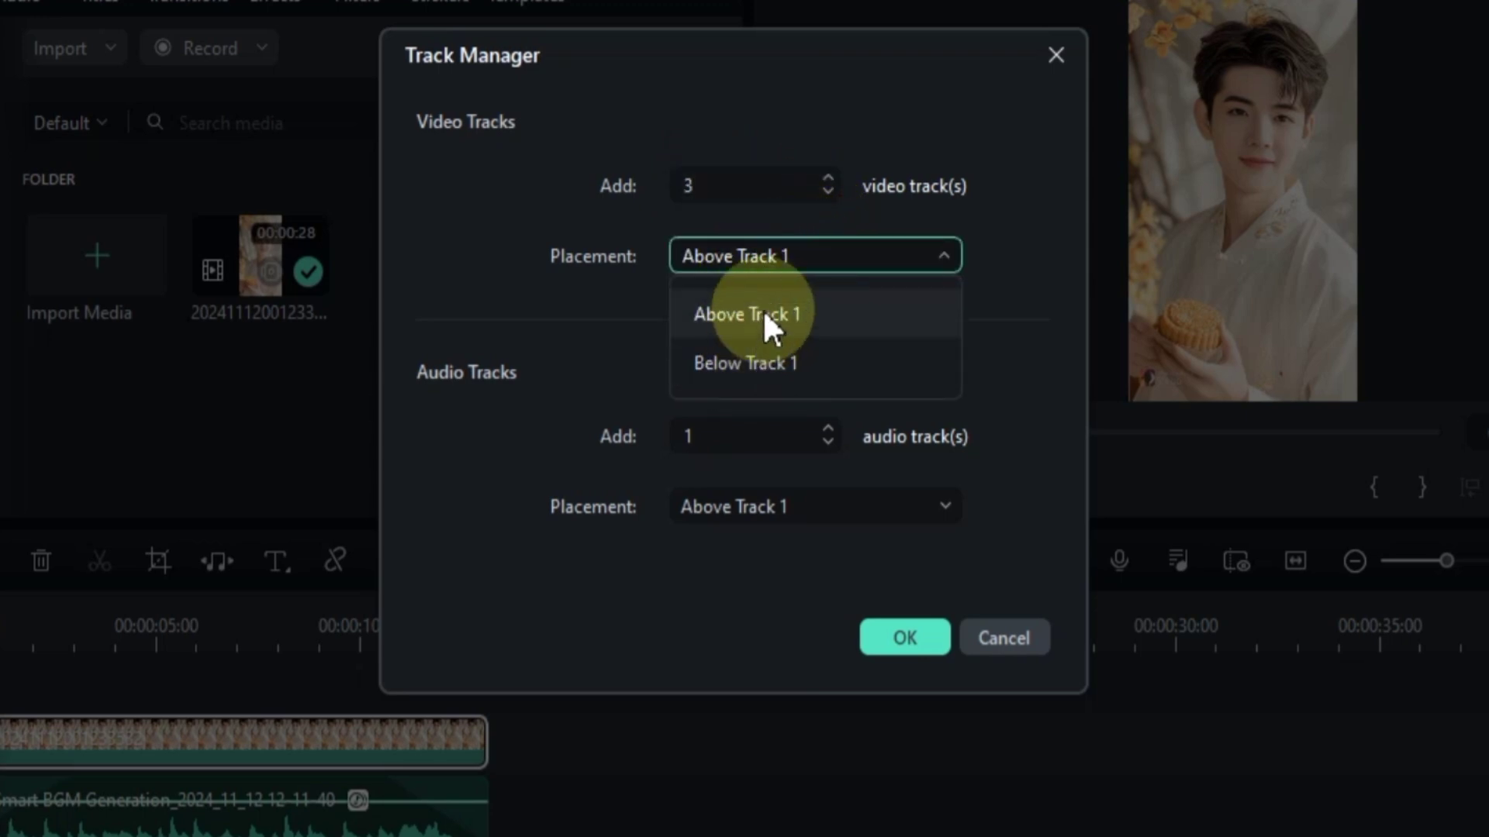
click(784, 313)
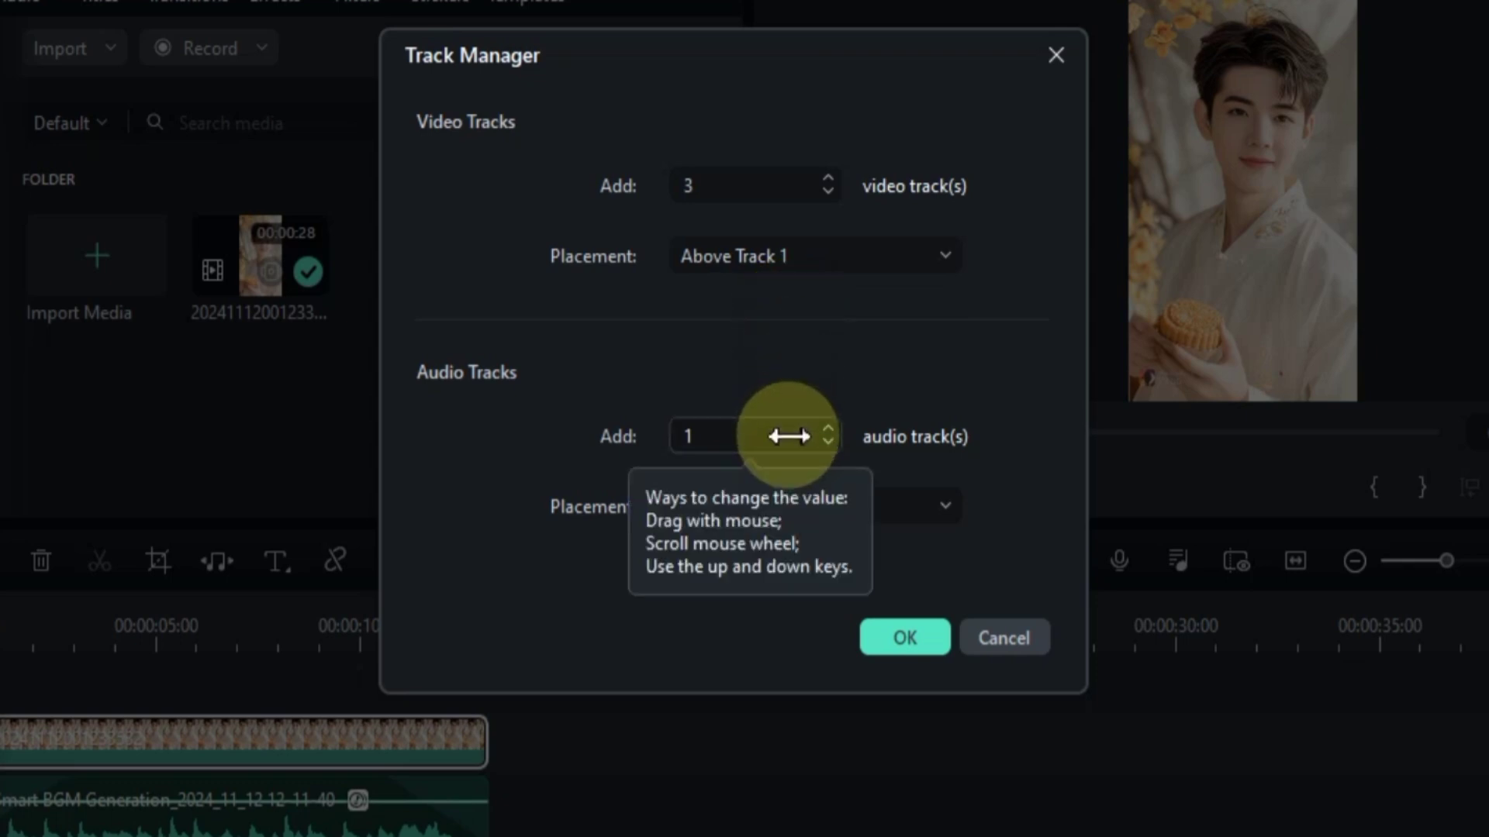
click(738, 437)
text(2)
click(776, 505)
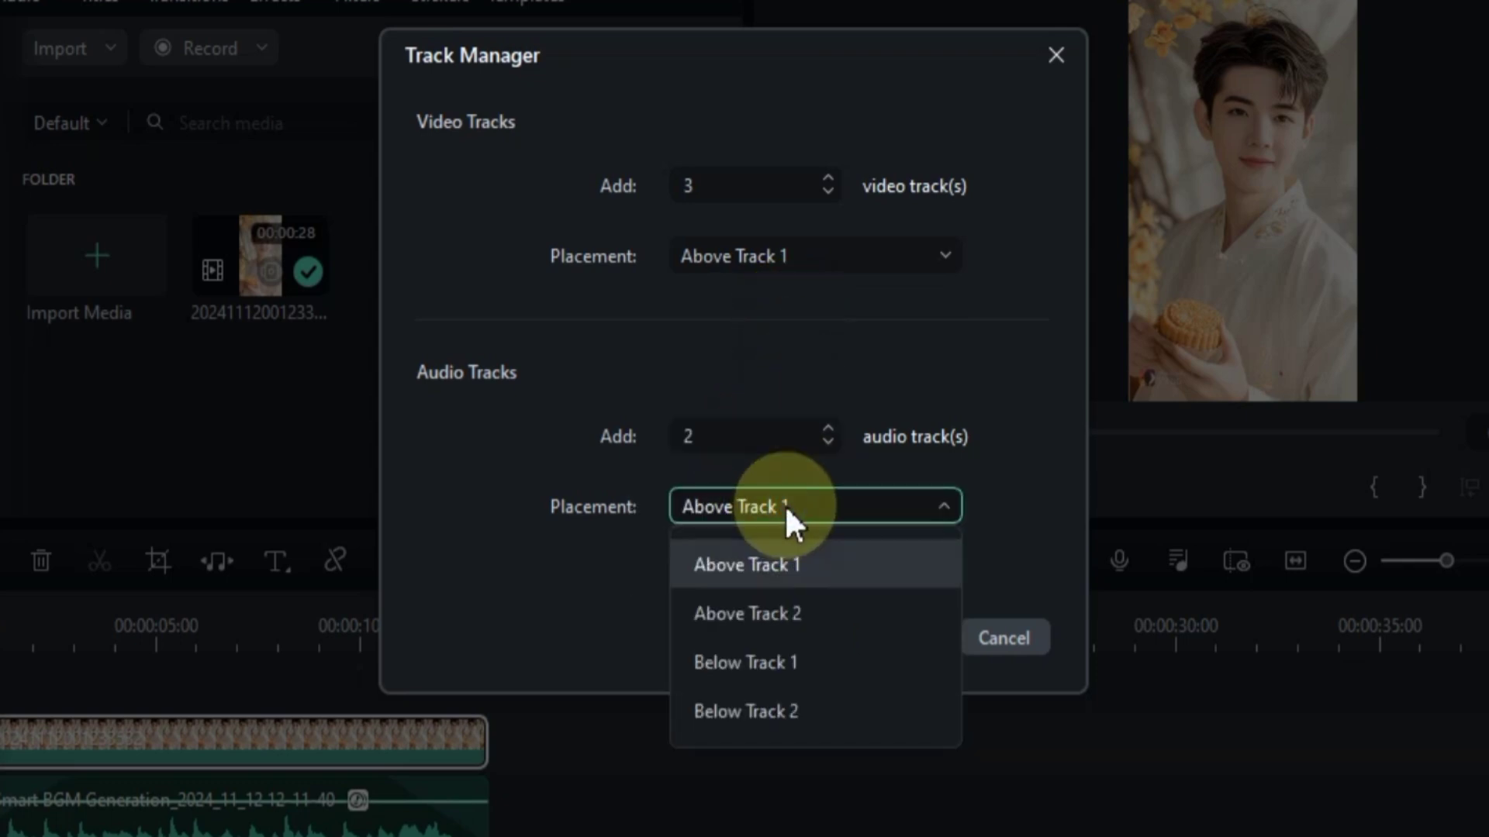
click(787, 708)
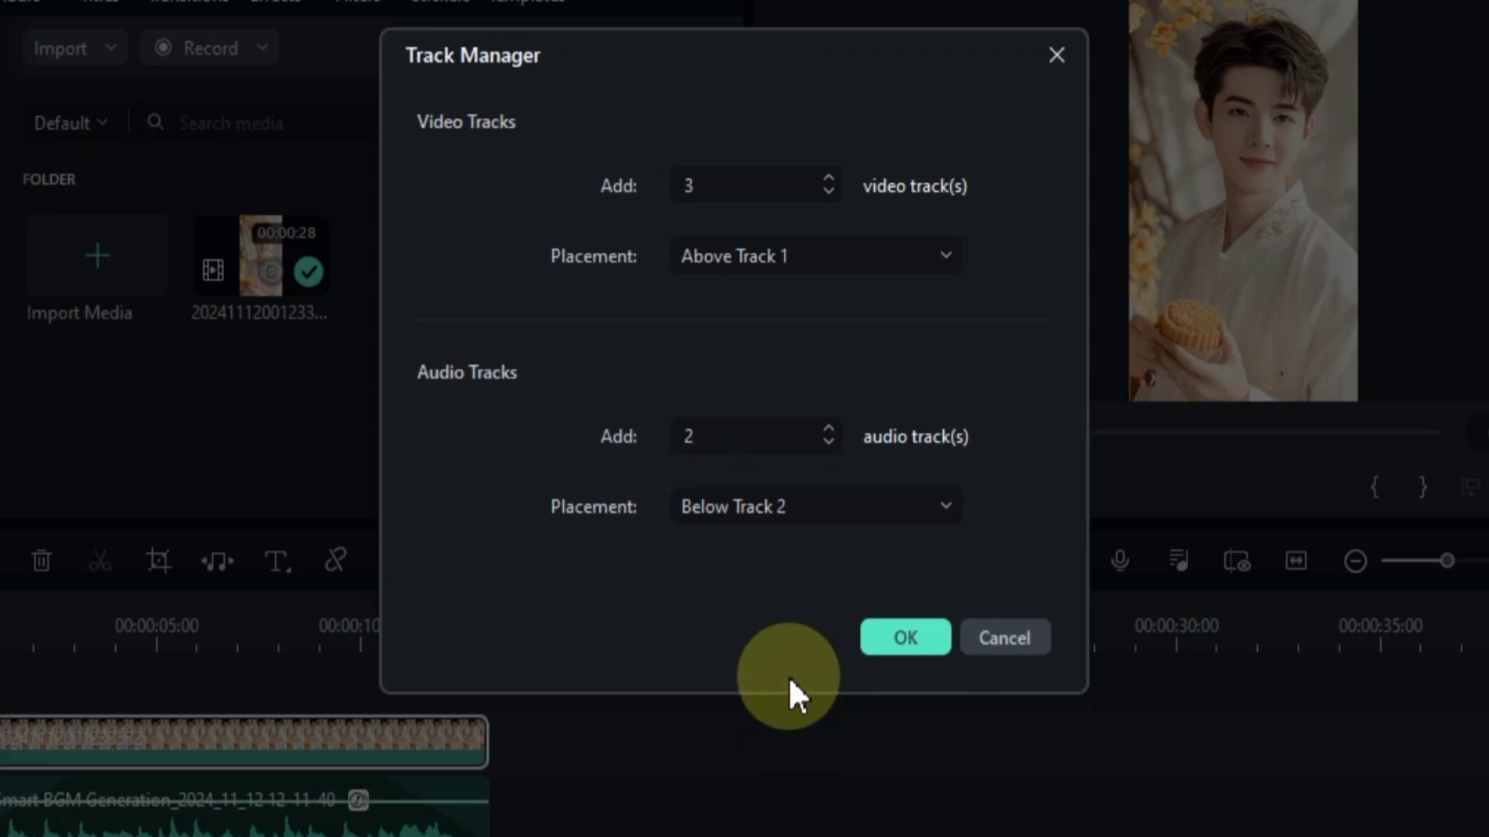
click(903, 637)
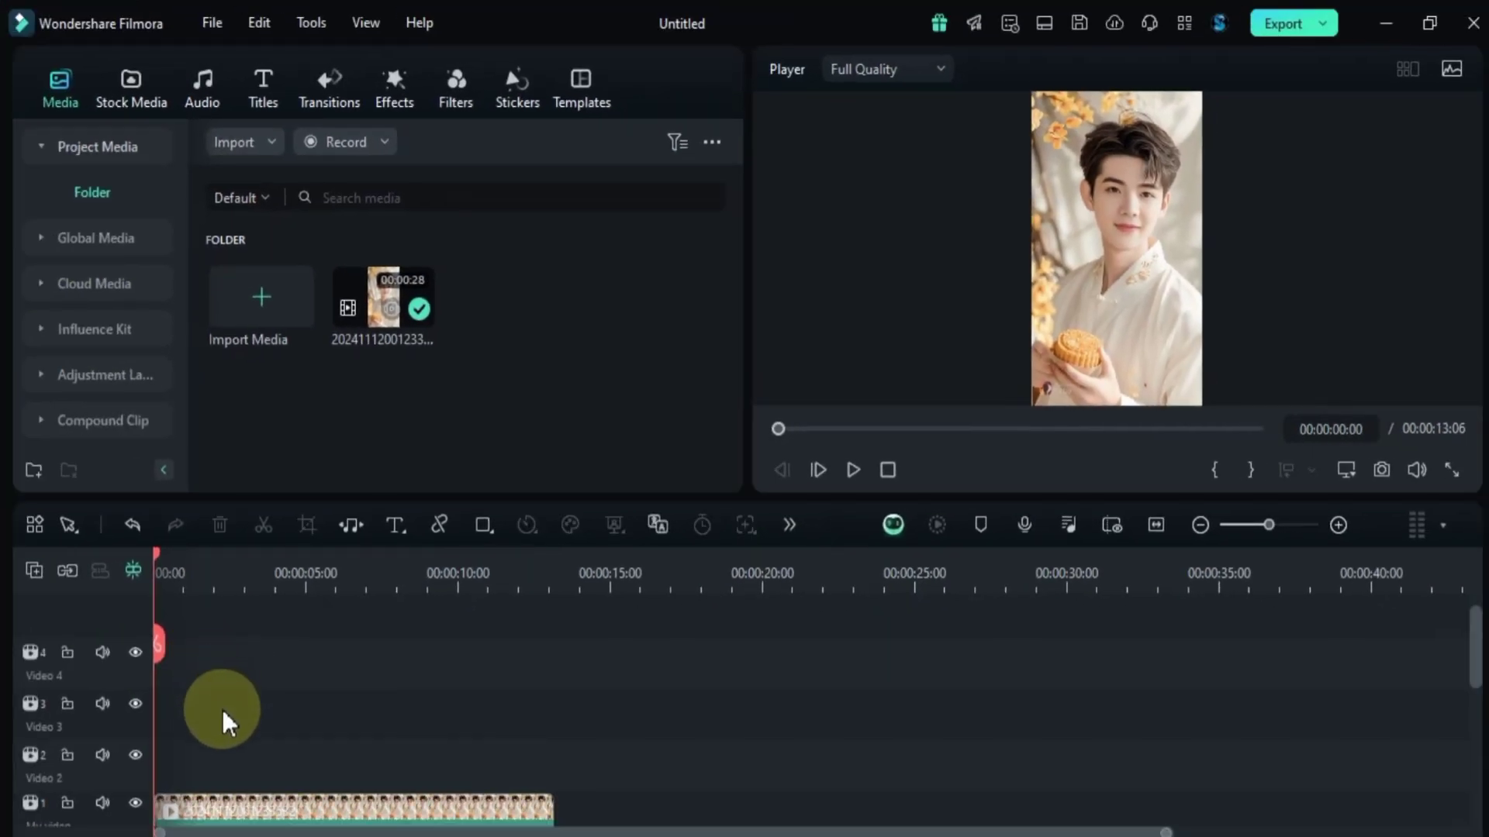
scroll(267, 725, down, 5)
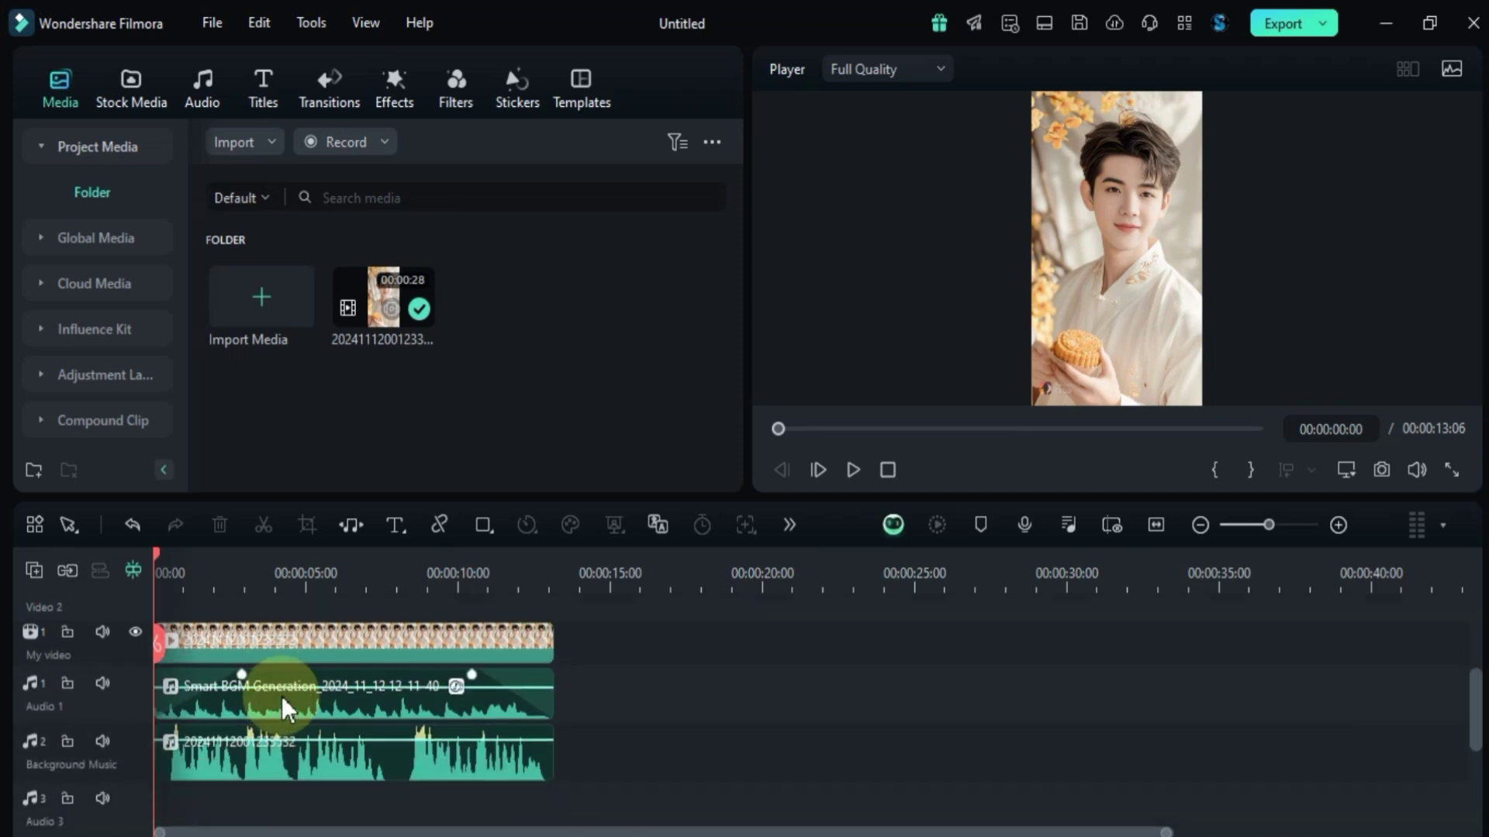
click(267, 752)
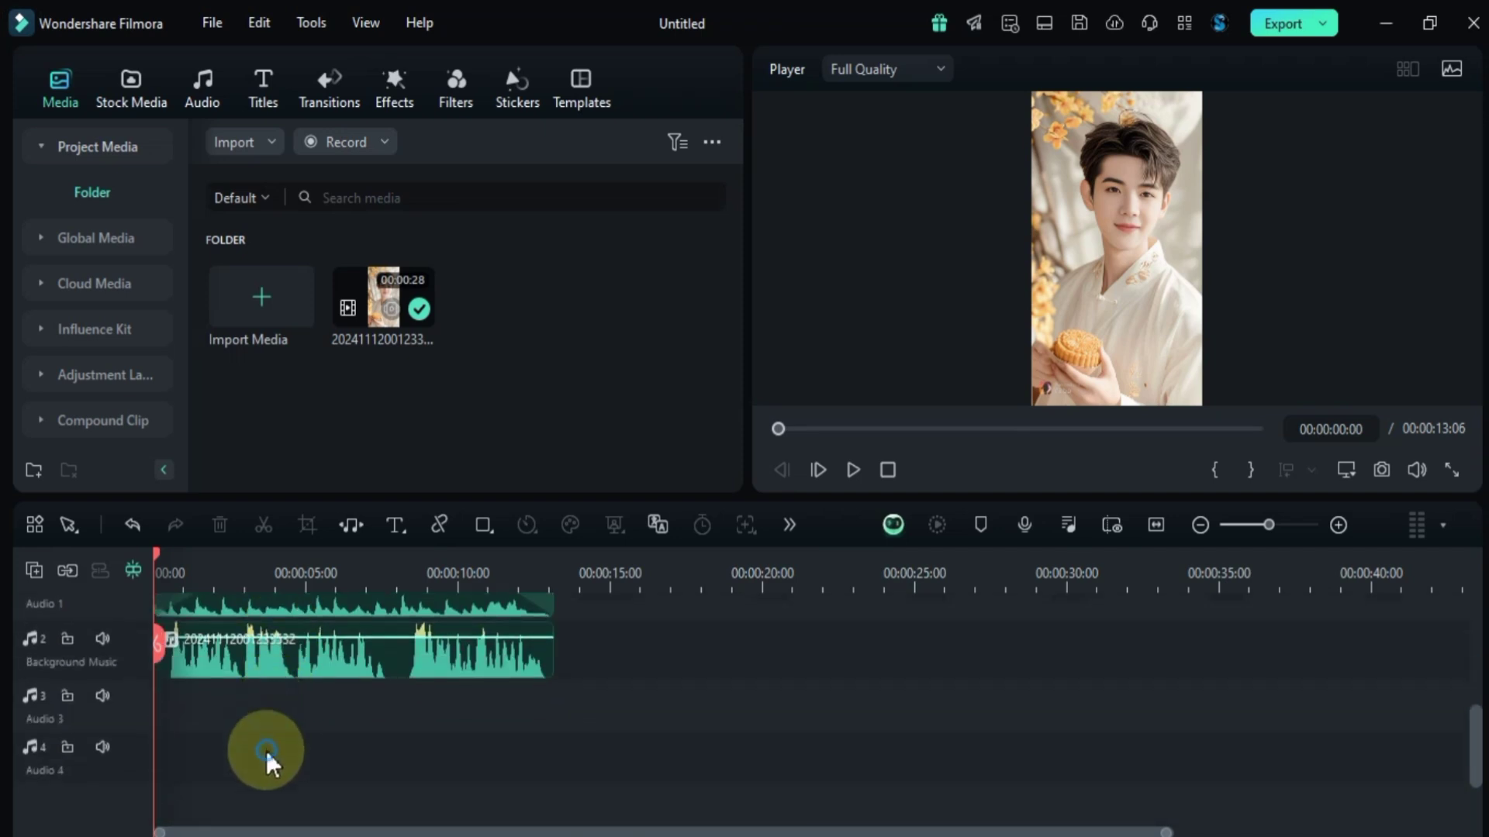
click(33, 574)
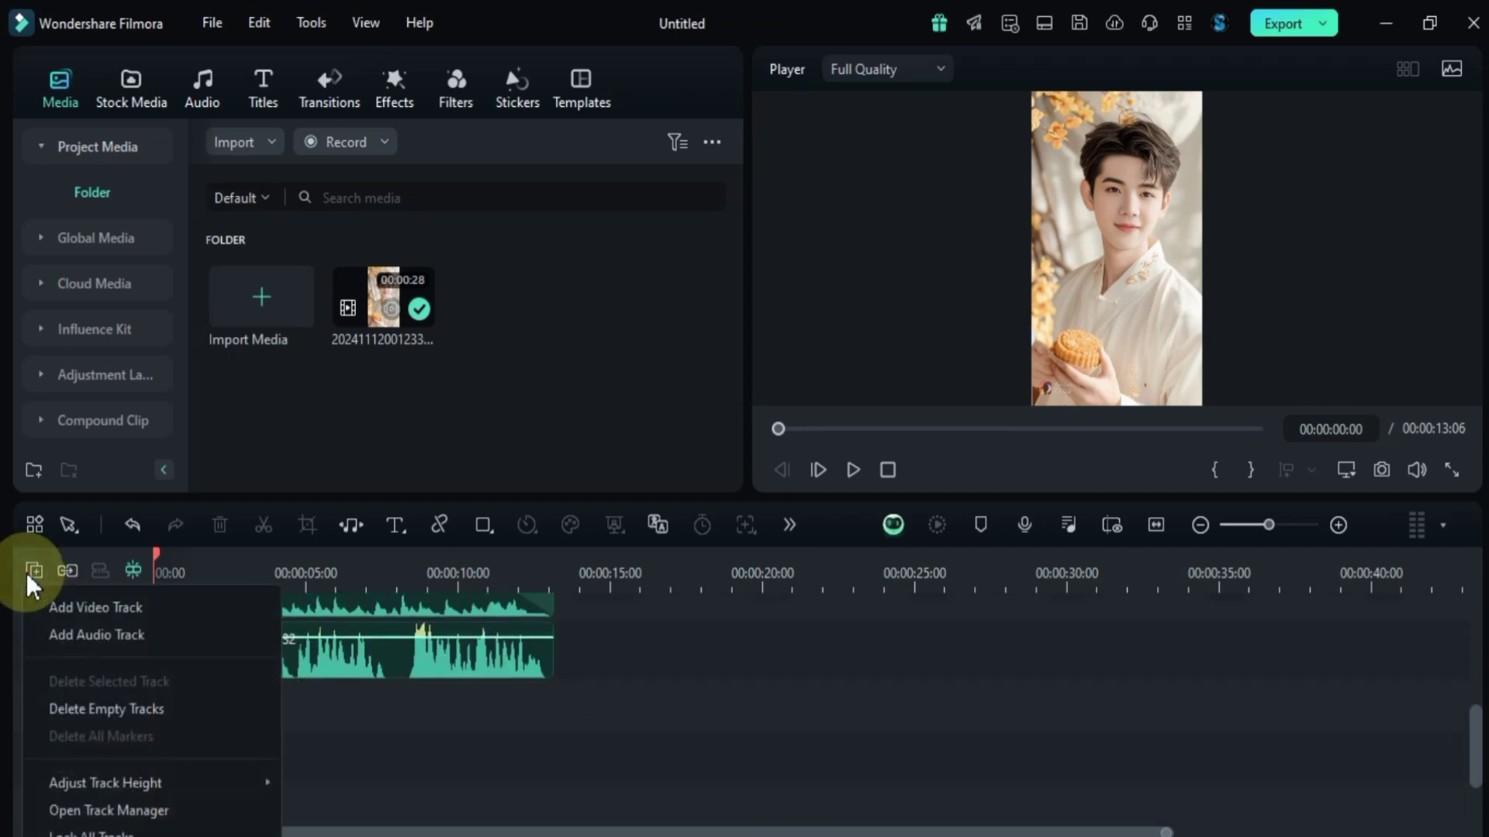
click(117, 710)
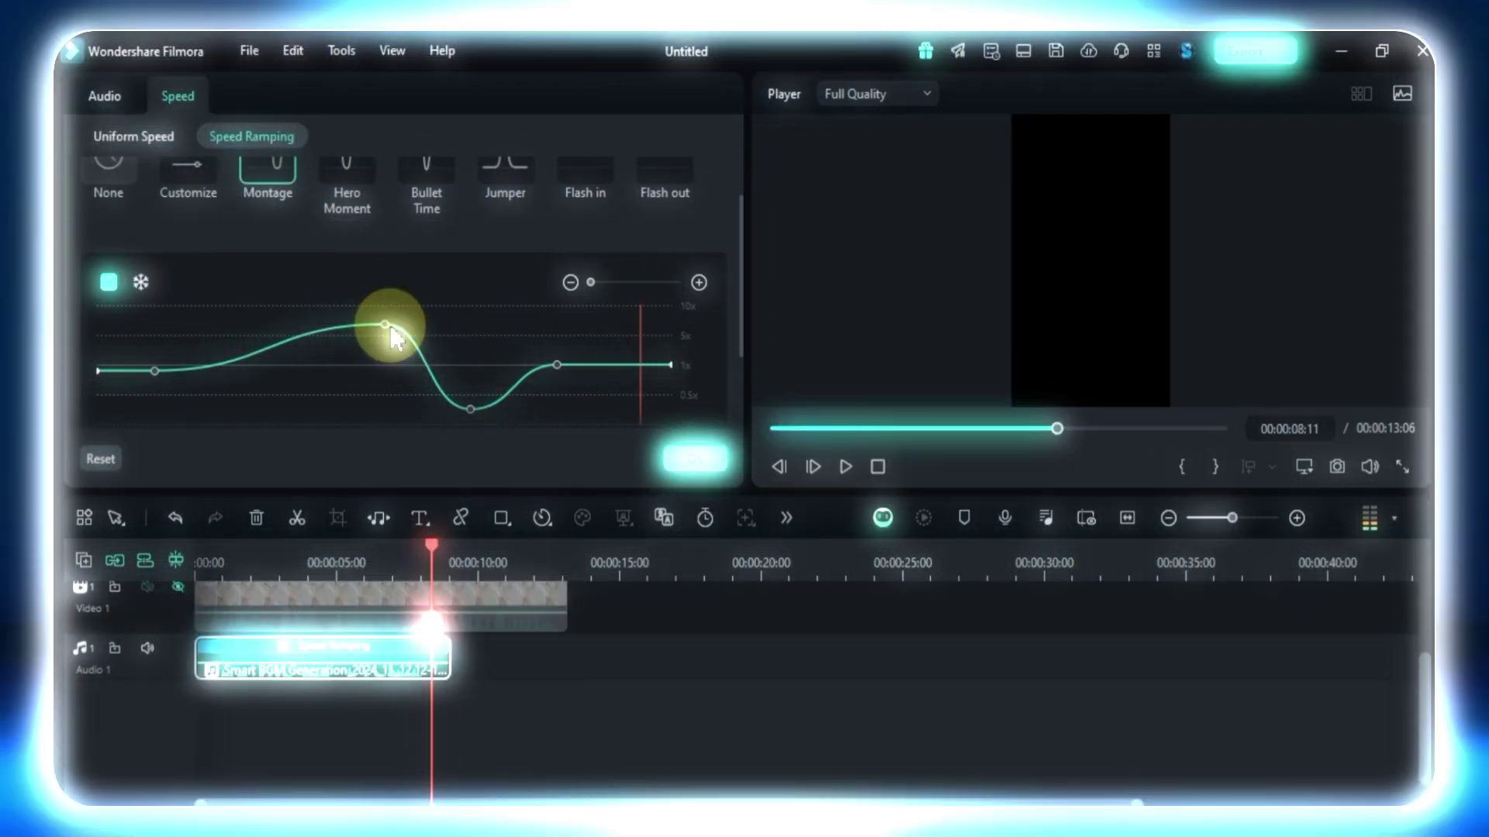
Adjust the Church voice effect sliders to Strength 7 and Space 5.
drag(386, 324, 355, 350)
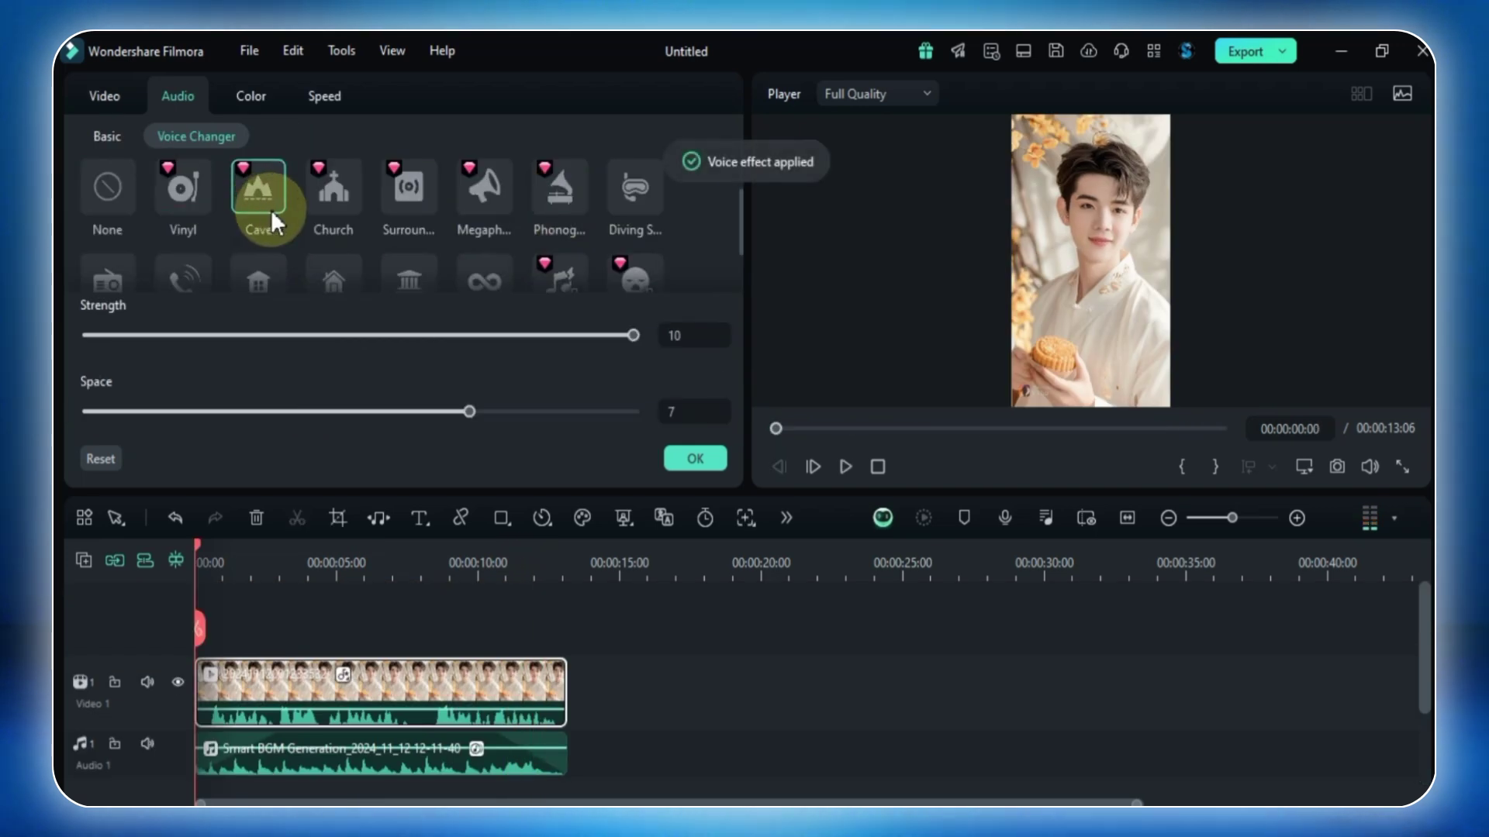
drag(581, 329, 482, 339)
drag(469, 411, 369, 410)
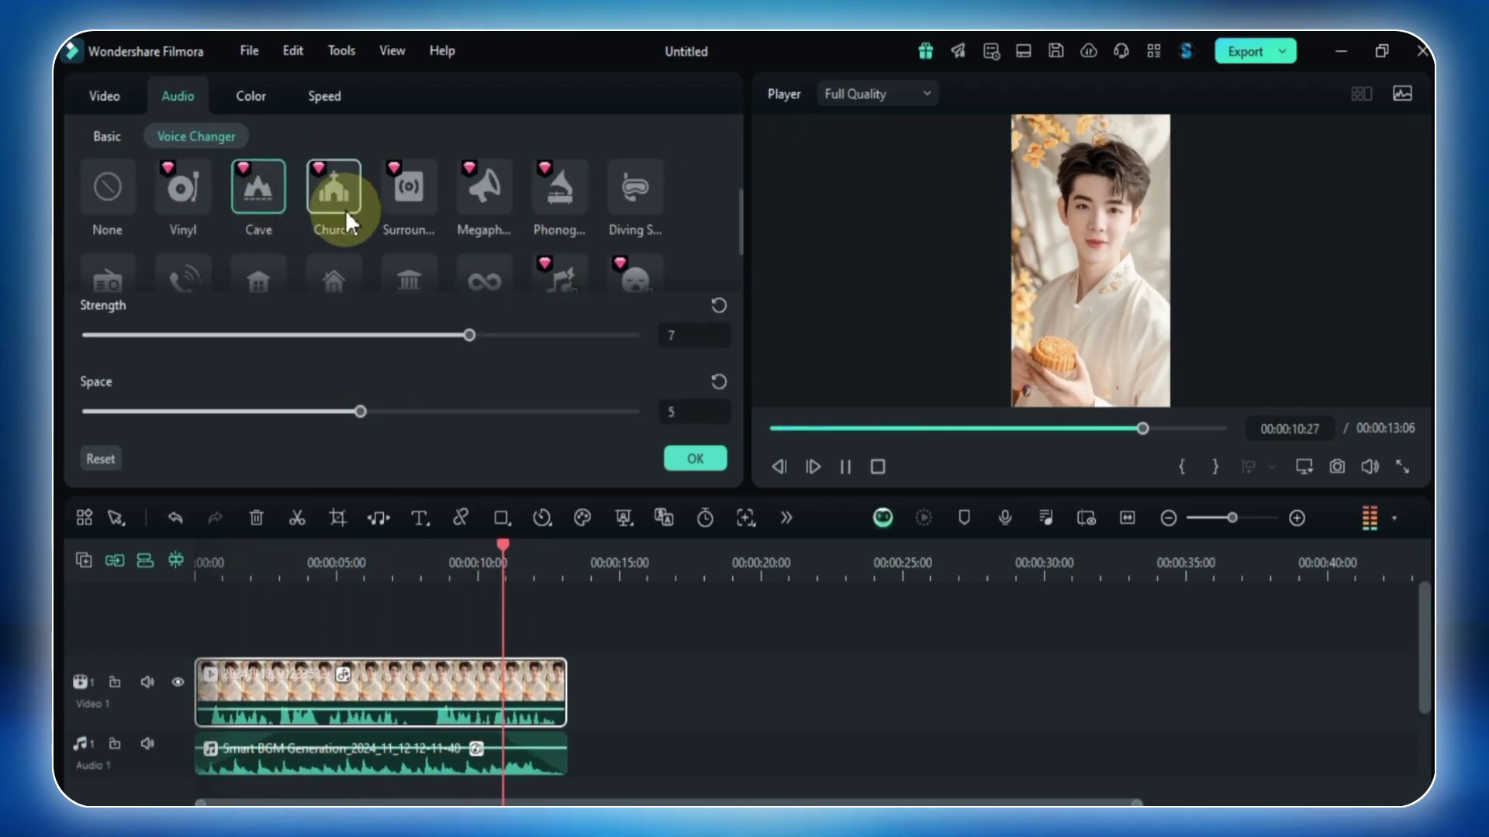